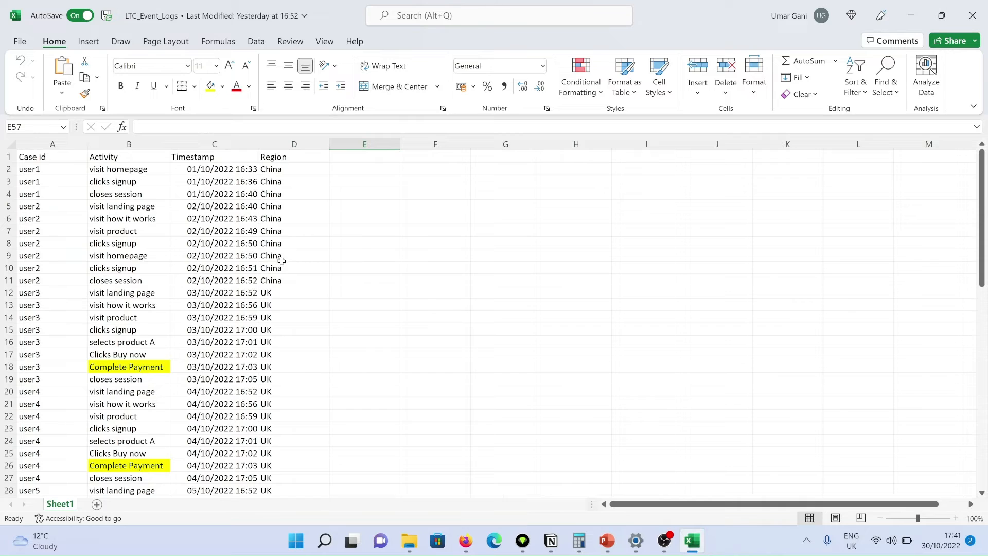
# - Add filters to the event log's header row and view the filter values of the Case id column
pyautogui.click(53, 159)
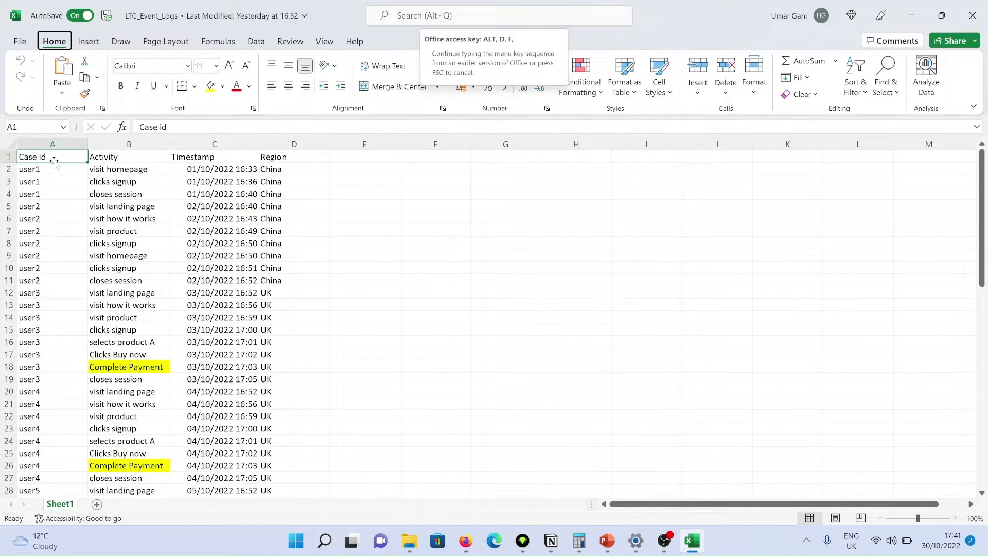
pyautogui.hotkey('ctrl', 'shift', 'l')
pyautogui.click(82, 157)
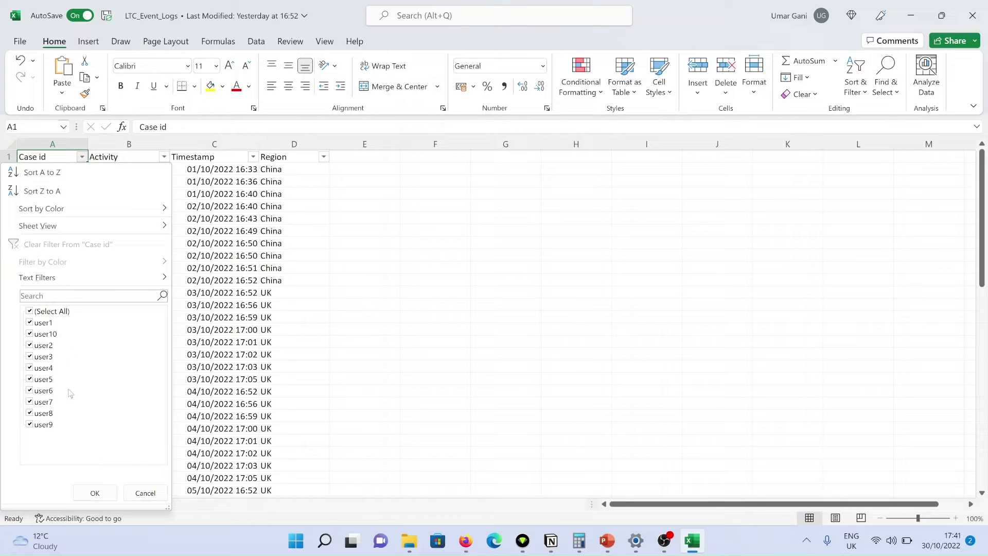
pyautogui.click(217, 206)
# - Review the entries in the Activity column and look through the Region column down the event log
pyautogui.moveTo(138, 170); pyautogui.dragTo(141, 251)
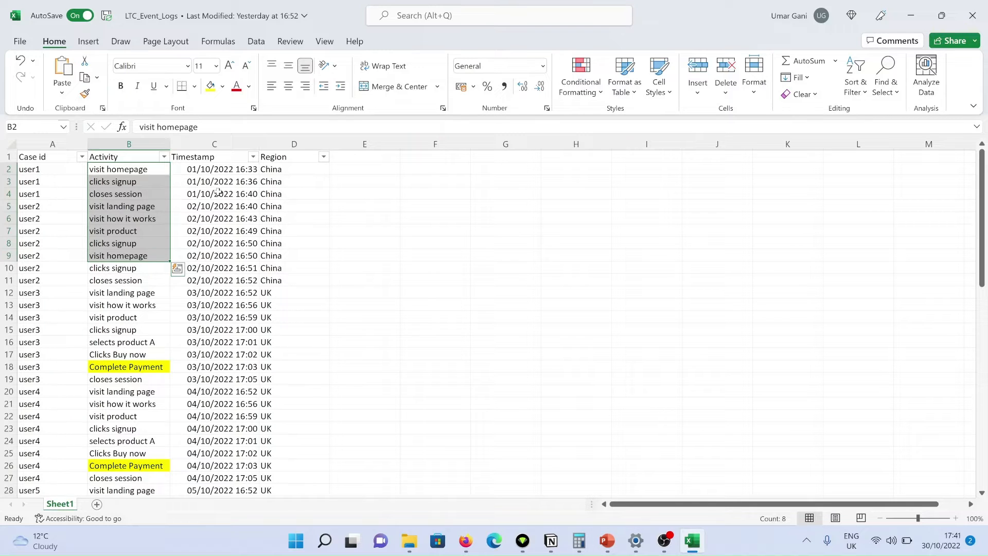
pyautogui.click(298, 172)
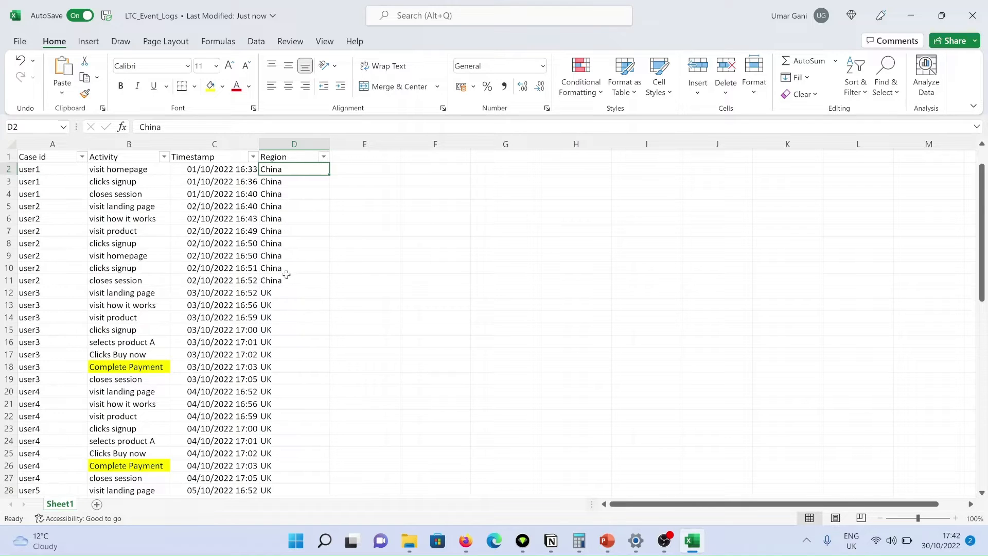
pyautogui.scroll(-7, 288, 279)
pyautogui.scroll(-3, 287, 280)
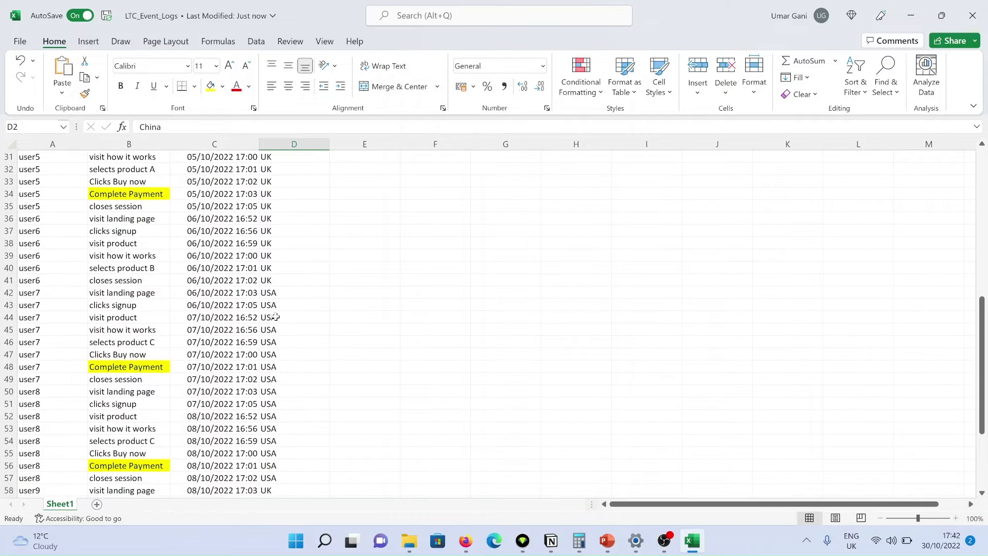
pyautogui.scroll(10, 288, 302)
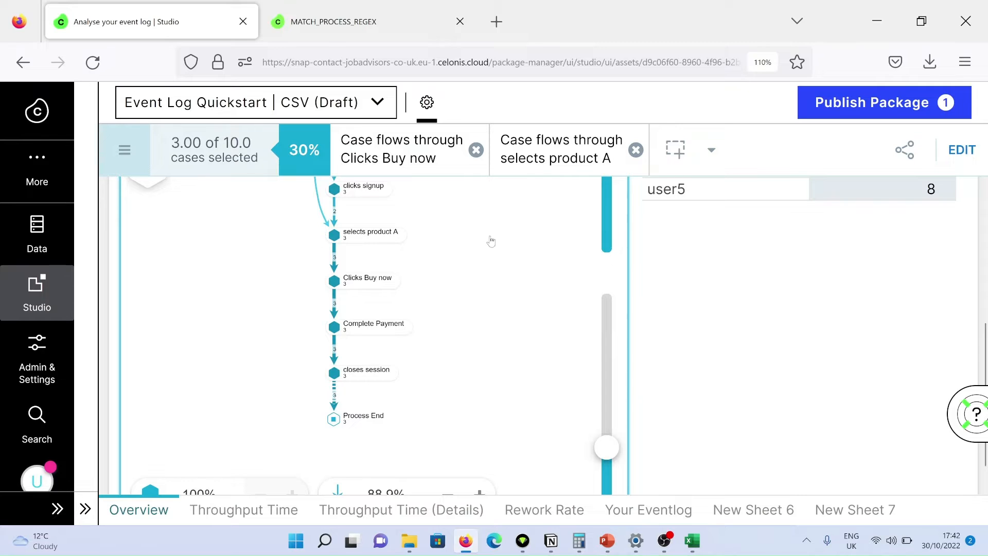
# - Examine the filtered process flow in the Celonis Process Explorer, including the path from visit landing page to Complete Payment
pyautogui.scroll(1, 463, 271)
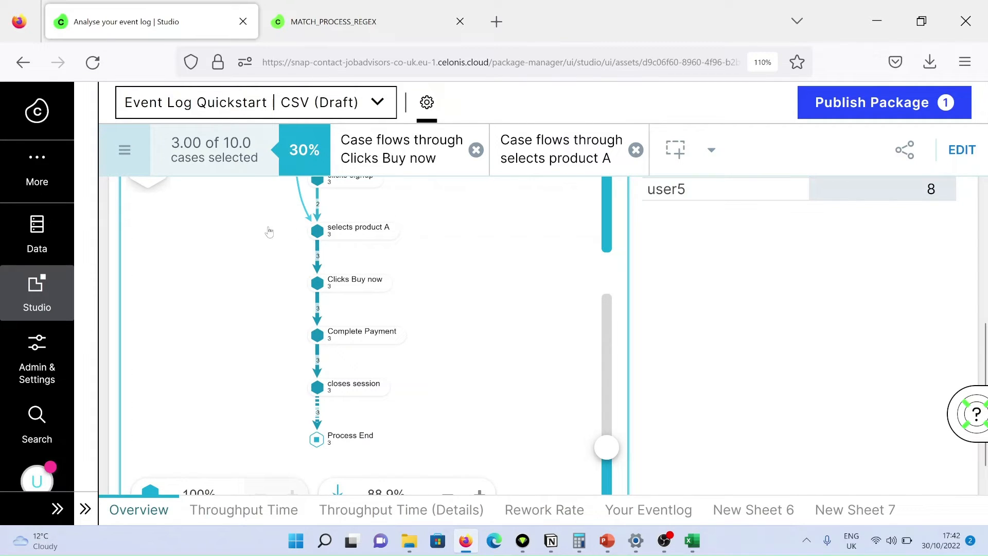
pyautogui.scroll(1, 465, 264)
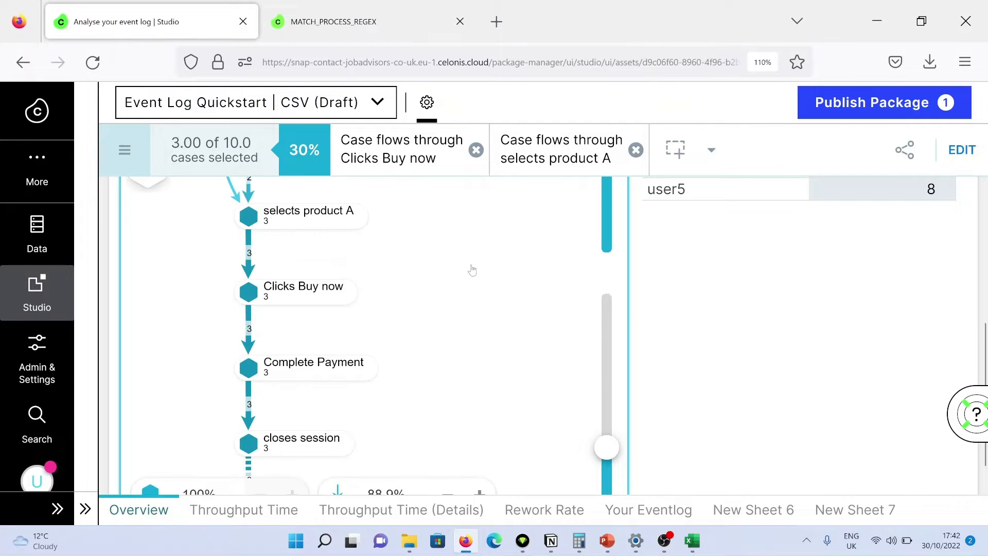
pyautogui.scroll(-2, 473, 271)
pyautogui.scroll(1, 437, 226)
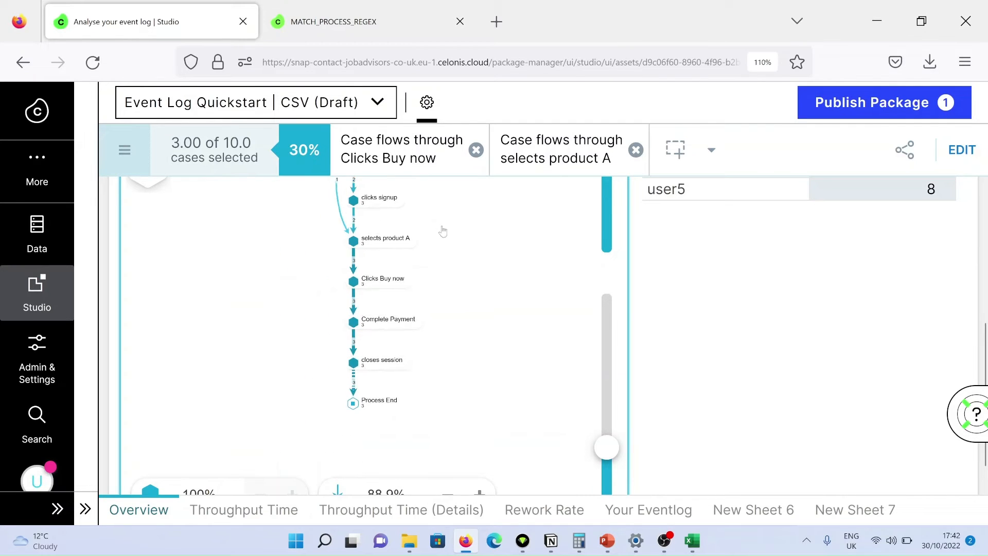
pyautogui.moveTo(432, 335); pyautogui.dragTo(420, 340)
pyautogui.moveTo(401, 261); pyautogui.dragTo(414, 265)
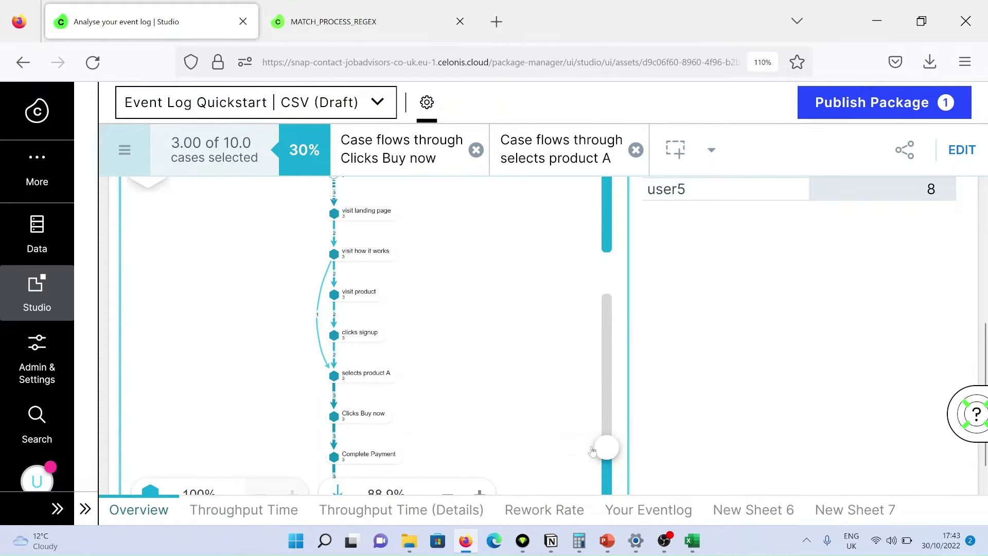
# - Switch to Excel and close the LTC_Event_Logs workbook
pyautogui.click(692, 540)
pyautogui.click(977, 15)
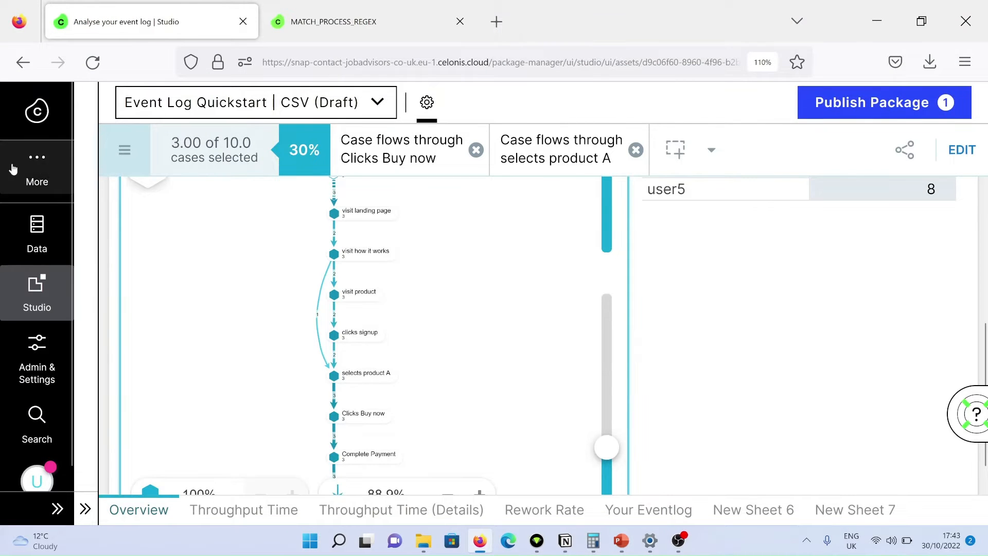
# - Show the Studio package list and collapse the Event Log Quickstart | CSV and Accounts Payable Quickstart packages
pyautogui.click(47, 226)
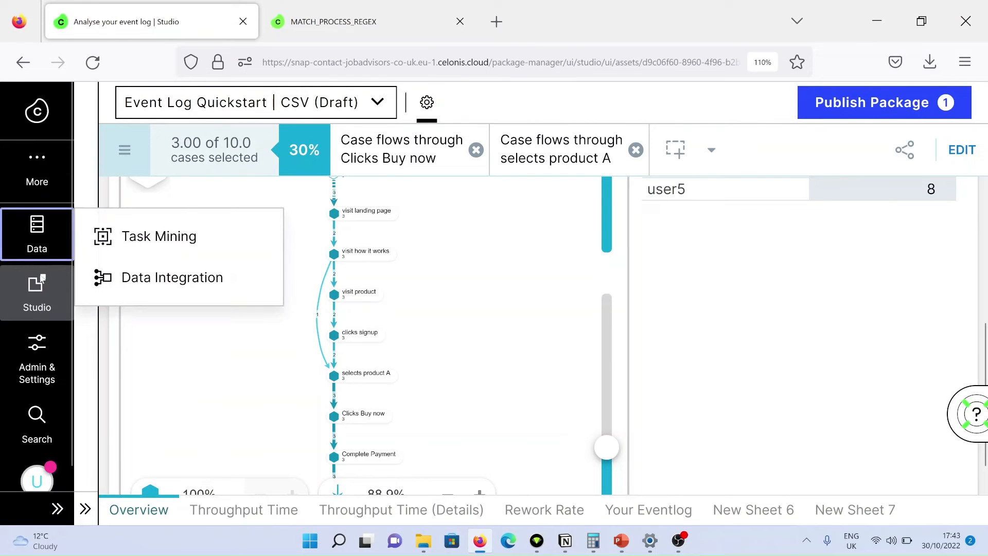
pyautogui.click(39, 289)
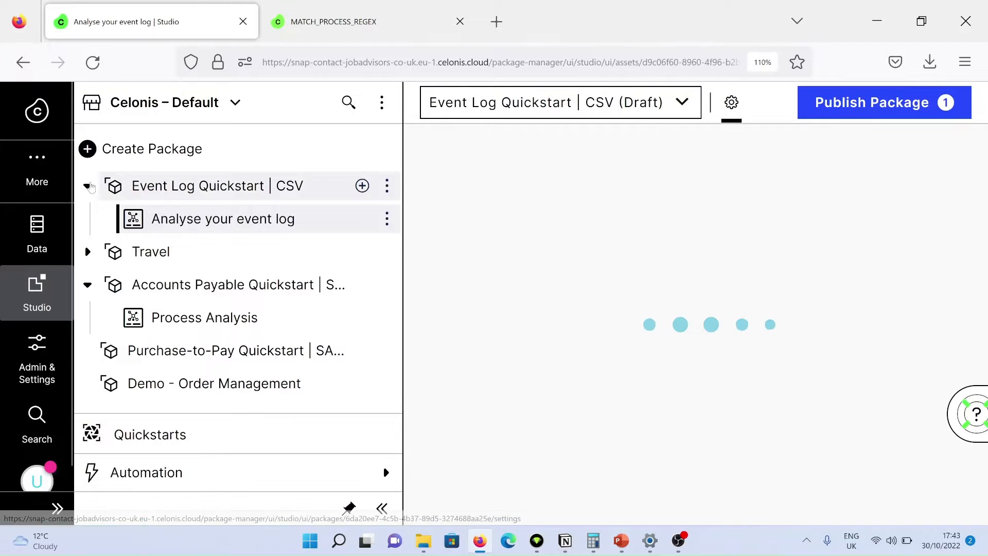
pyautogui.click(88, 185)
pyautogui.click(87, 251)
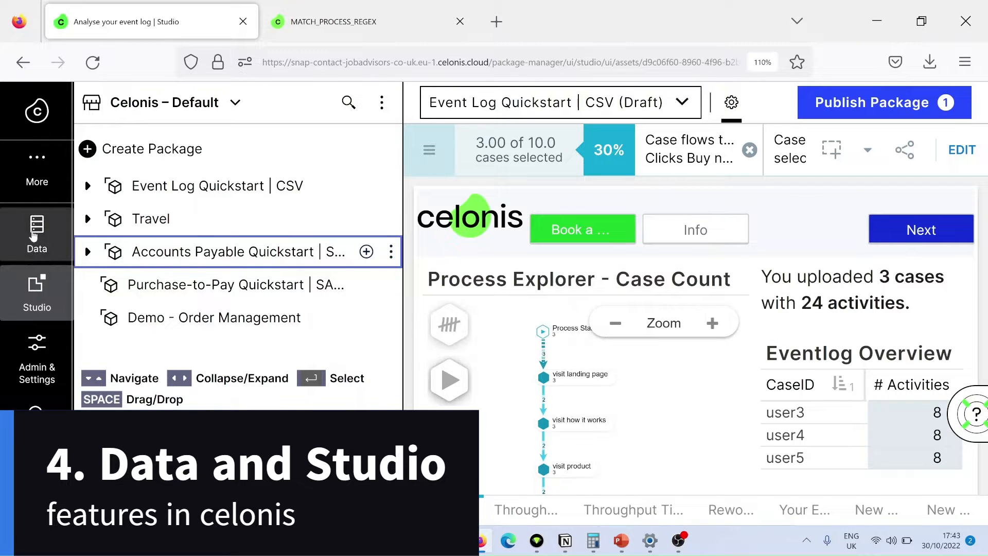
# - View the mydata data pool in Data Integration and return to the overview of all data pools
pyautogui.click(32, 234)
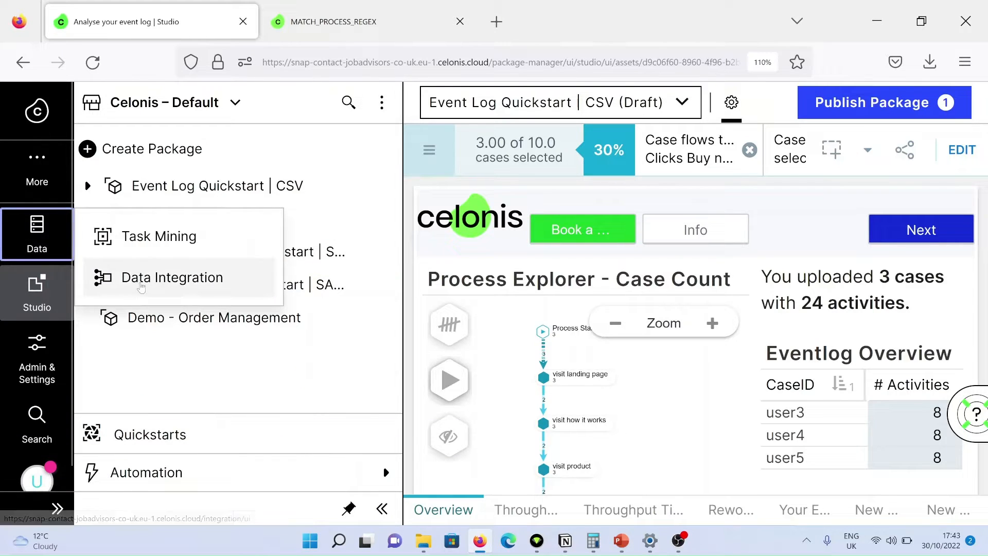
pyautogui.click(142, 282)
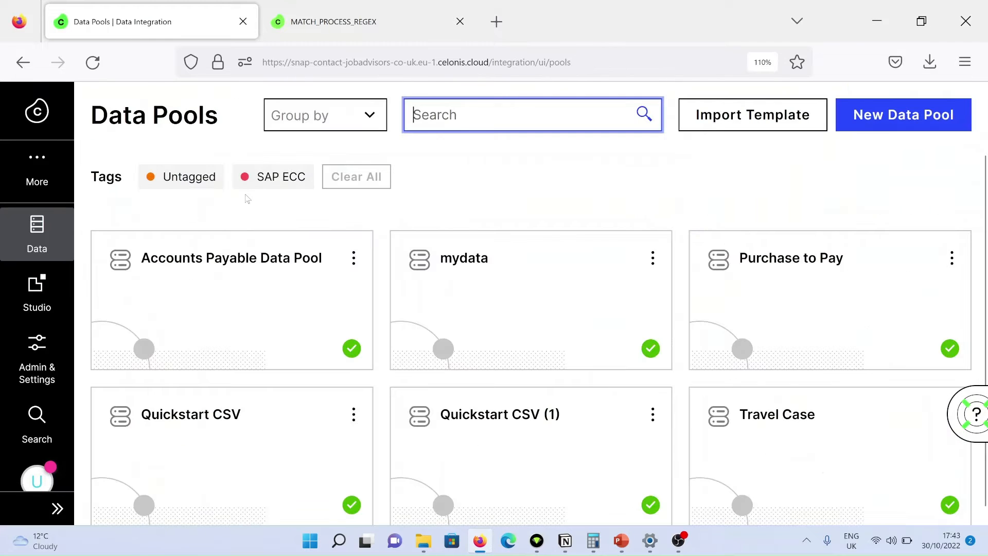
pyautogui.scroll(-1, 592, 277)
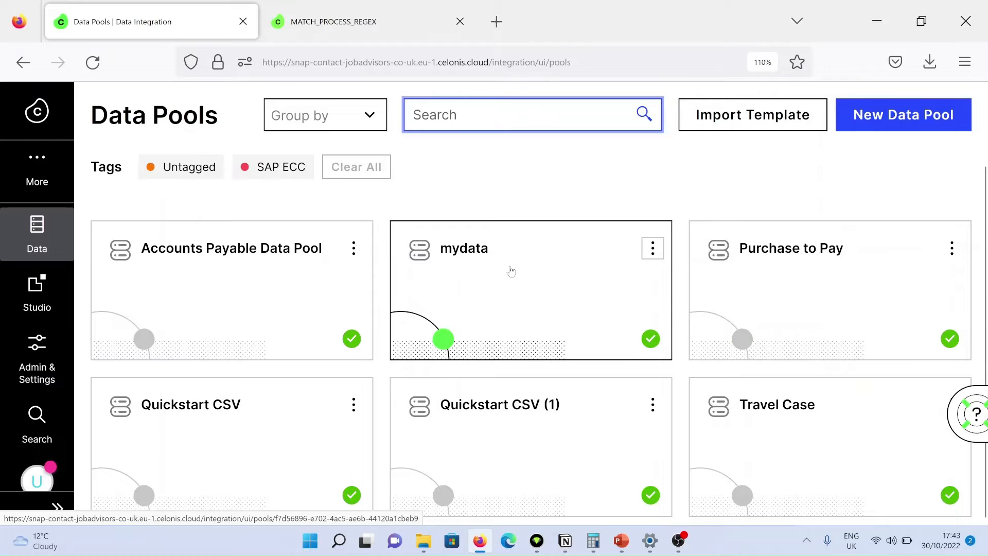
pyautogui.click(540, 287)
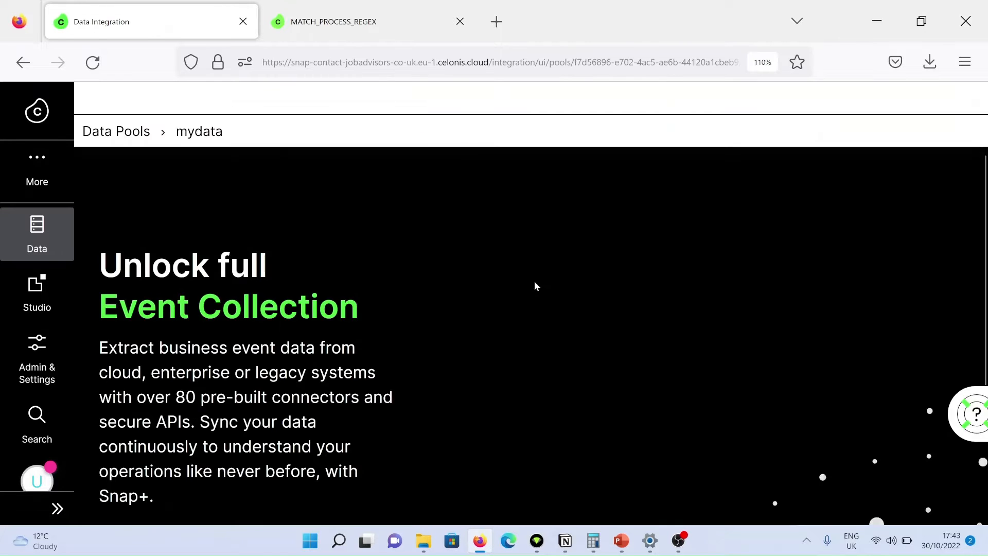
pyautogui.click(57, 509)
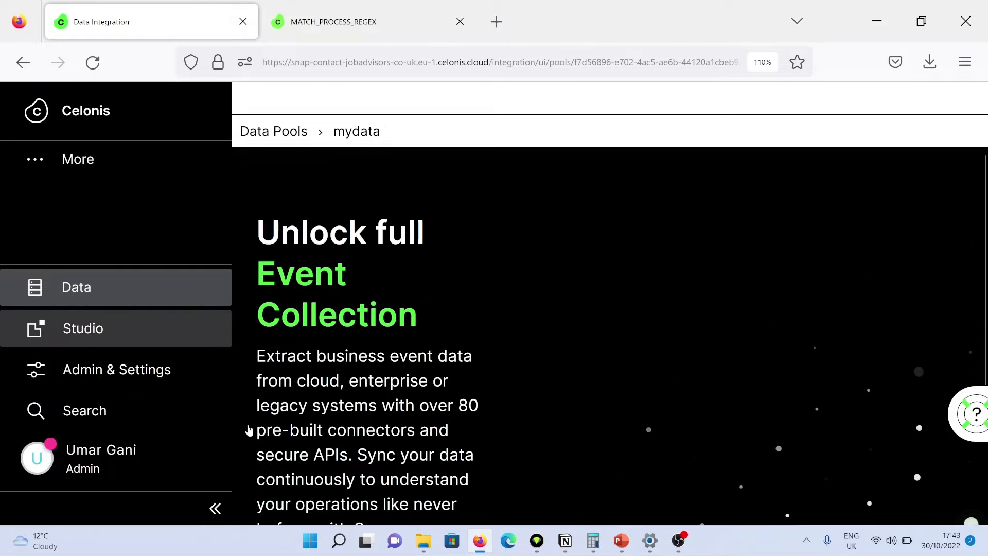
pyautogui.click(214, 509)
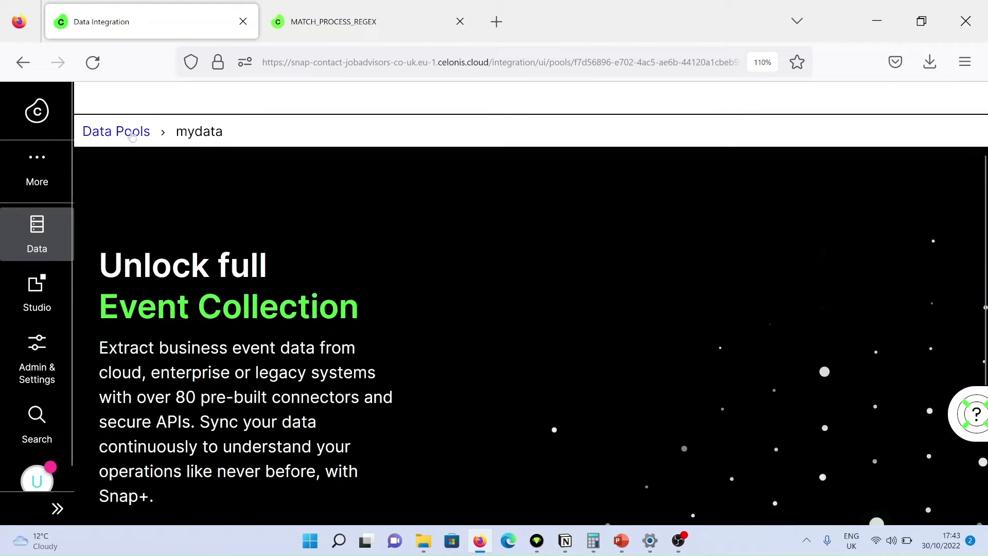
pyautogui.click(135, 132)
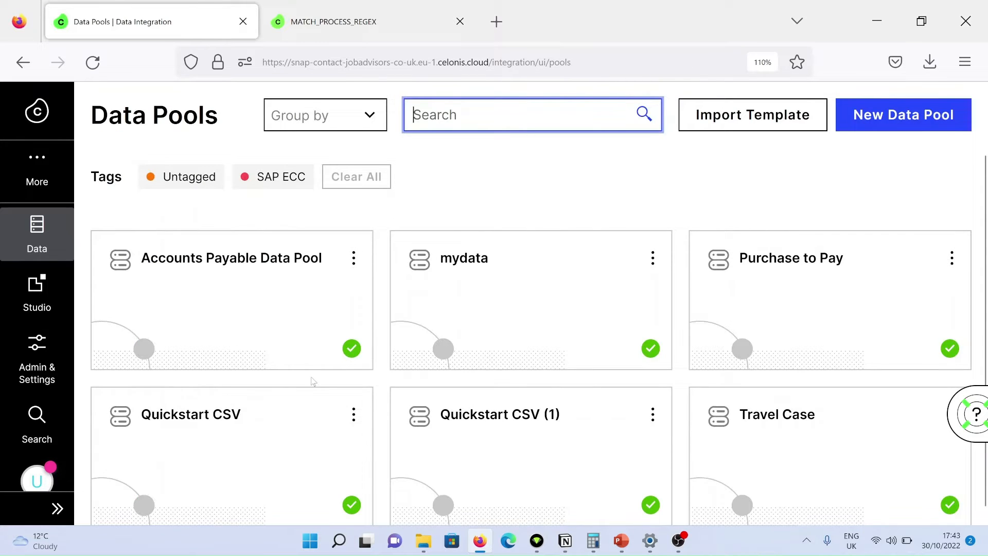
pyautogui.scroll(-1, 308, 381)
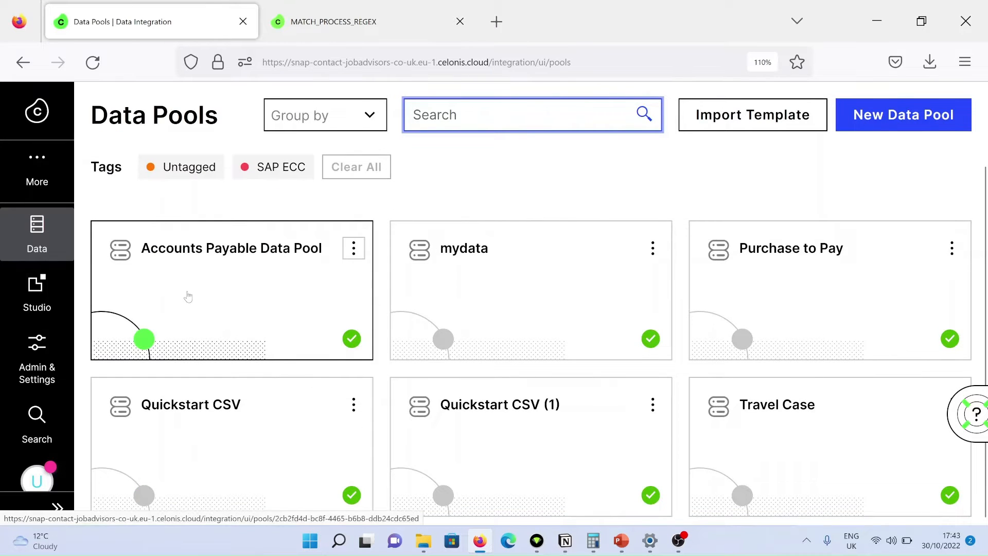
# - Start a CSV/XLSX file upload from the Studio Quickstarts, choosing to analyze your own data
pyautogui.click(50, 292)
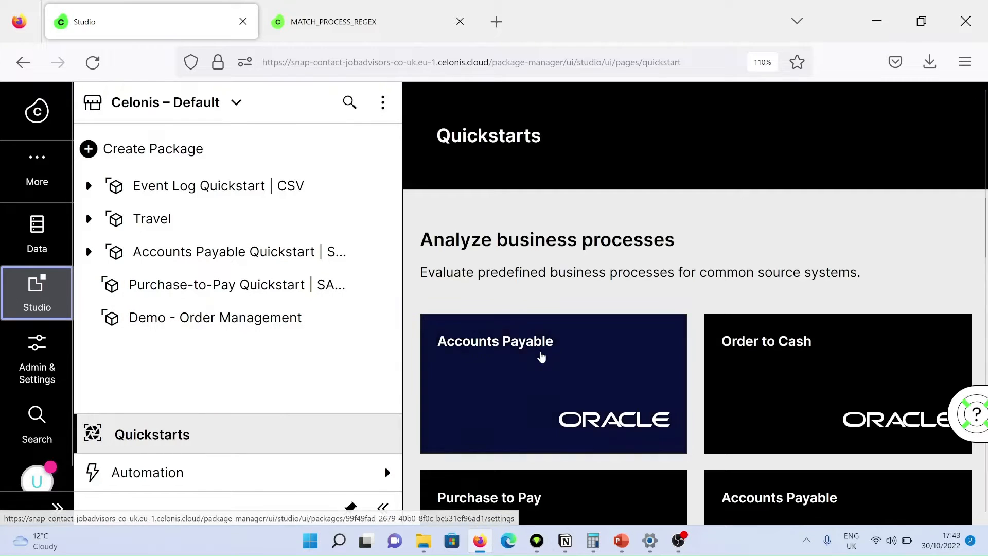
pyautogui.scroll(-5, 549, 350)
pyautogui.scroll(-10, 550, 351)
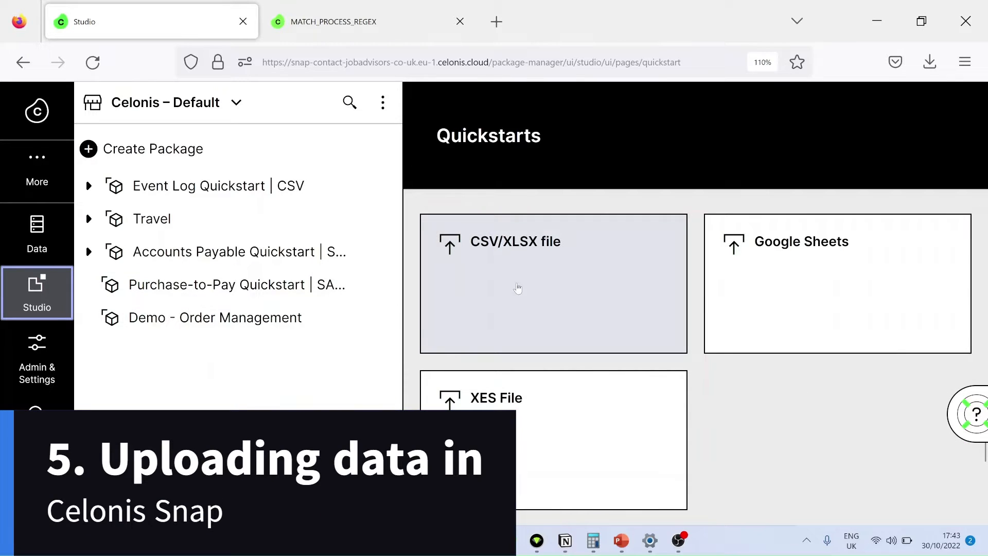
pyautogui.click(517, 287)
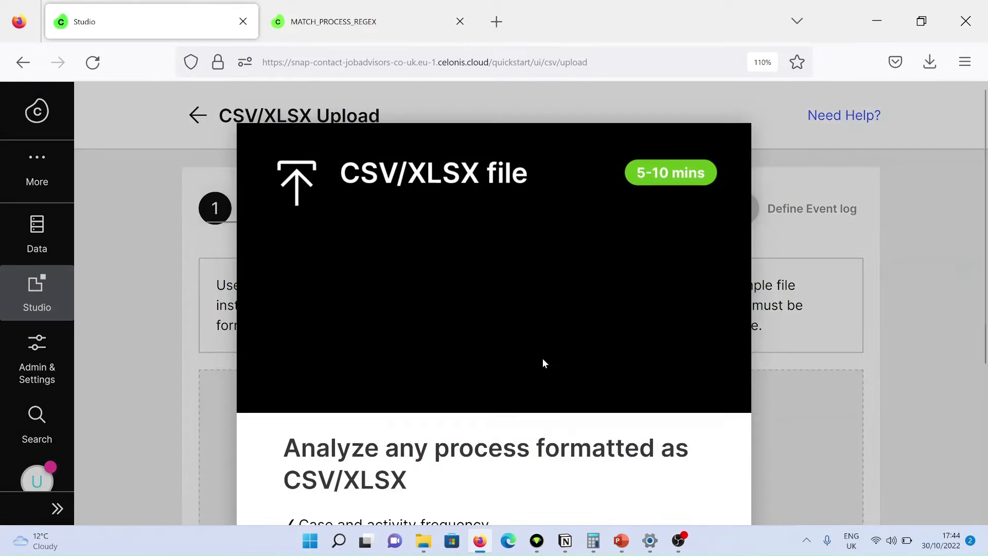
pyautogui.scroll(-5, 850, 366)
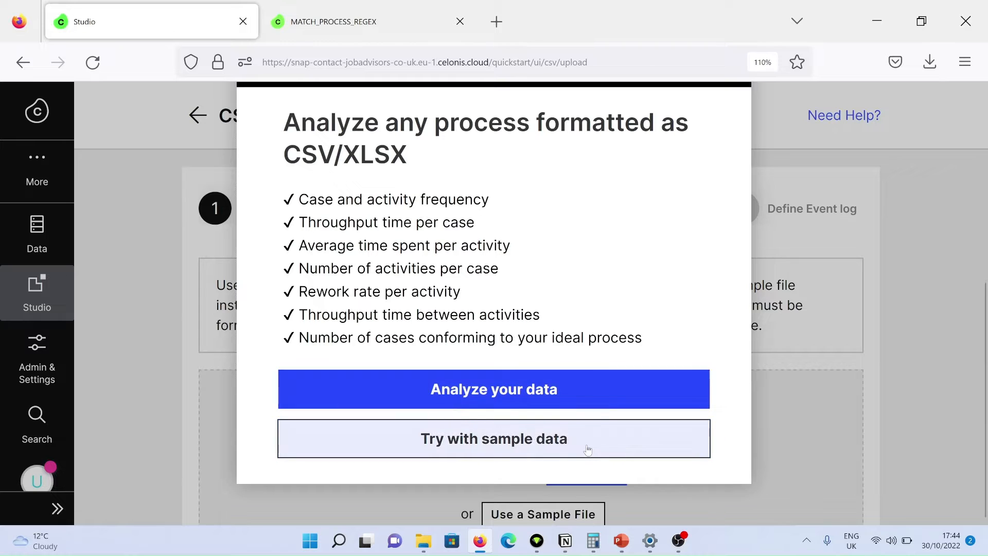
pyautogui.click(554, 397)
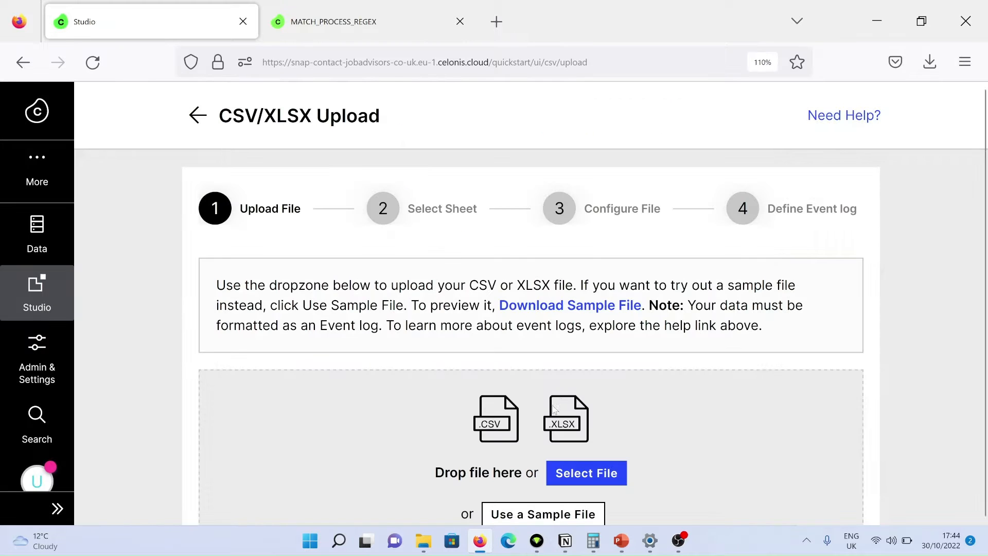
# - Upload the LTC_Event_Logs file from the 1. Lead to Conversion Process folder
pyautogui.scroll(-3, 587, 399)
pyautogui.click(597, 283)
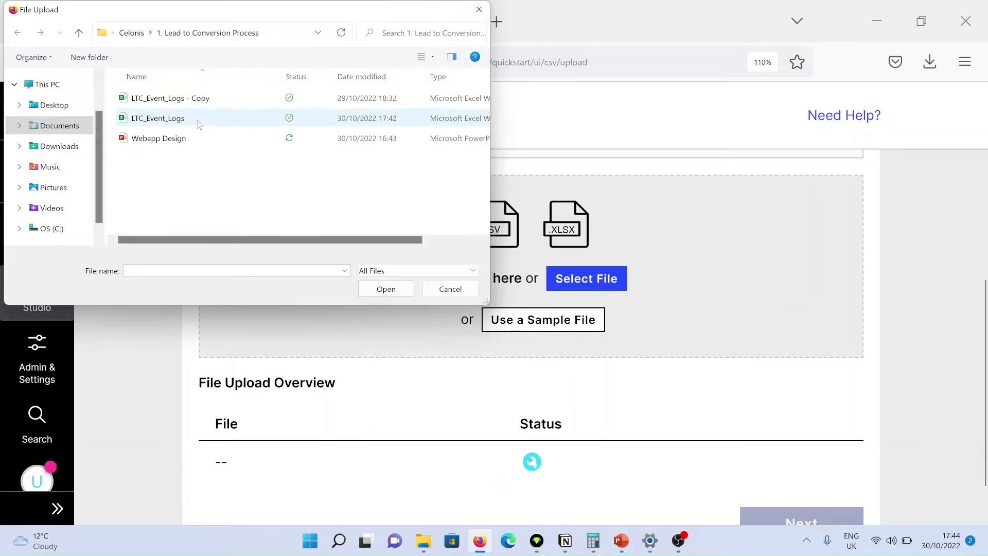
pyautogui.doubleClick(199, 124)
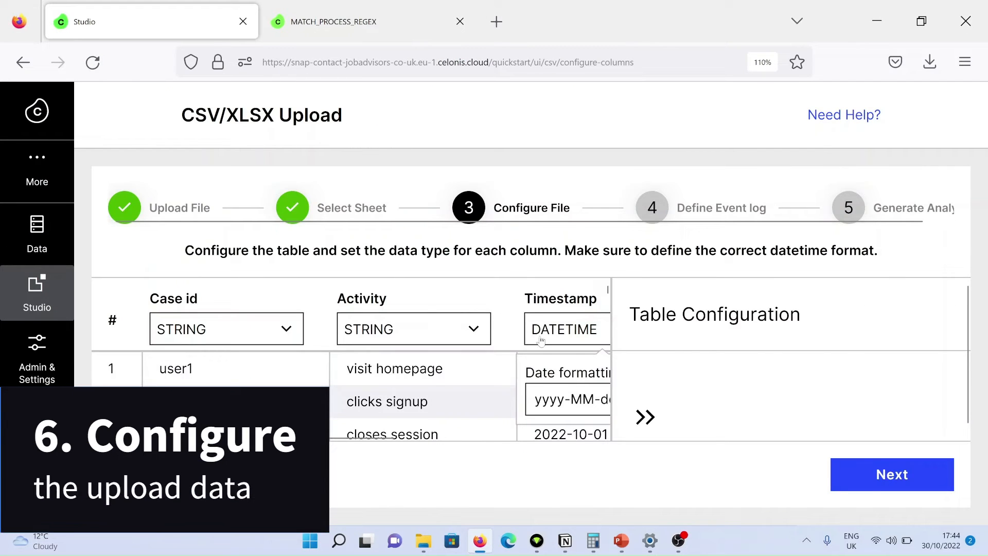
# - Collapse the table configuration, check the column data types and rows, and accept the file configuration
pyautogui.click(645, 417)
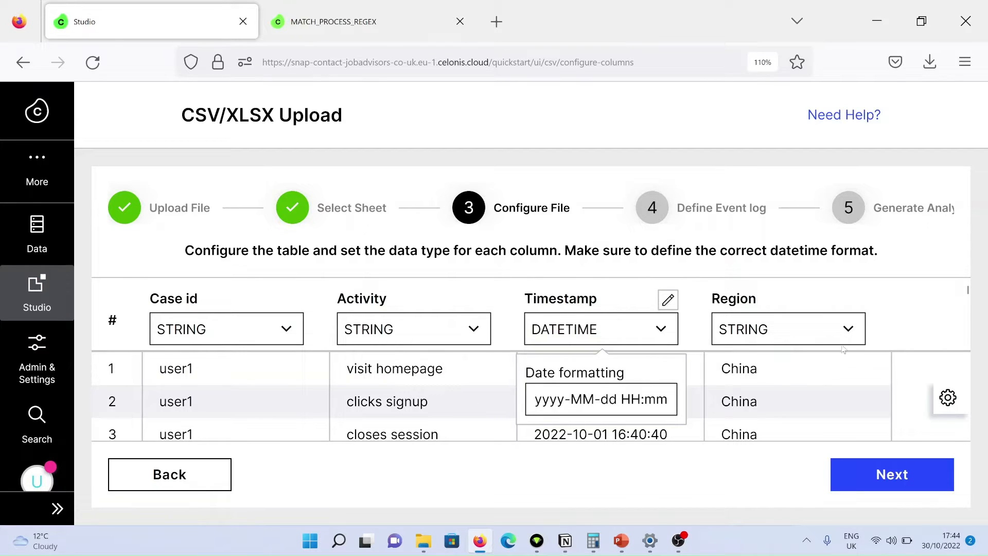
pyautogui.scroll(-1, 856, 346)
pyautogui.scroll(-3, 856, 355)
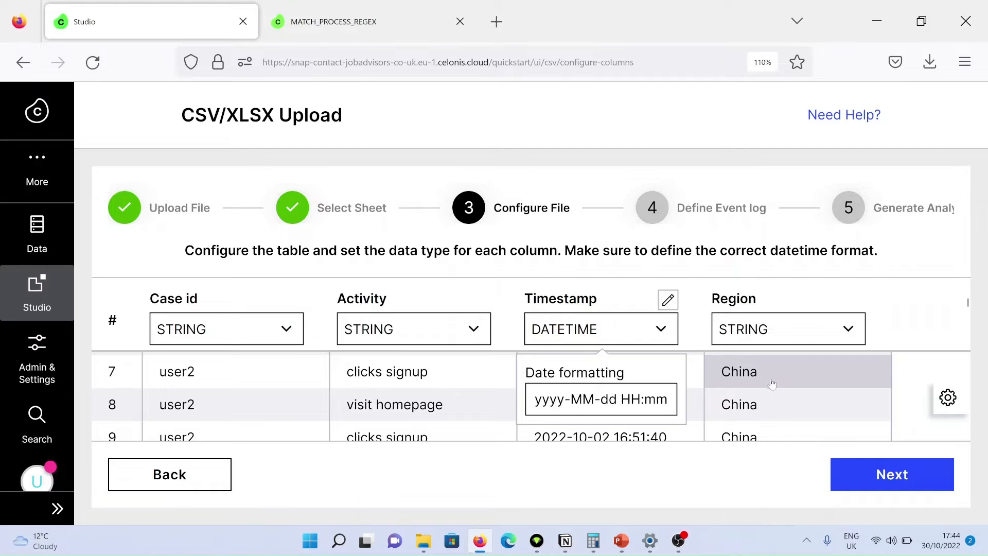
pyautogui.click(855, 473)
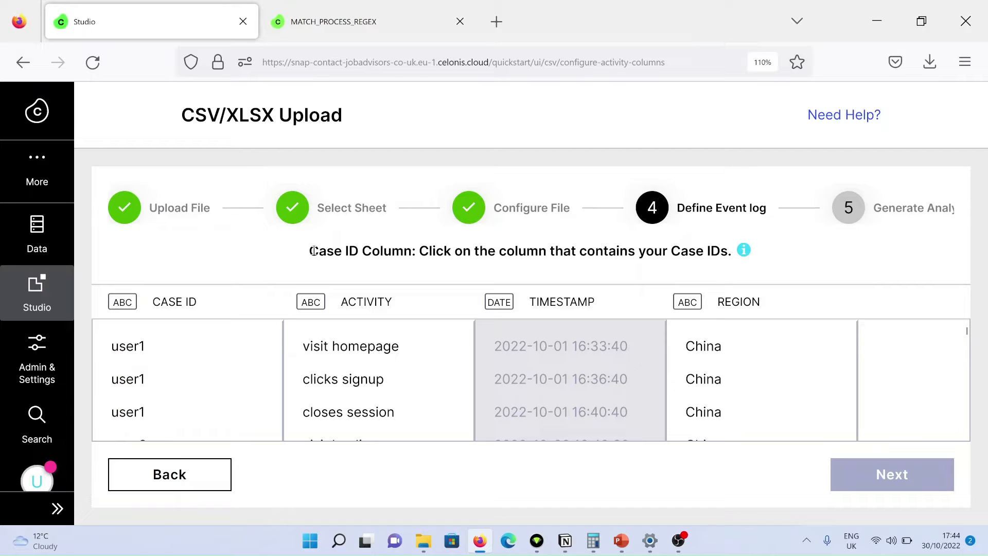
# - Define CASE ID as the case column, ACTIVITY as activities, TIMESTAMP as timestamps and REGION as sorting, and generate the analysis
pyautogui.moveTo(314, 251); pyautogui.dragTo(731, 269)
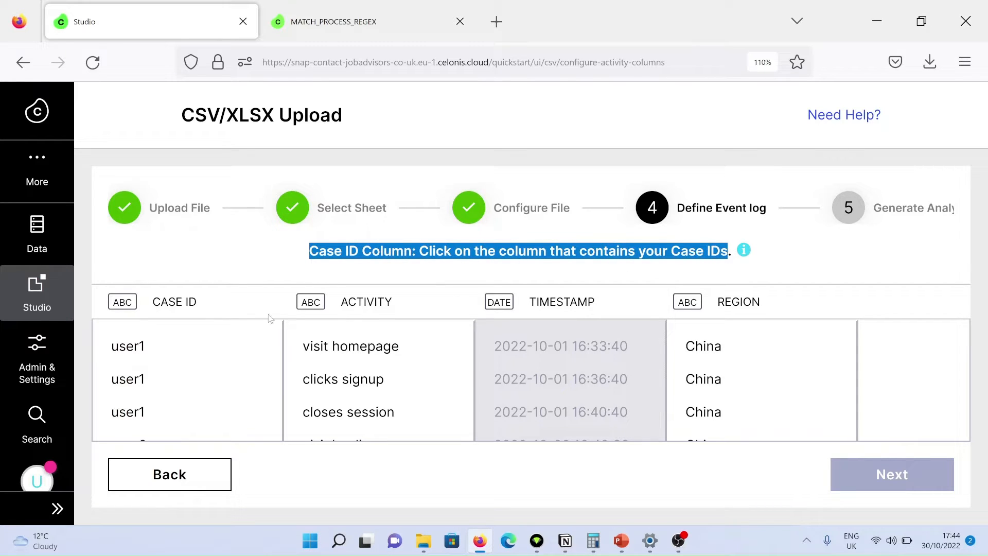
pyautogui.click(182, 332)
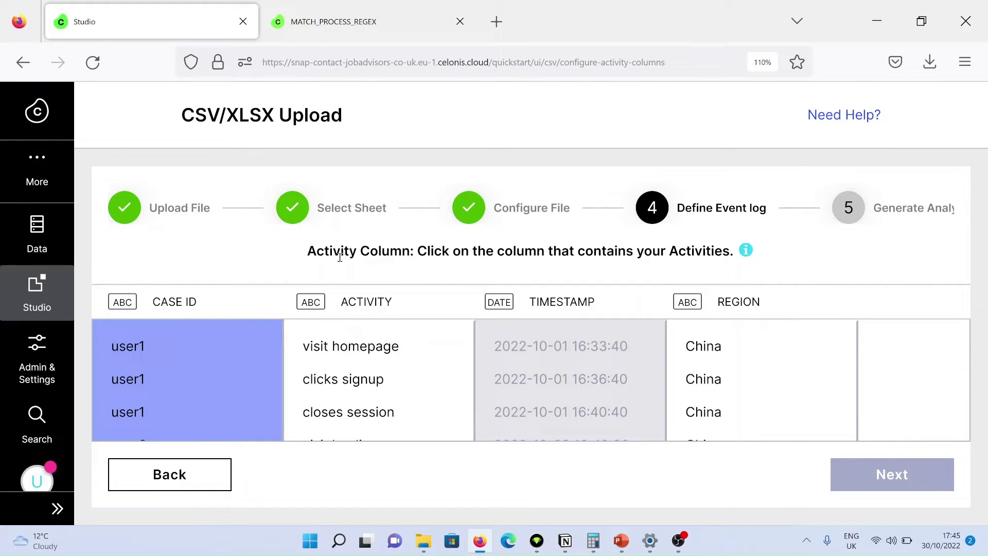
pyautogui.click(379, 329)
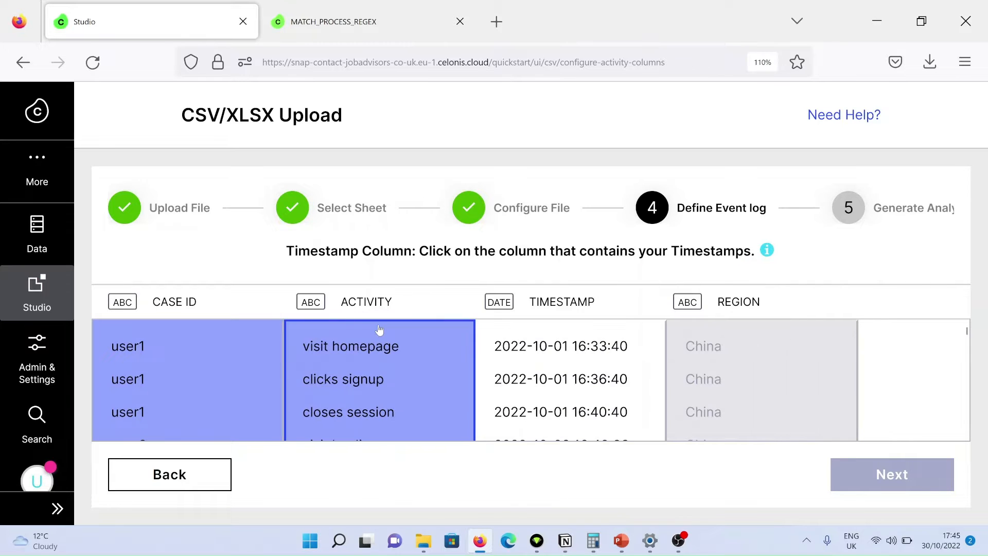
pyautogui.click(579, 333)
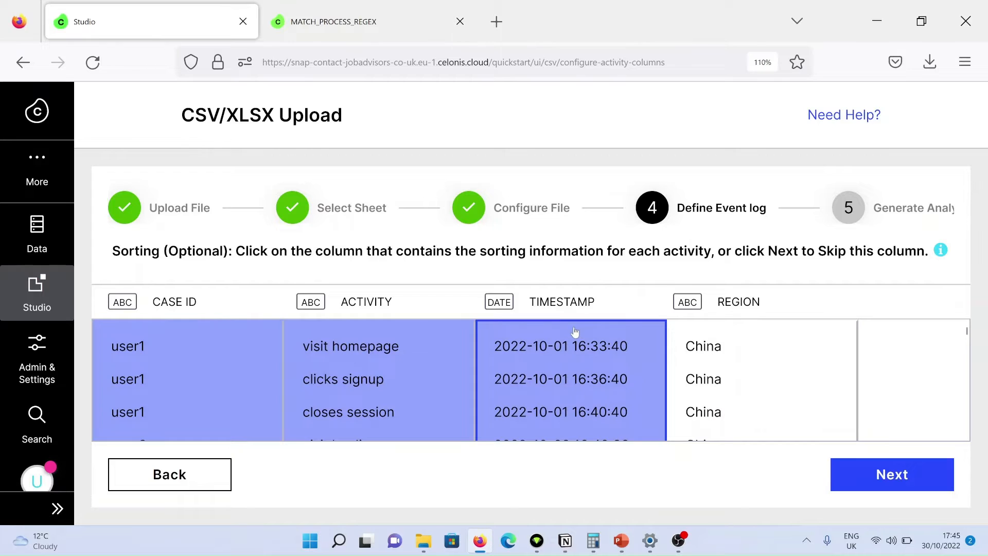
pyautogui.click(734, 342)
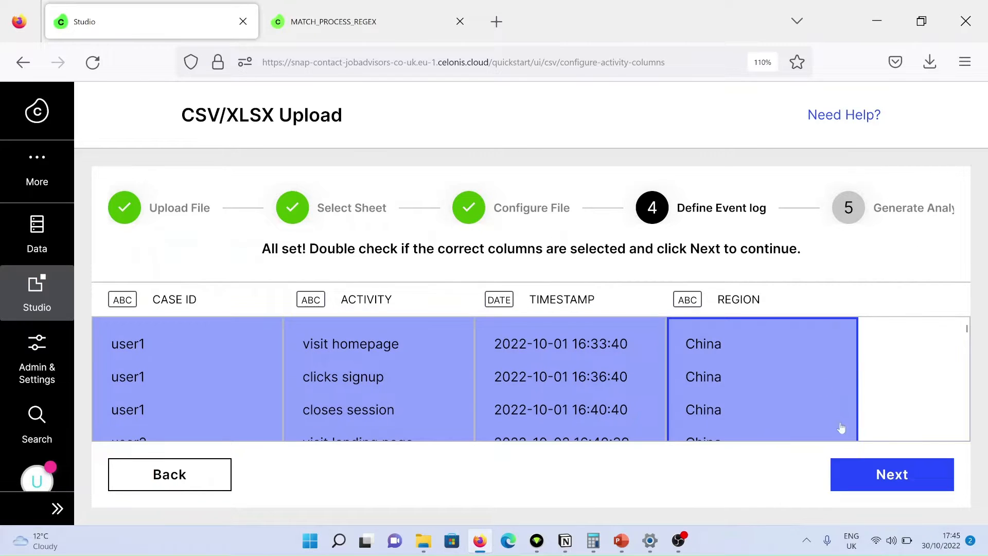
pyautogui.click(880, 474)
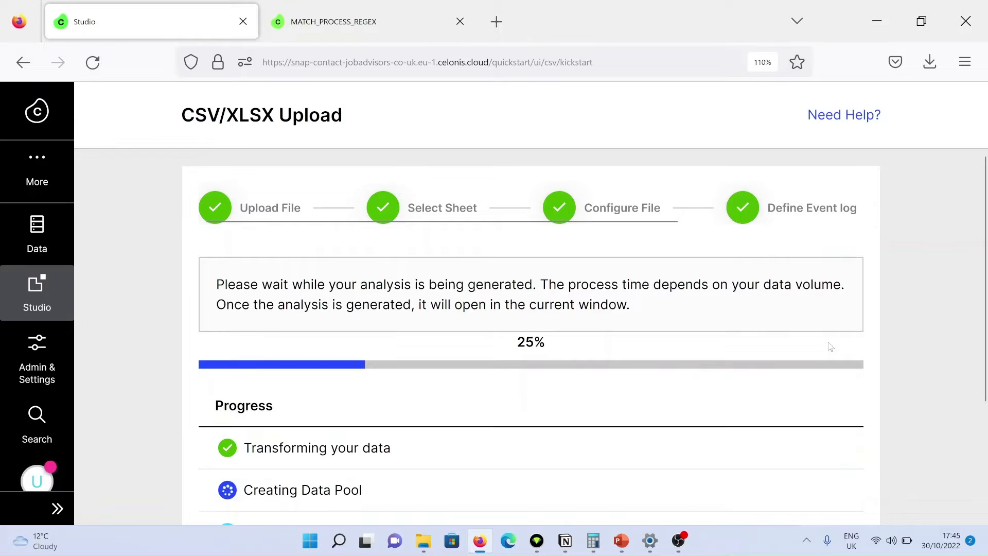
pyautogui.scroll(-3, 900, 324)
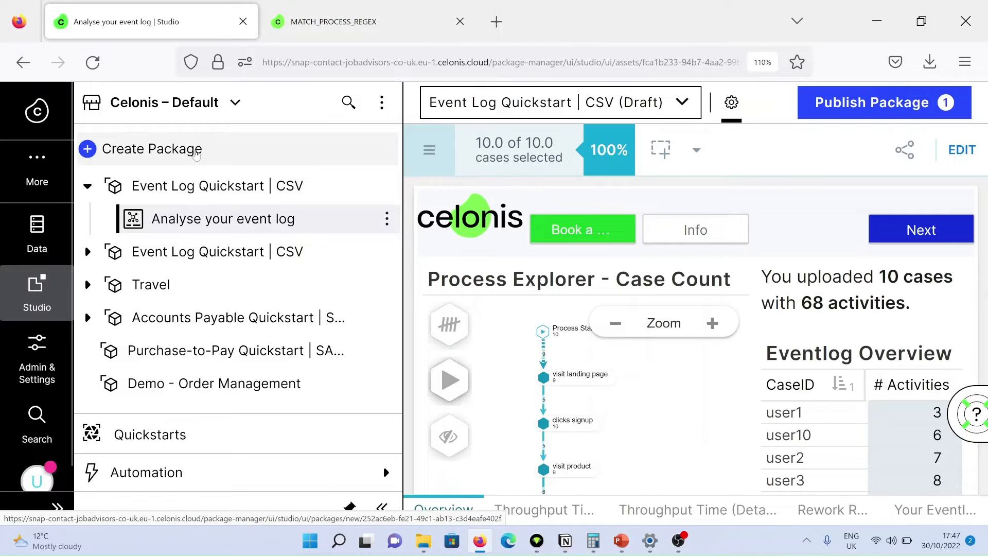
# - View the form for creating a package and the asset types that can be added to the expanded Event Log Quickstart | CSV package
pyautogui.click(196, 154)
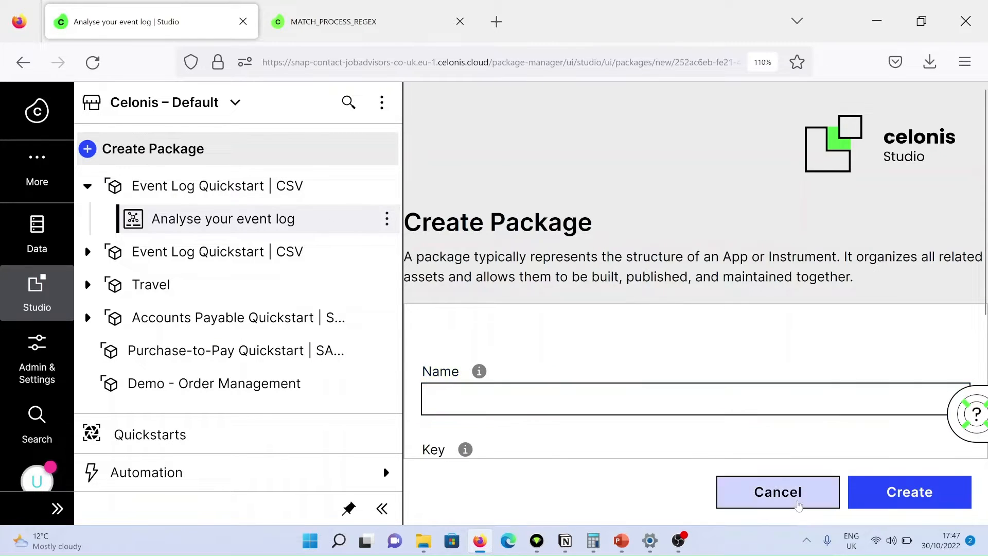
pyautogui.click(778, 491)
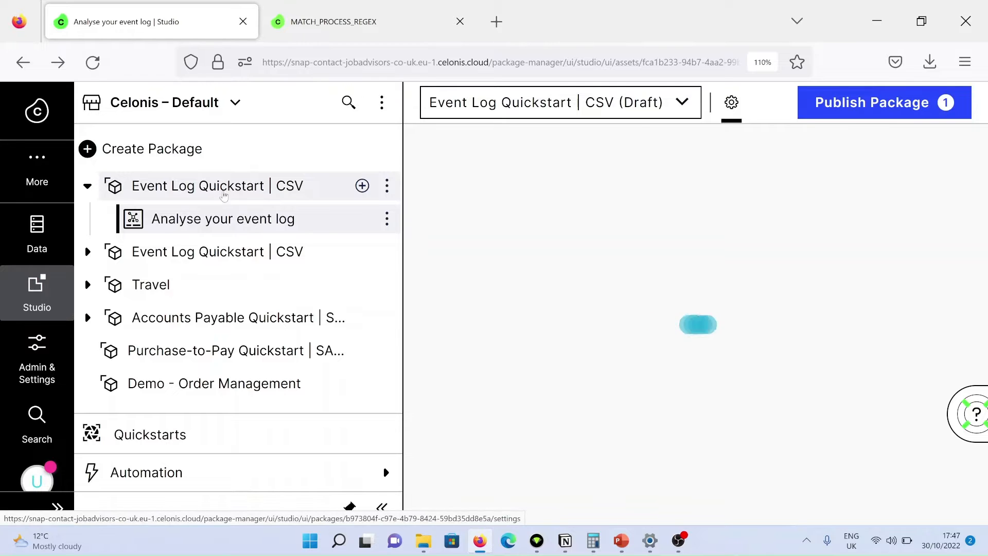
pyautogui.click(362, 187)
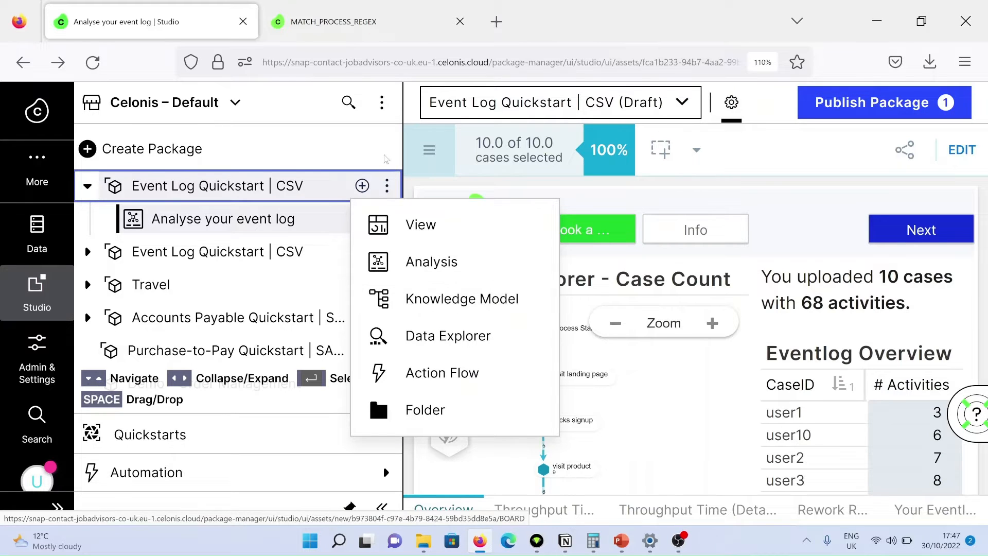
pyautogui.click(385, 155)
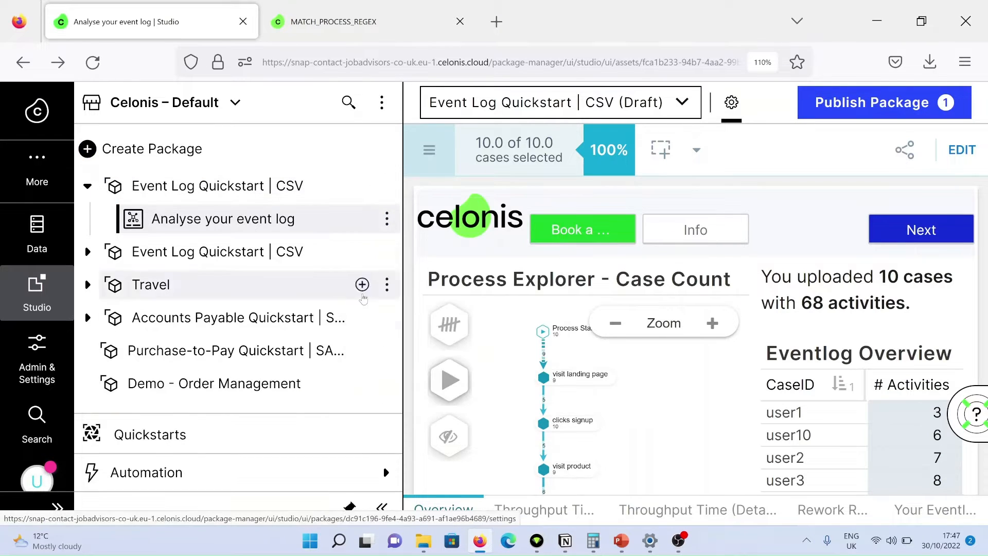
# - Collapse the package tree and look over the Process Explorer on the analysis Overview sheet
pyautogui.click(382, 508)
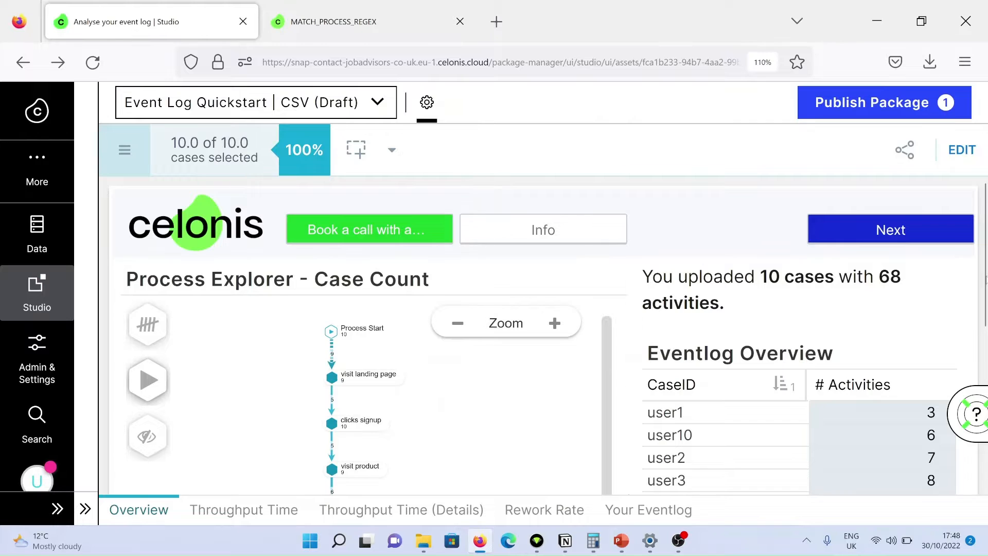
pyautogui.scroll(-3, 984, 273)
pyautogui.scroll(3, 984, 282)
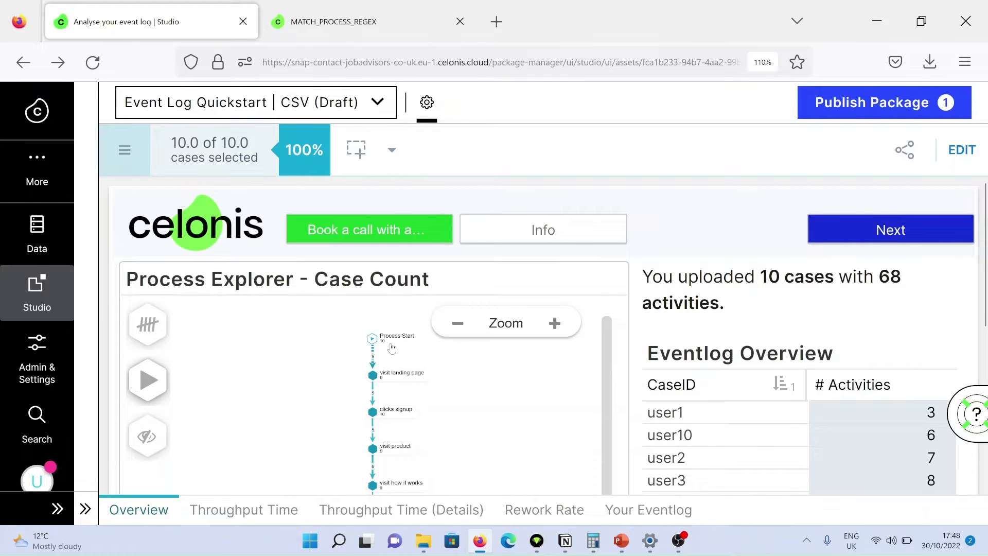
# - Check the Webapp Design slide in PowerPoint and examine the user1 and user2 events in the LTC_Event_Logs workbook in Excel
pyautogui.click(614, 535)
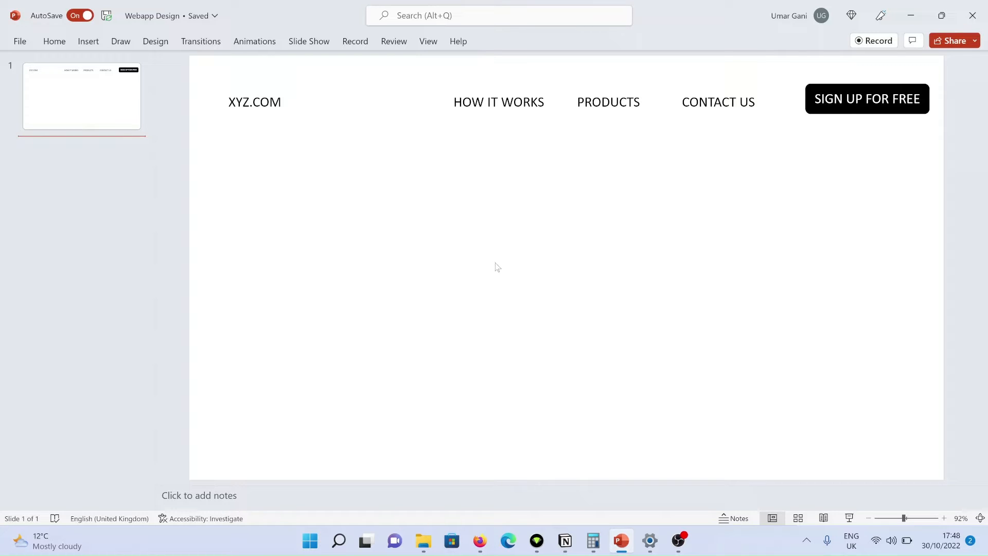
pyautogui.click(480, 540)
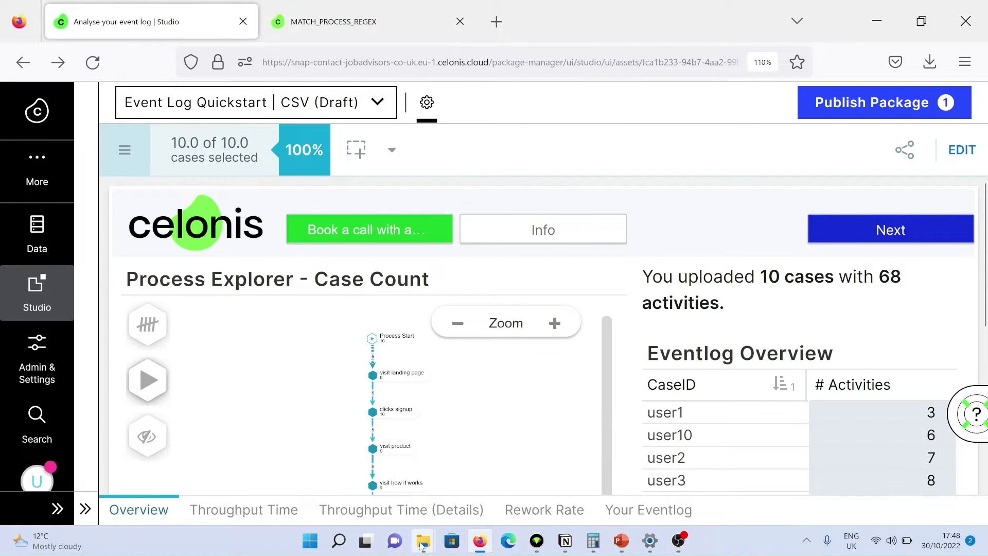
pyautogui.moveTo(423, 541)
pyautogui.click(373, 497)
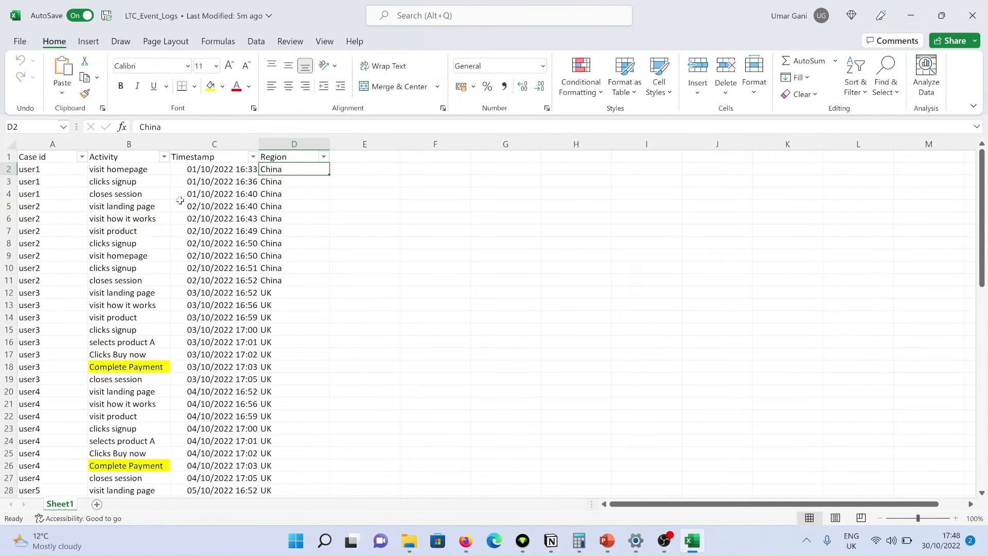
pyautogui.moveTo(43, 169); pyautogui.dragTo(46, 192)
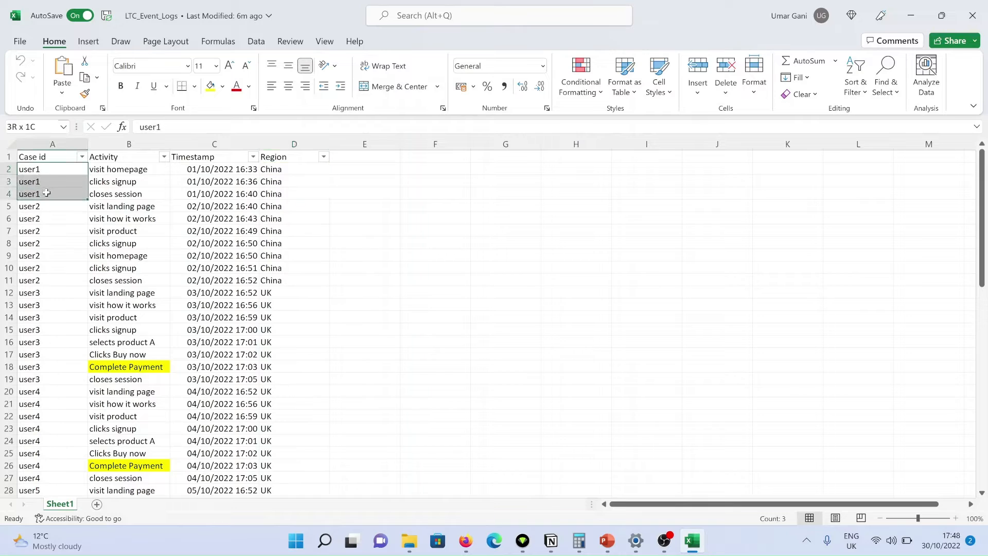
pyautogui.click(107, 168)
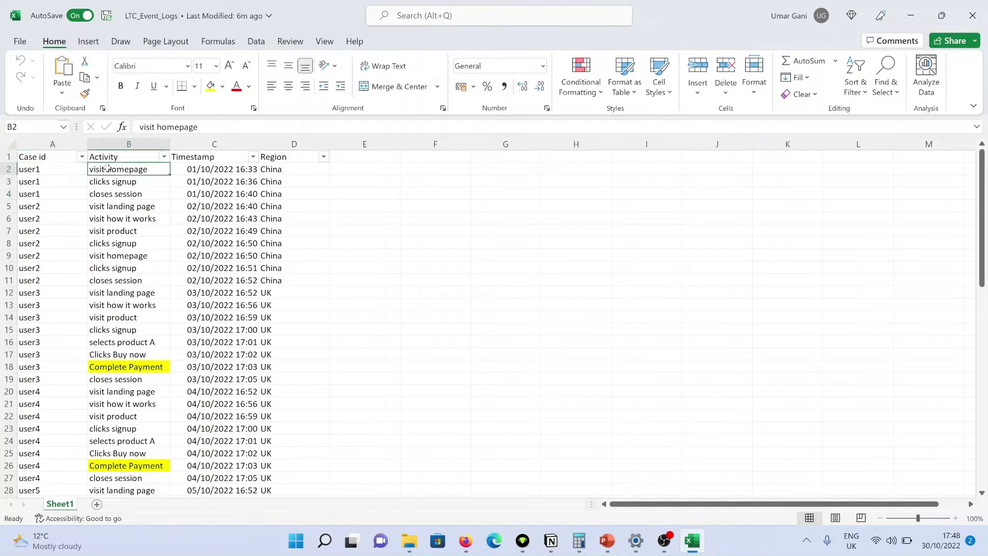
pyautogui.click(150, 194)
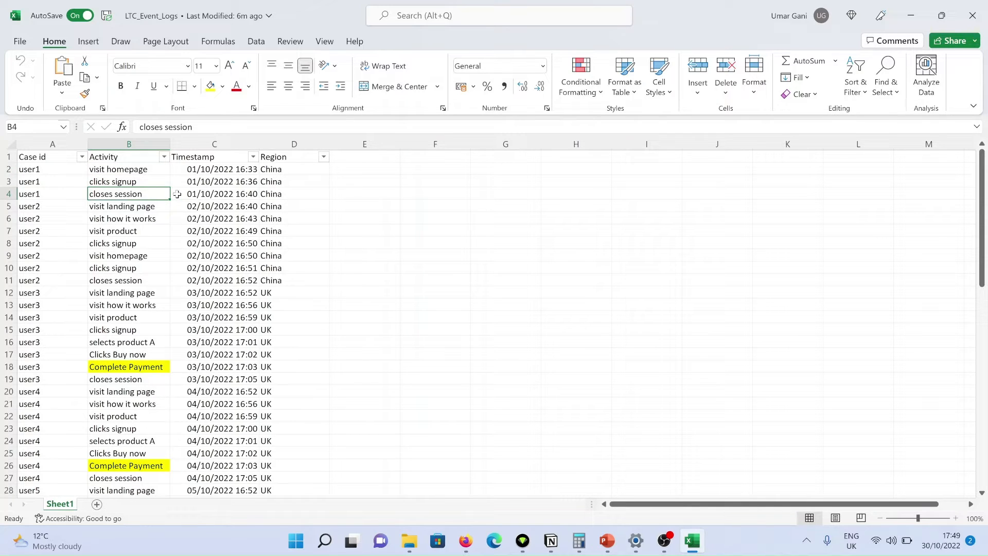
pyautogui.moveTo(47, 170); pyautogui.dragTo(296, 194)
pyautogui.moveTo(36, 207); pyautogui.dragTo(119, 251)
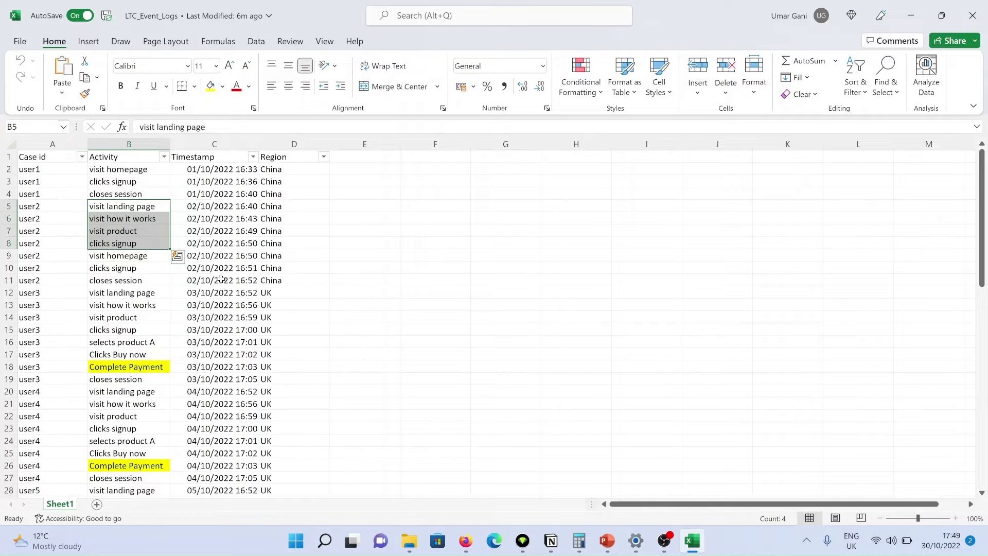
pyautogui.moveTo(221, 278); pyautogui.dragTo(39, 210)
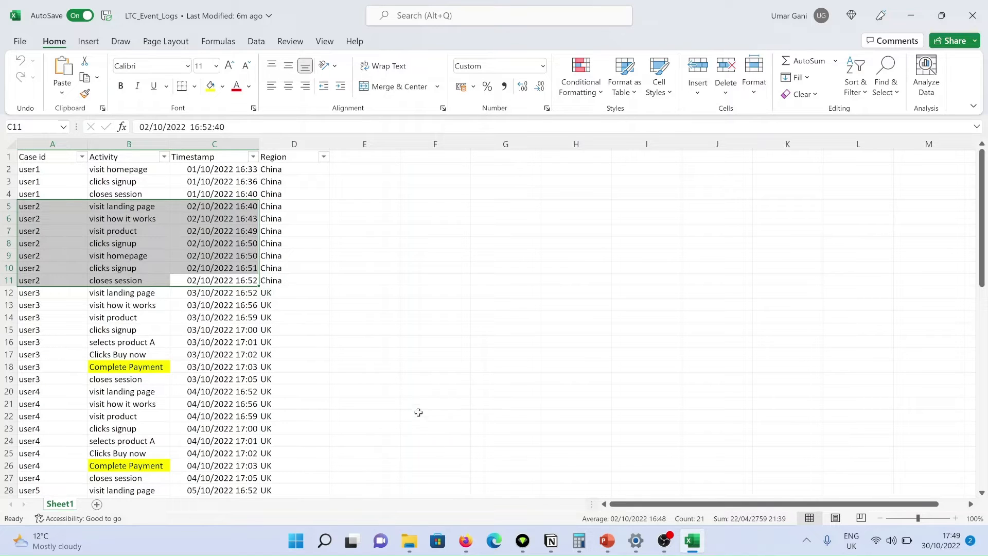
pyautogui.scroll(-13, 91, 226)
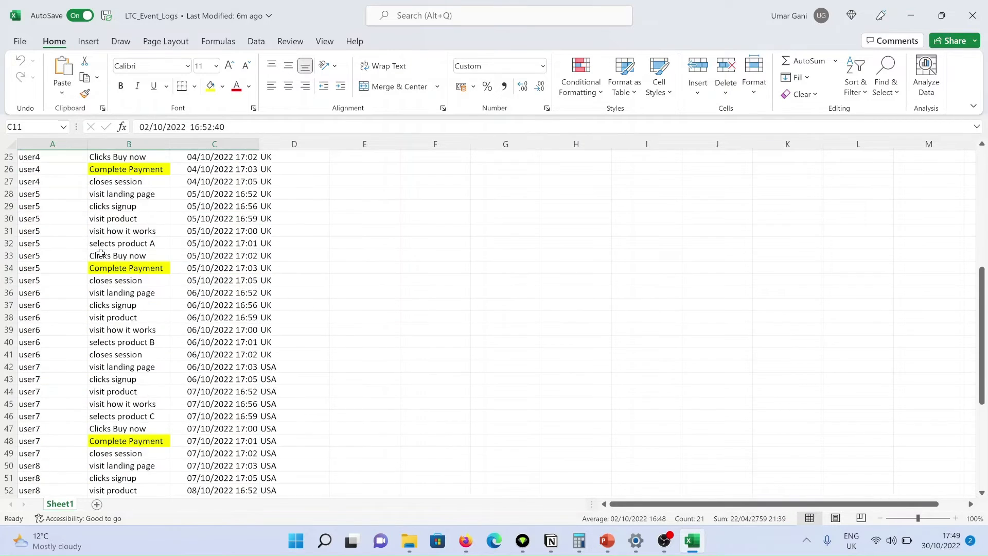
# - Return to Celonis in Firefox and examine the most common process flow from Process Start and the activities per case in Eventlog Overview
pyautogui.click(466, 541)
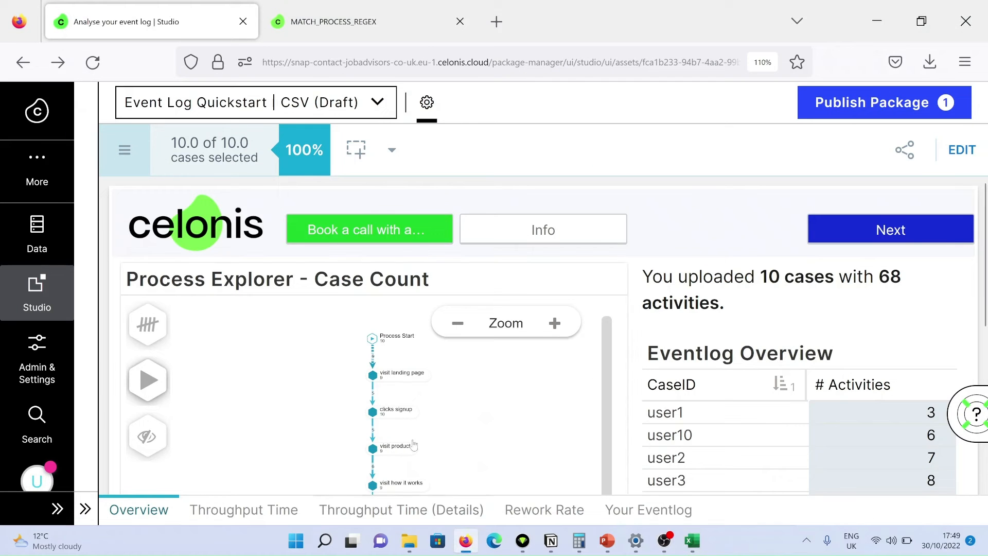
pyautogui.click(554, 323)
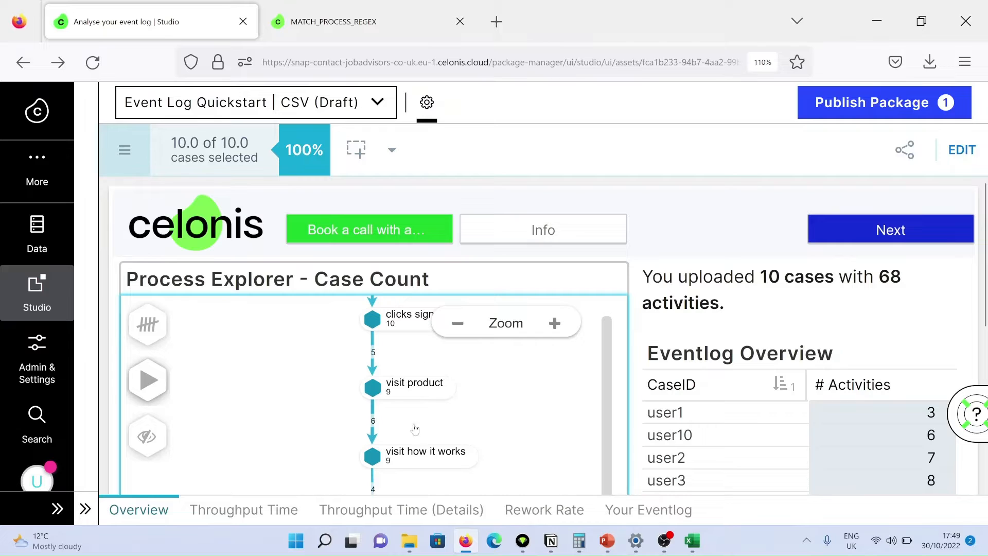
pyautogui.scroll(4, 476, 368)
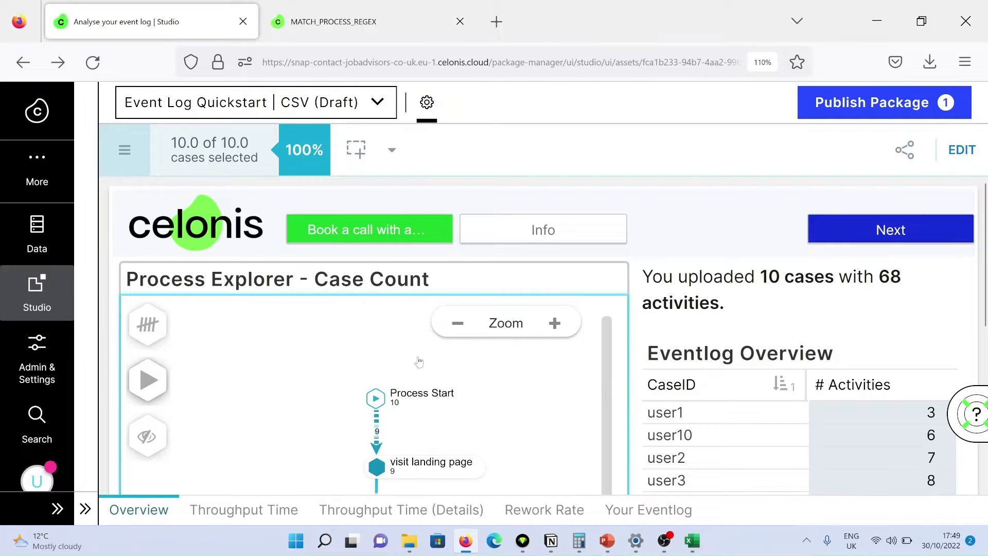
pyautogui.moveTo(408, 429); pyautogui.dragTo(356, 364)
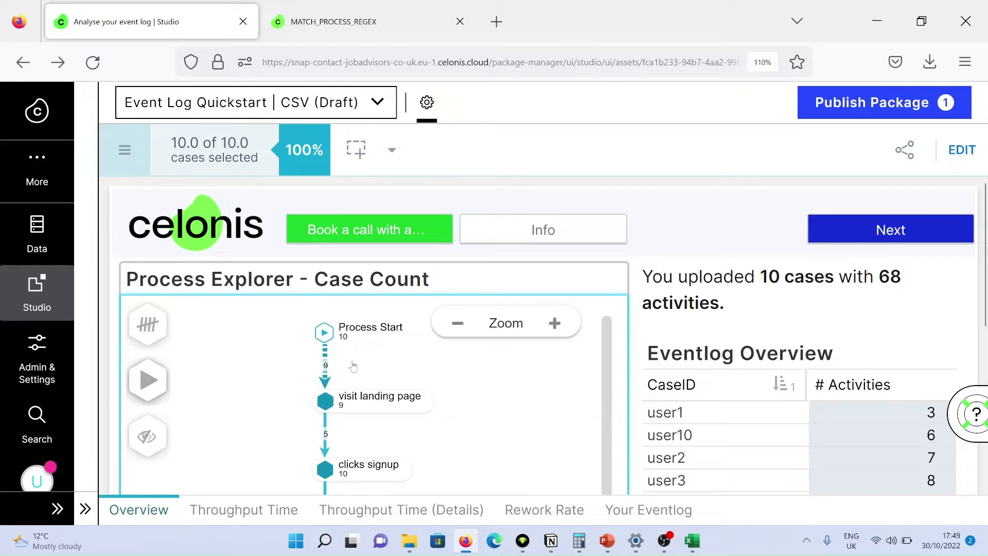
pyautogui.scroll(-2, 951, 301)
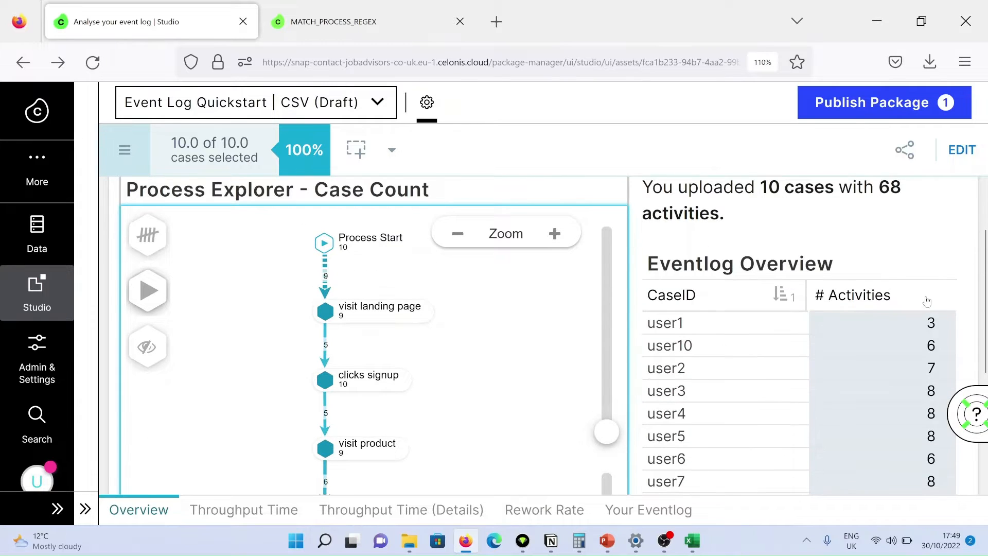
pyautogui.scroll(-2, 930, 301)
pyautogui.scroll(1, 486, 272)
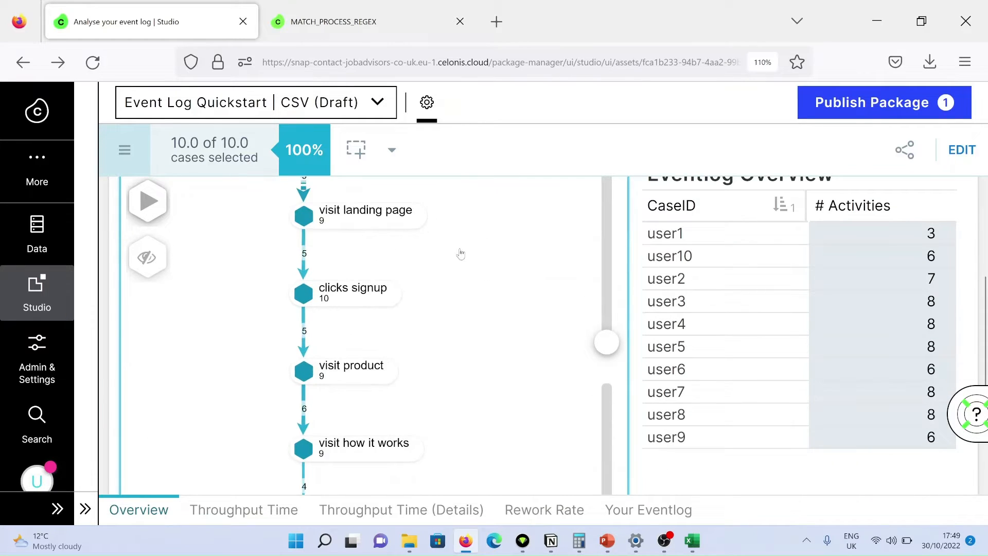
pyautogui.moveTo(381, 241)
pyautogui.mouseDown()
pyautogui.moveTo(393, 318)
pyautogui.moveTo(368, 252)
pyautogui.mouseUp()
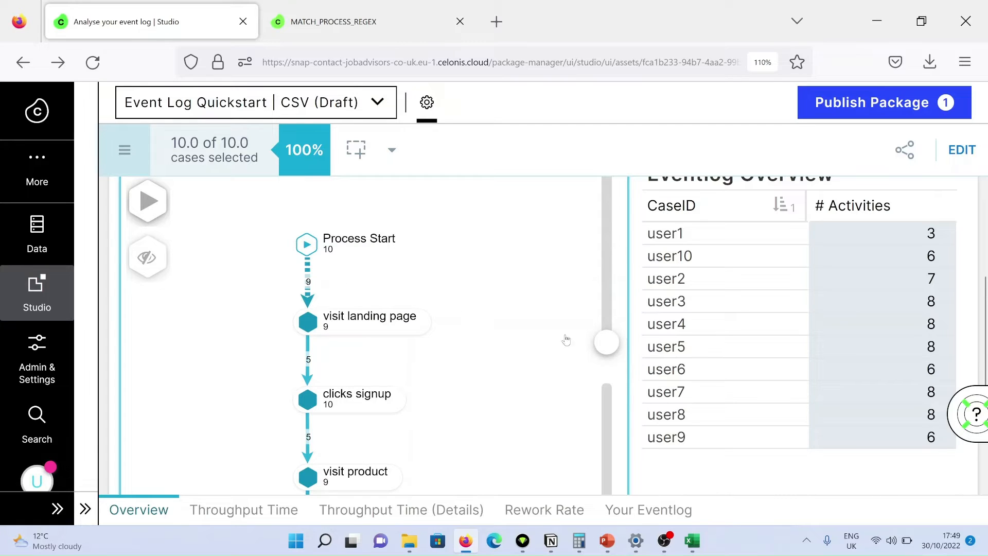
# - Increase the share of activities shown in the Process Explorer and follow the branching paths through to Process End
pyautogui.moveTo(604, 347); pyautogui.dragTo(605, 273)
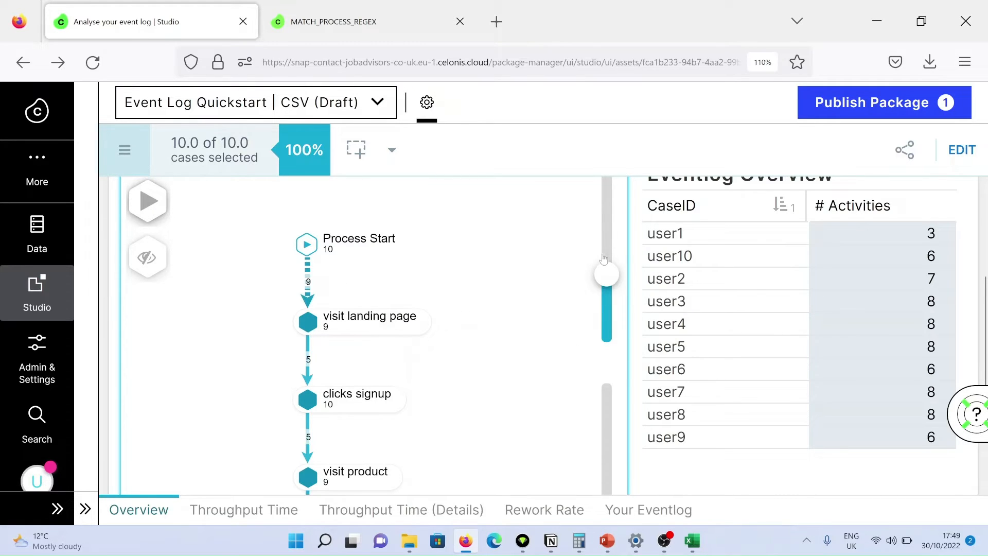
pyautogui.click(608, 181)
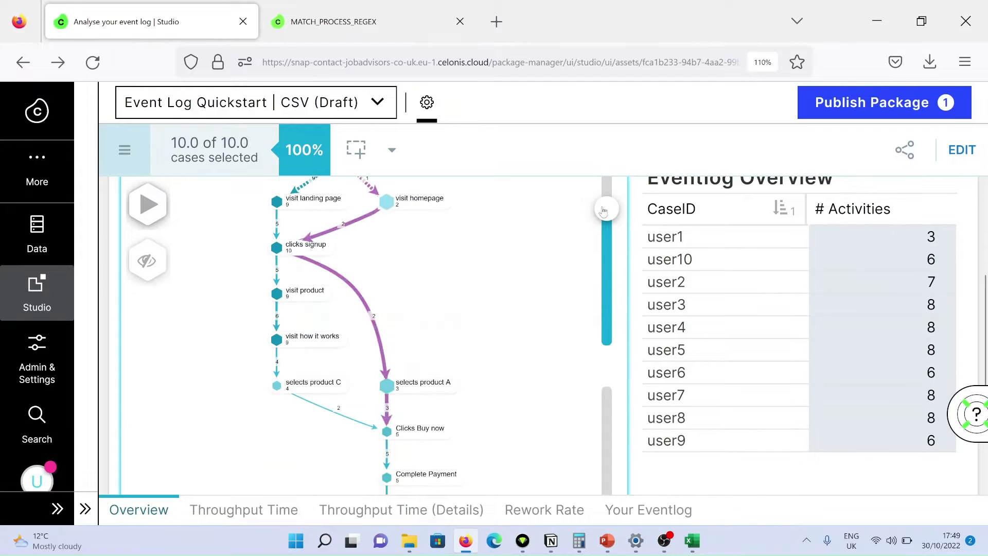
pyautogui.moveTo(451, 282); pyautogui.dragTo(451, 319)
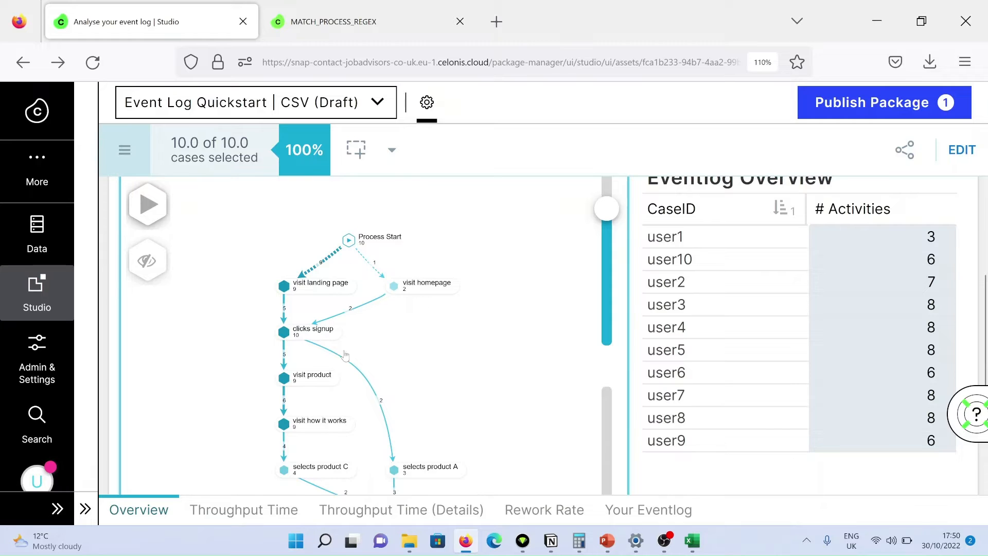
pyautogui.scroll(-5, 393, 333)
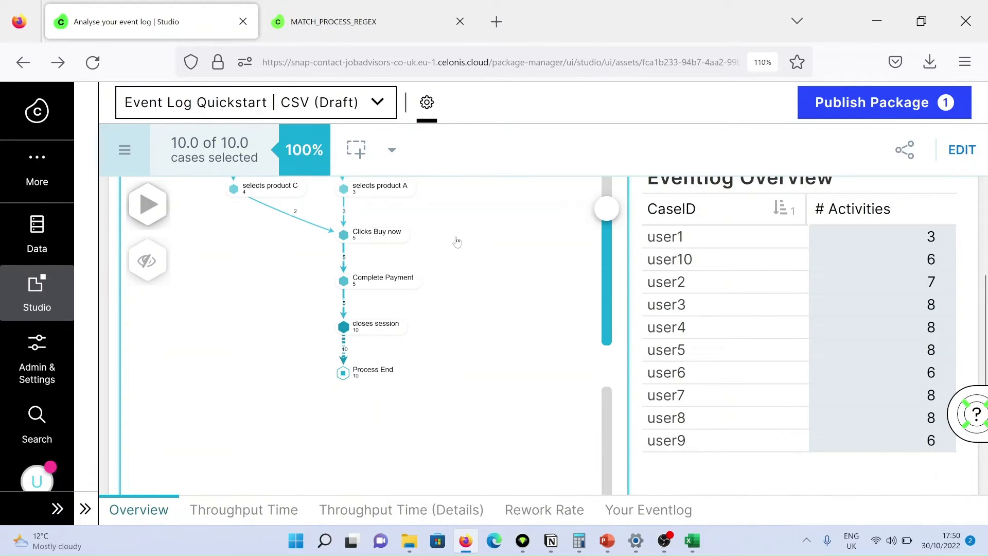
pyautogui.moveTo(457, 256); pyautogui.dragTo(478, 433)
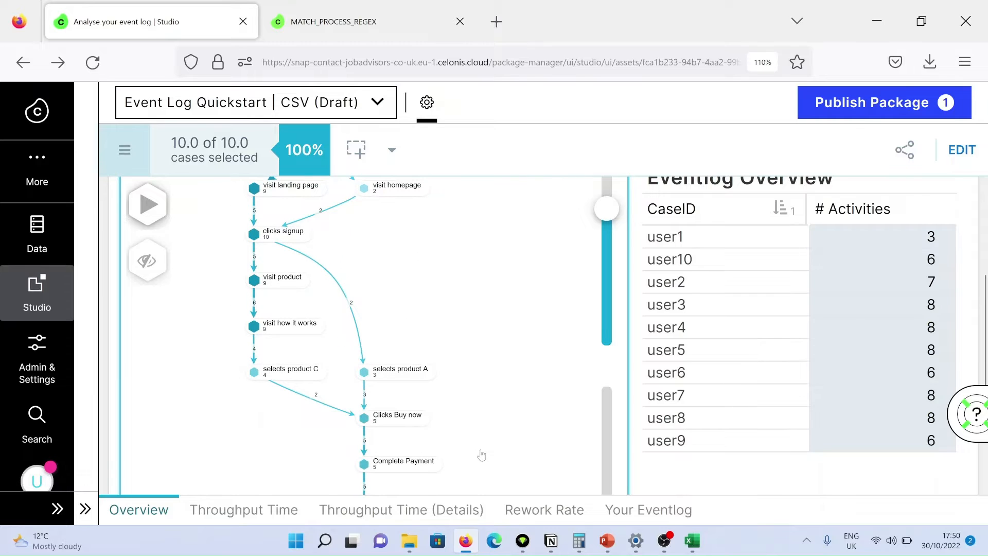
pyautogui.scroll(1, 474, 348)
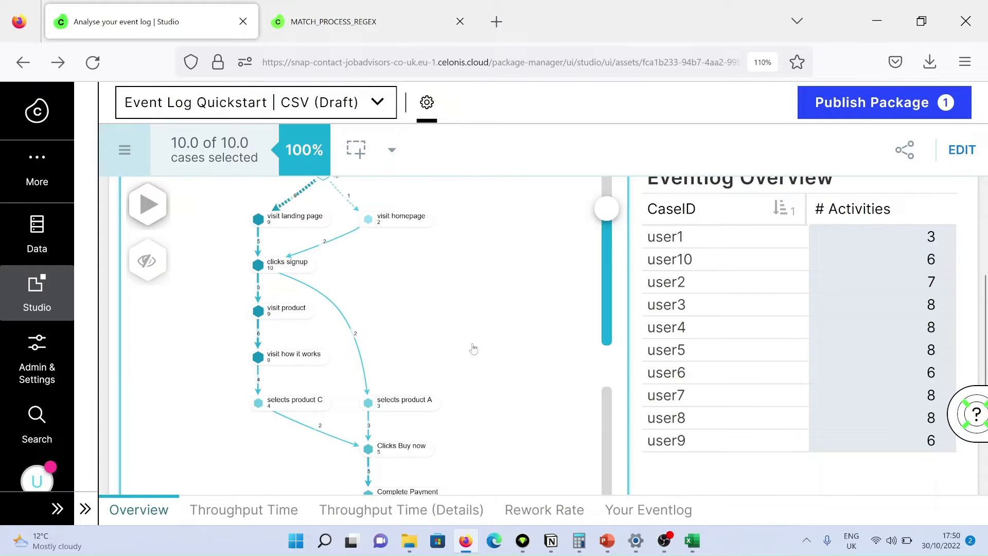
# - Switch to the Notion notes, expand the Digital Lead to Conversion Case Study and its nested Celonis Snap section, and highlight the conversion % question
pyautogui.click(550, 542)
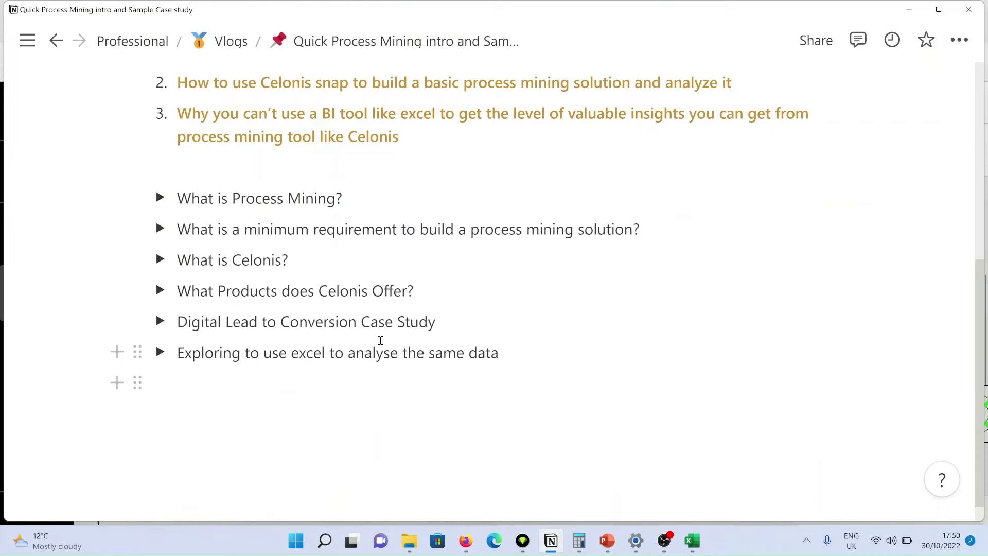
pyautogui.click(159, 322)
pyautogui.scroll(-2, 464, 256)
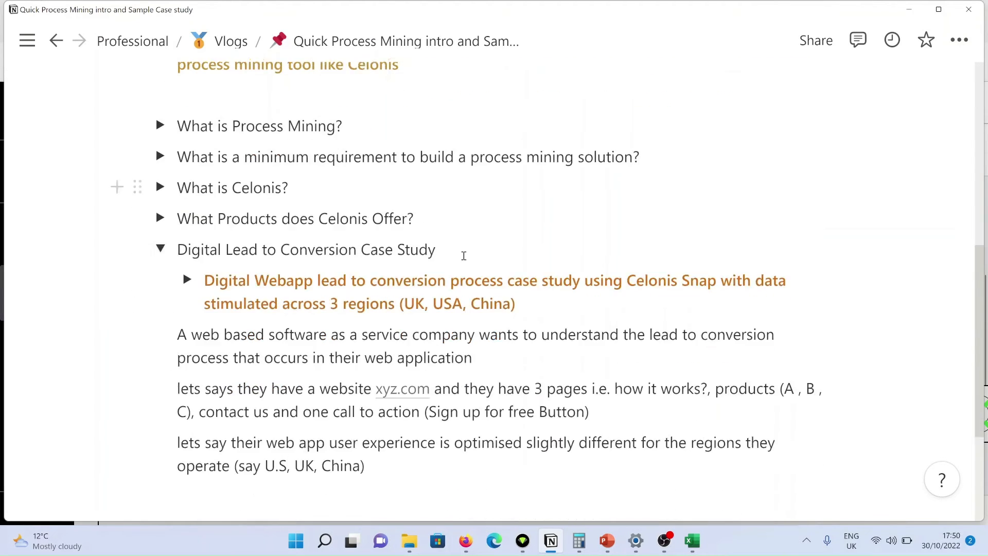
pyautogui.scroll(-2, 464, 256)
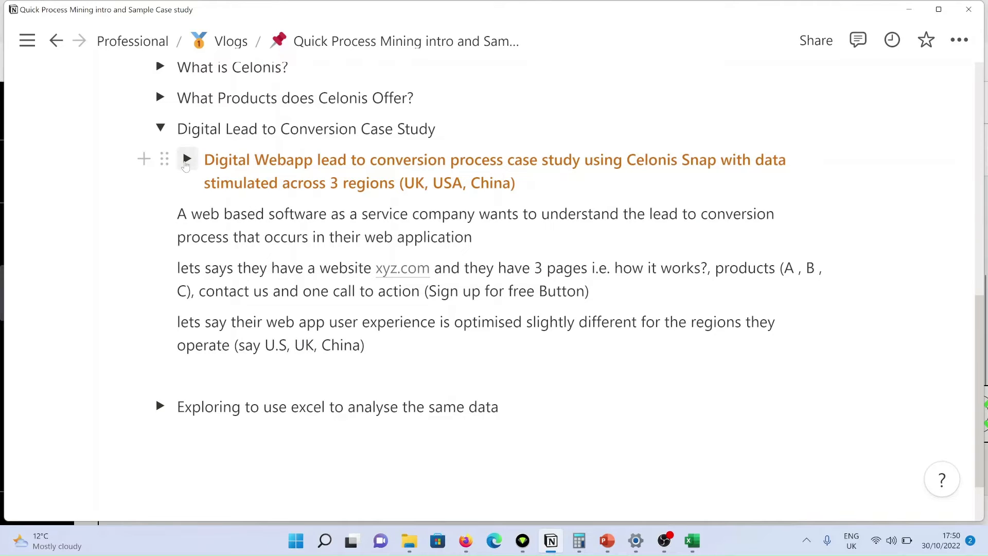
pyautogui.click(186, 159)
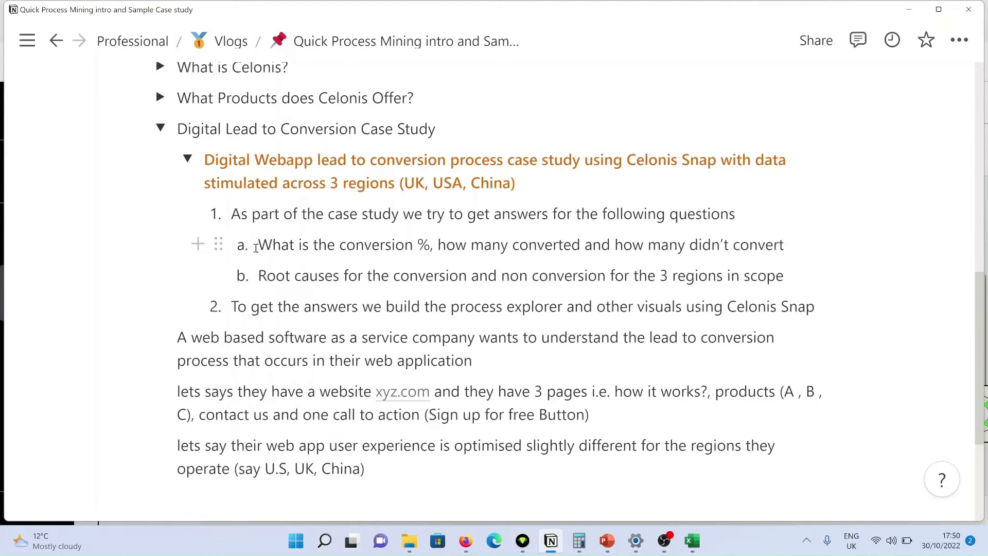
pyautogui.moveTo(260, 245); pyautogui.dragTo(450, 253)
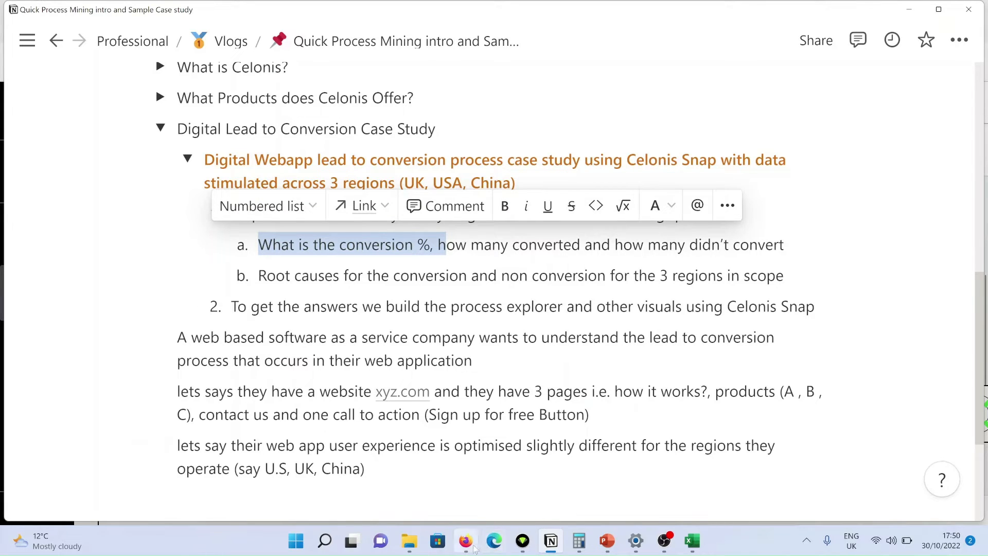
# - Check the Webapp Design slide in PowerPoint against the root-cause question for the 3 regions in the Notion case study notes
pyautogui.click(608, 540)
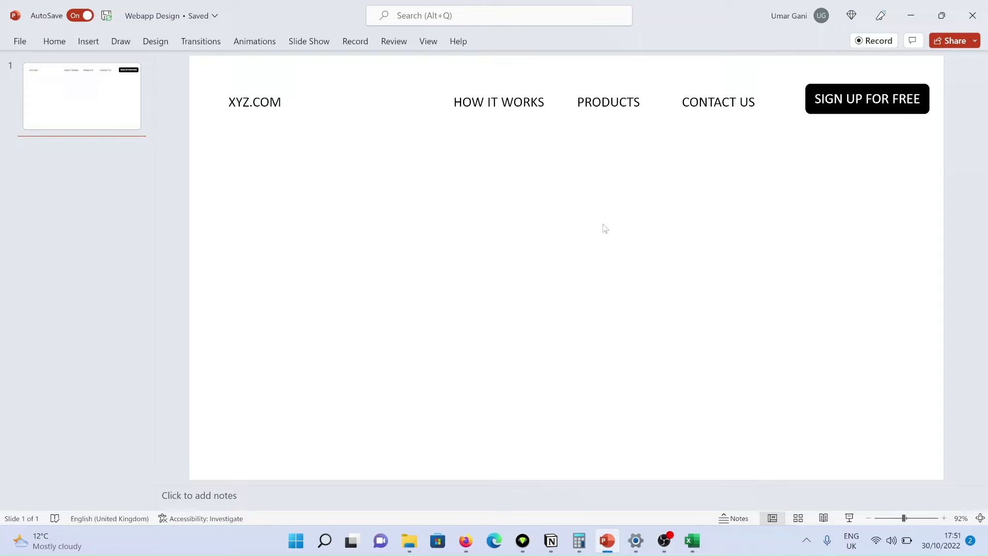
pyautogui.hotkey('alt', 'Tab')
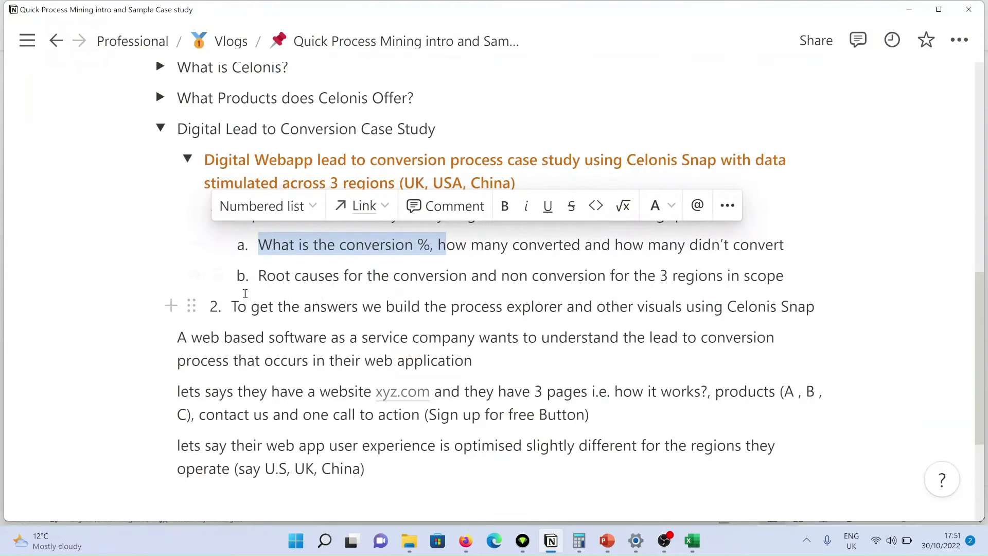
pyautogui.moveTo(260, 275); pyautogui.dragTo(782, 273)
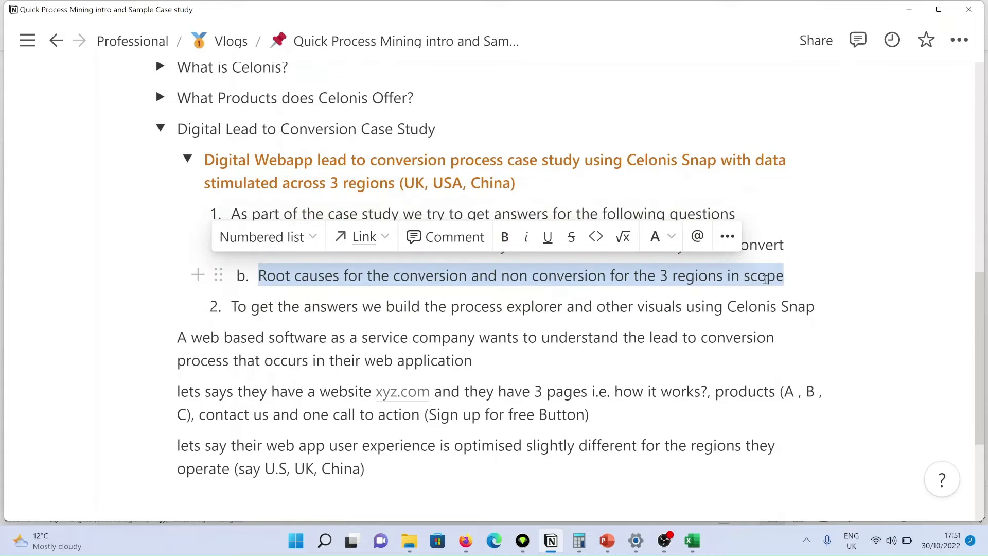
pyautogui.hotkey('alt', 'Tab')
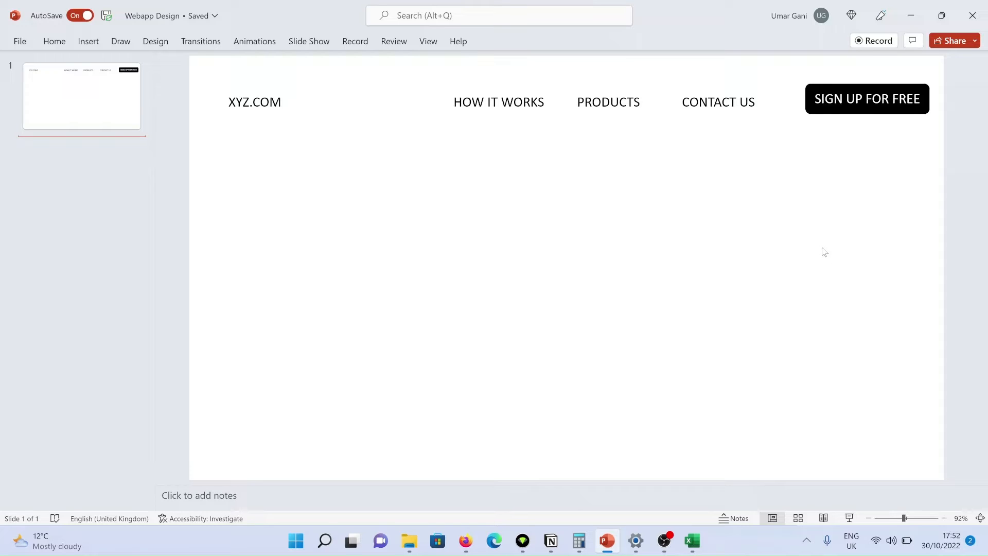
pyautogui.hotkey('alt', 'Tab')
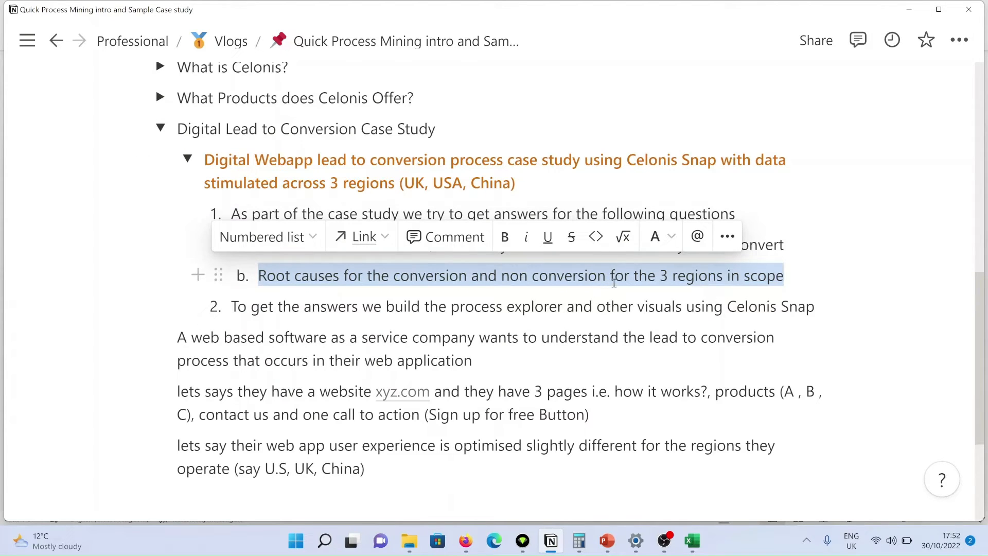
pyautogui.click(612, 278)
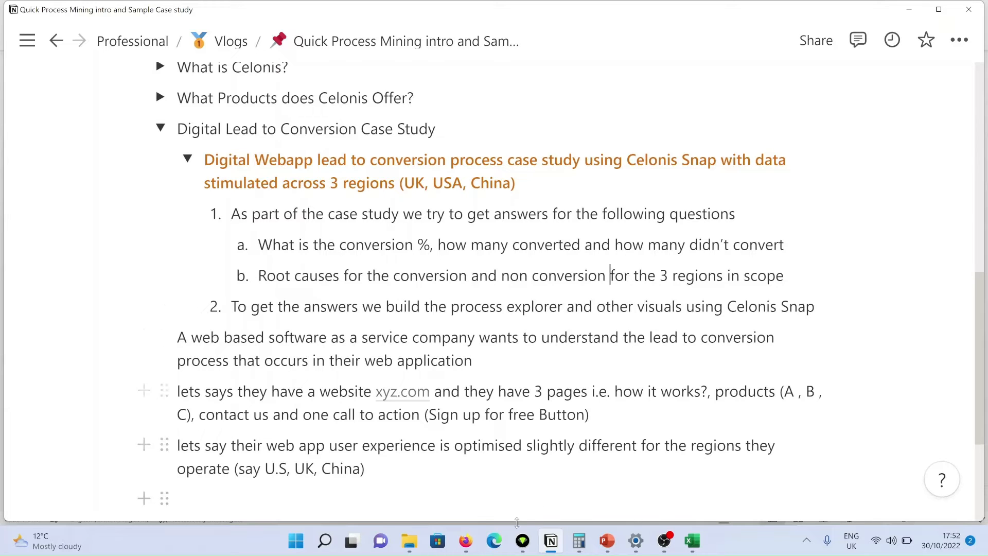
# - Return to Celonis in Firefox, open Analyse your event log from the second Event Log Quickstart | CSV package, and dismiss the battery saver notification
pyautogui.click(466, 540)
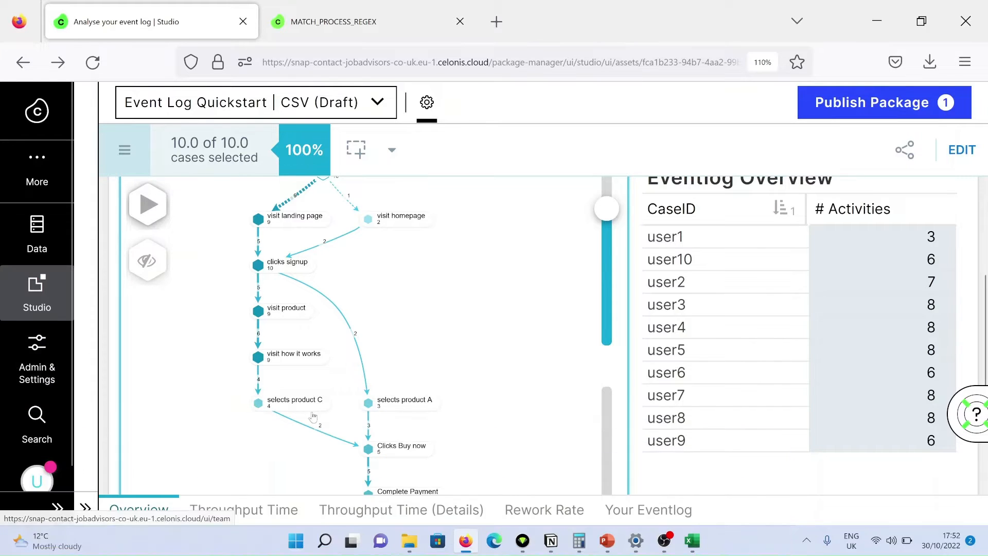
pyautogui.click(85, 509)
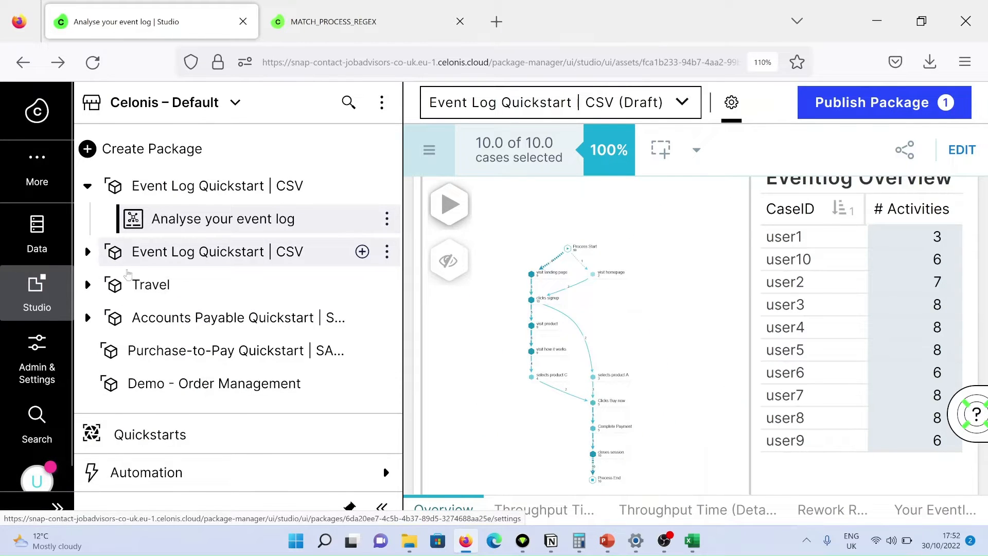
pyautogui.click(89, 260)
pyautogui.click(88, 253)
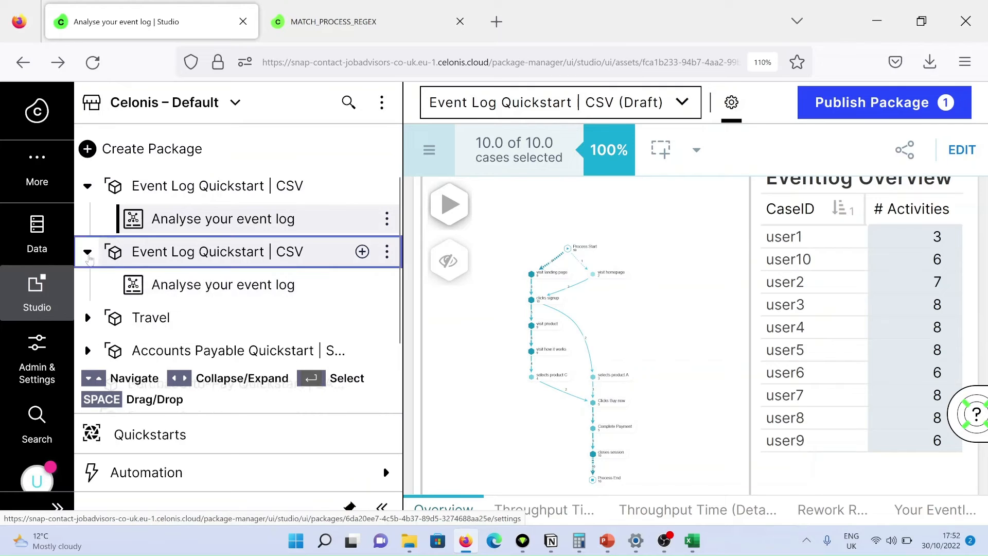
pyautogui.click(173, 287)
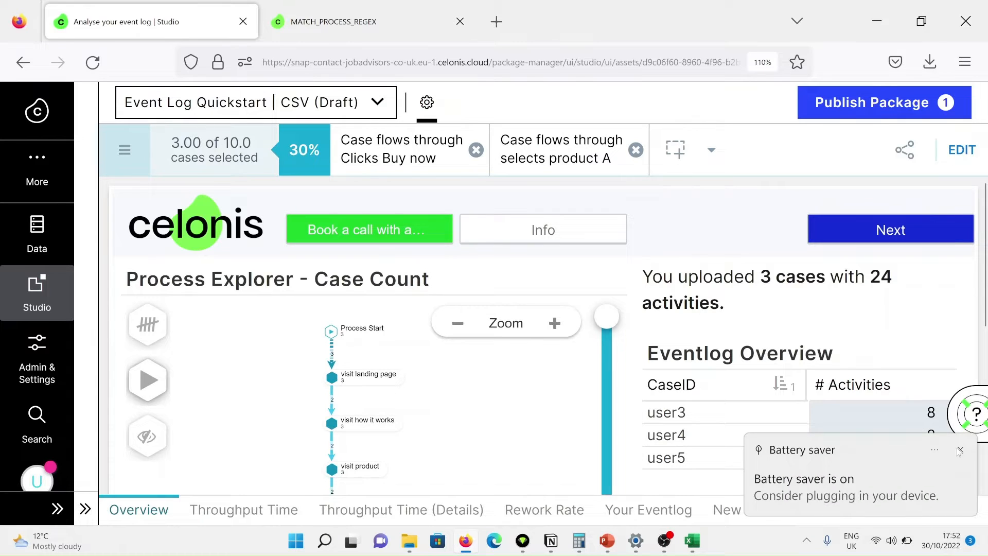
pyautogui.click(960, 449)
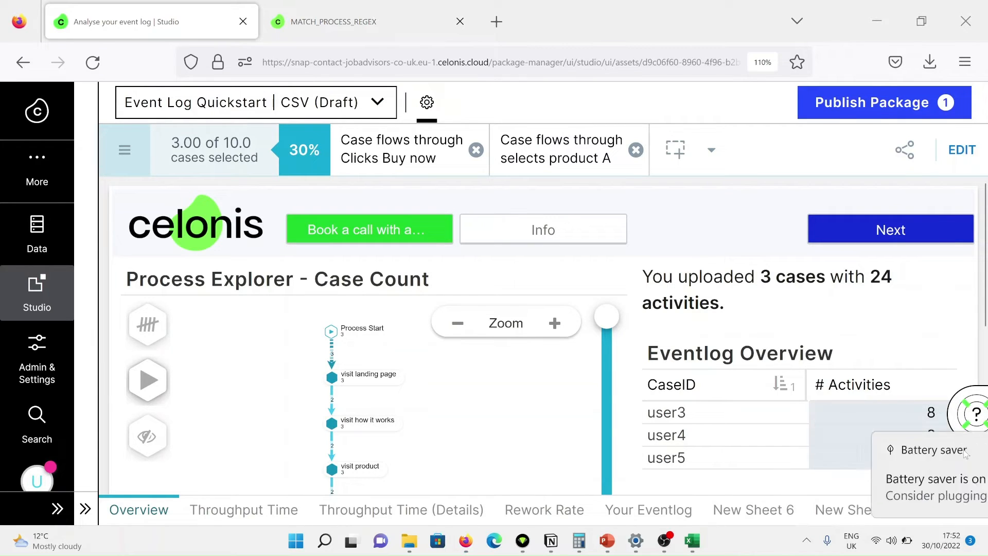
# - View New Sheet 6, open New Sheet 7, and remove the selects product A and Clicks Buy now case filters
pyautogui.click(762, 512)
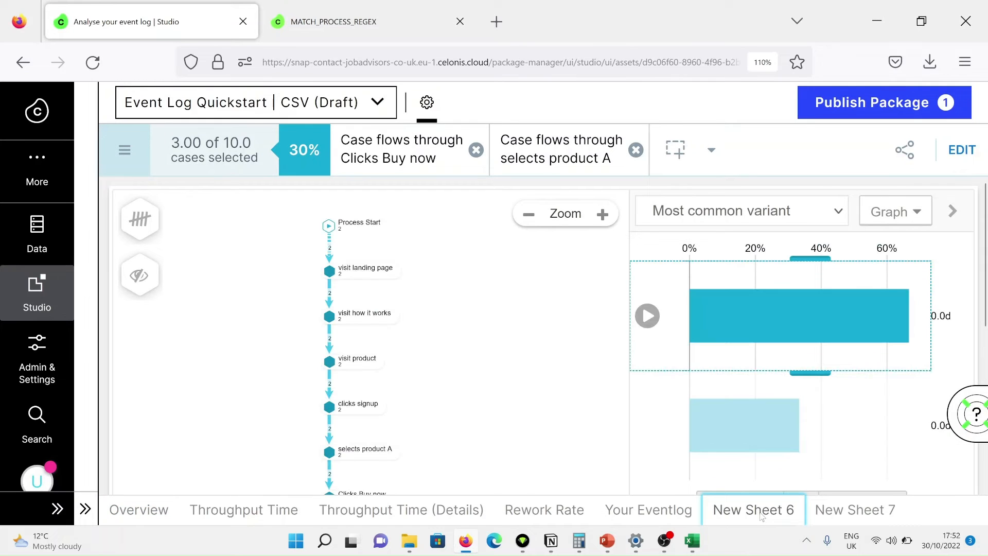
pyautogui.click(839, 516)
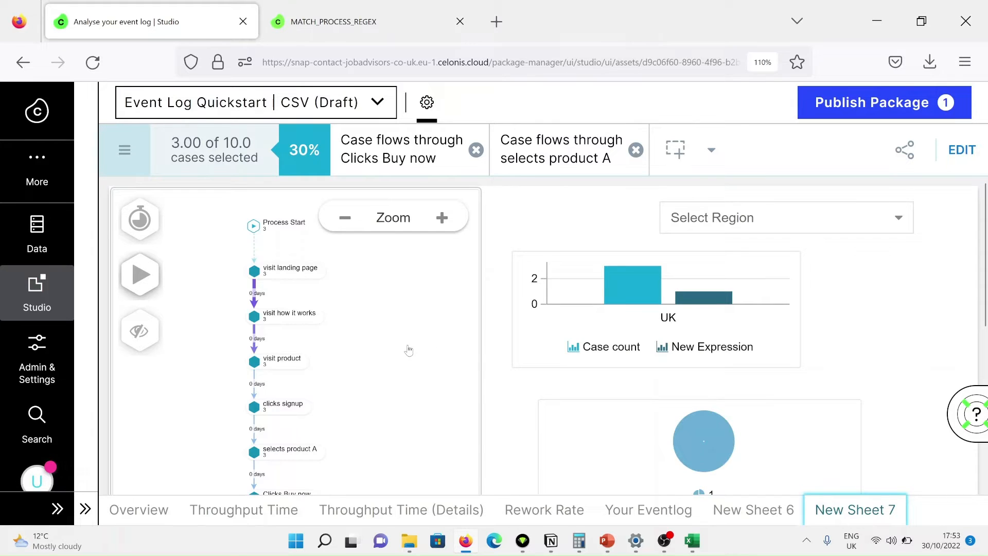
pyautogui.click(636, 149)
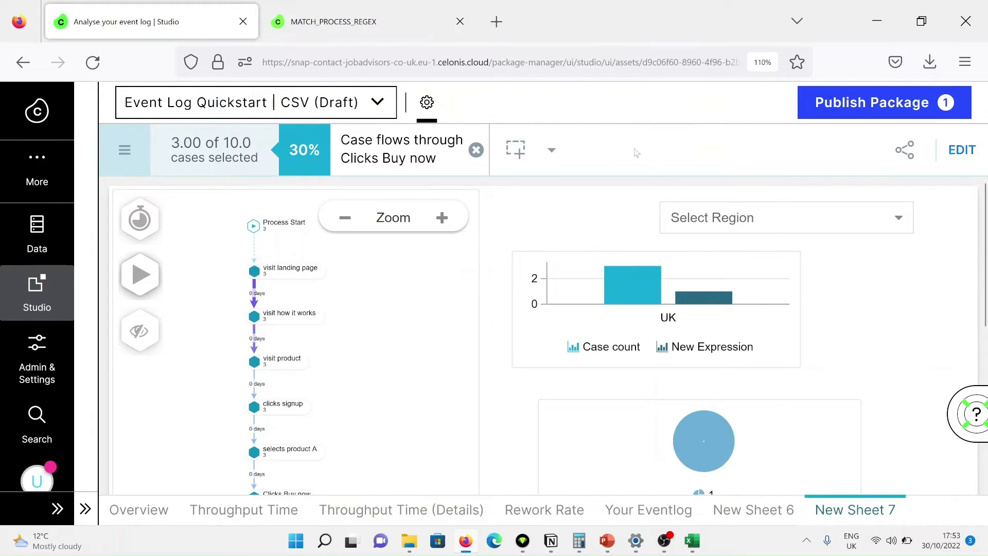
pyautogui.click(477, 150)
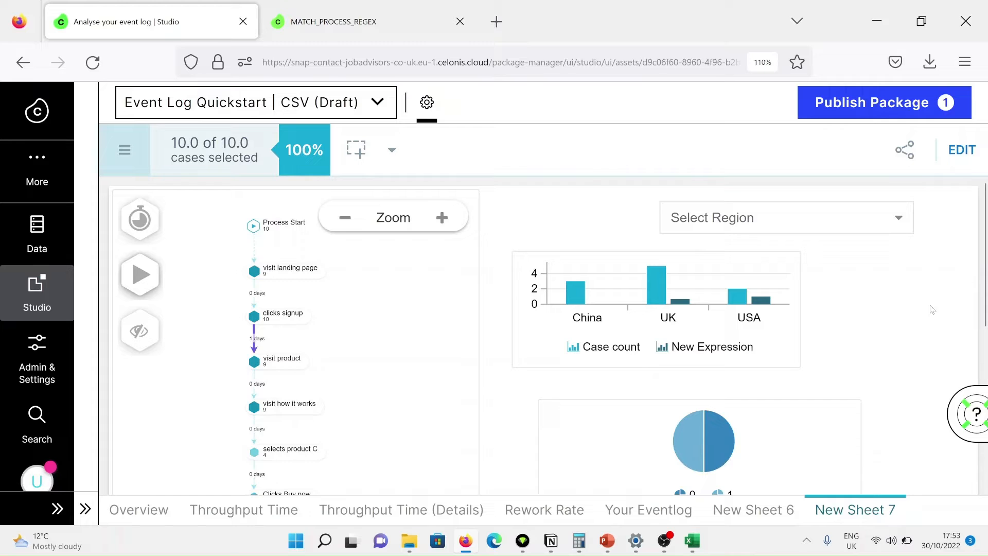
# - Raise both the activities and the connections shown in New Sheet 7's process explorer to 100%
pyautogui.scroll(-4, 971, 293)
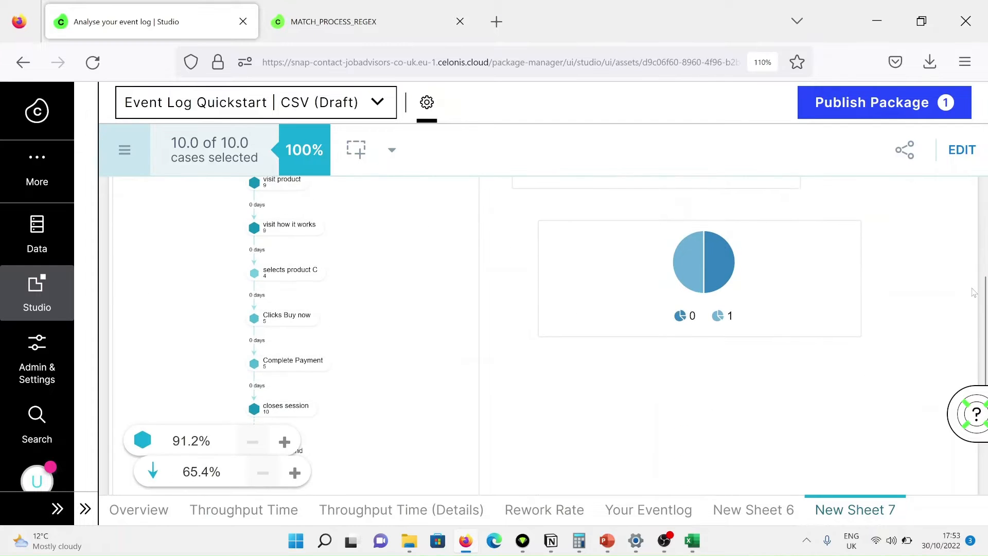
pyautogui.scroll(2, 619, 369)
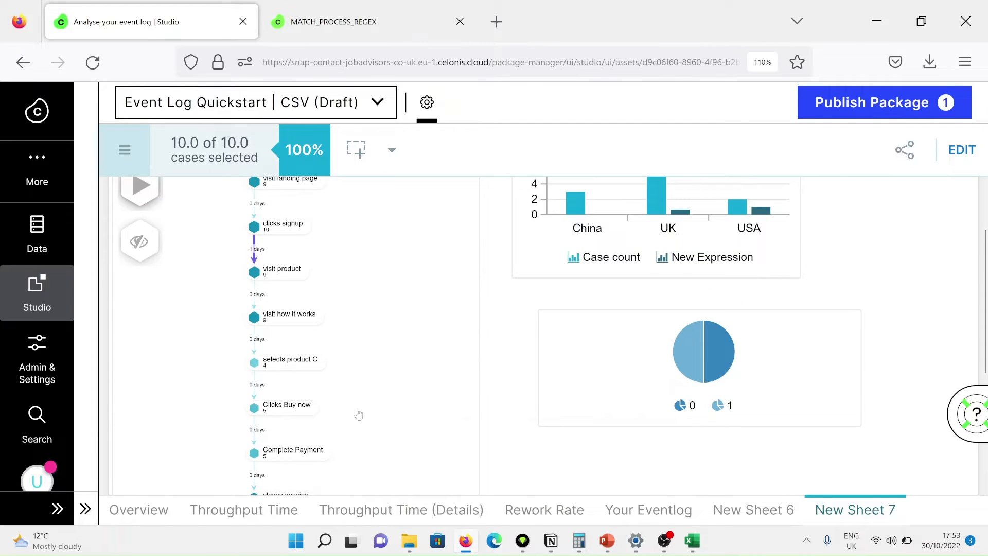
pyautogui.scroll(-3, 454, 399)
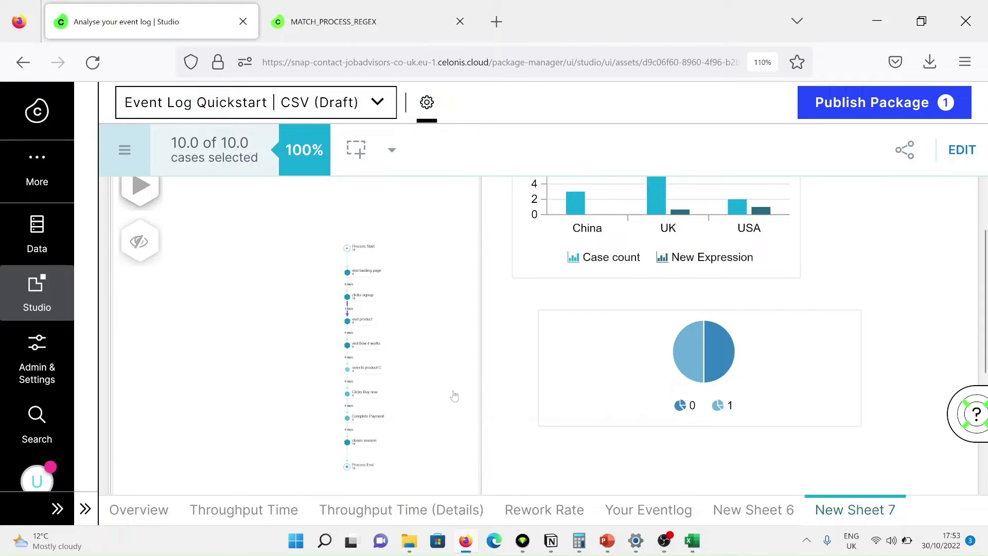
pyautogui.scroll(2, 448, 394)
pyautogui.scroll(-5, 448, 395)
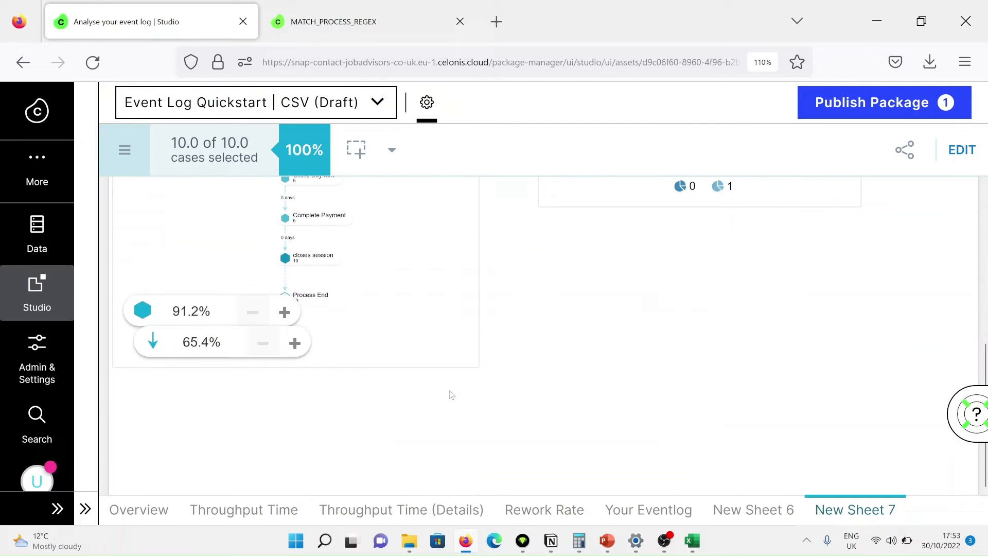
pyautogui.click(284, 312)
pyautogui.click(284, 313)
pyautogui.click(285, 312)
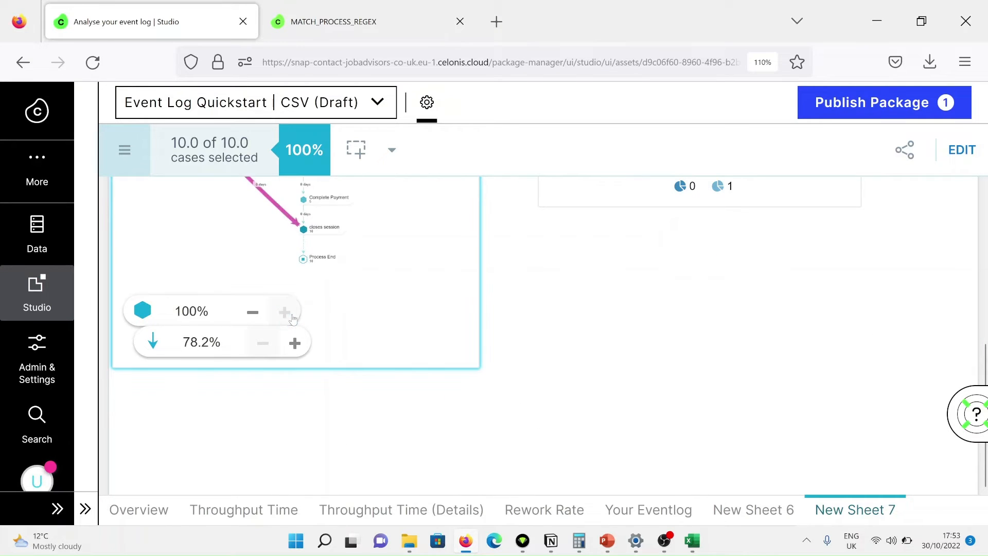
pyautogui.click(294, 344)
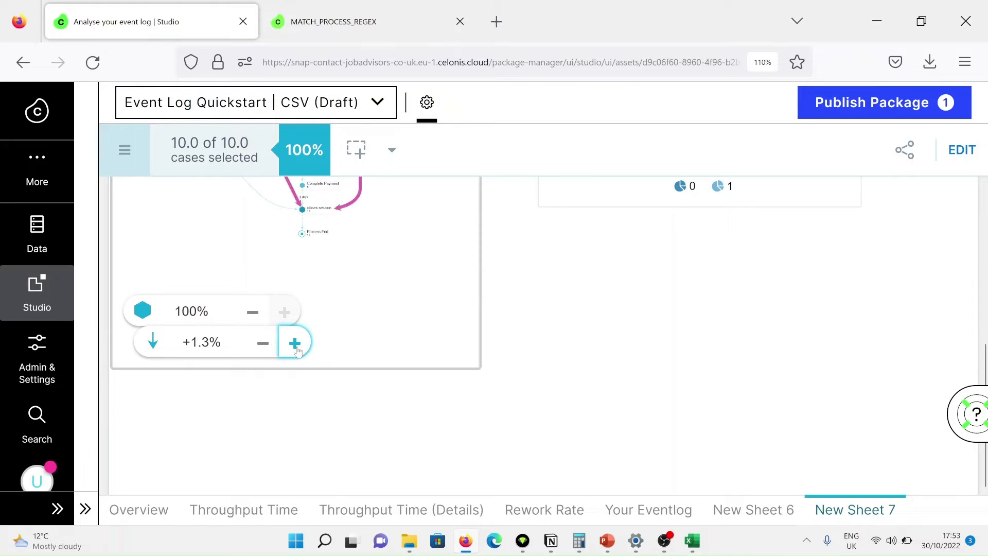
pyautogui.click(294, 343)
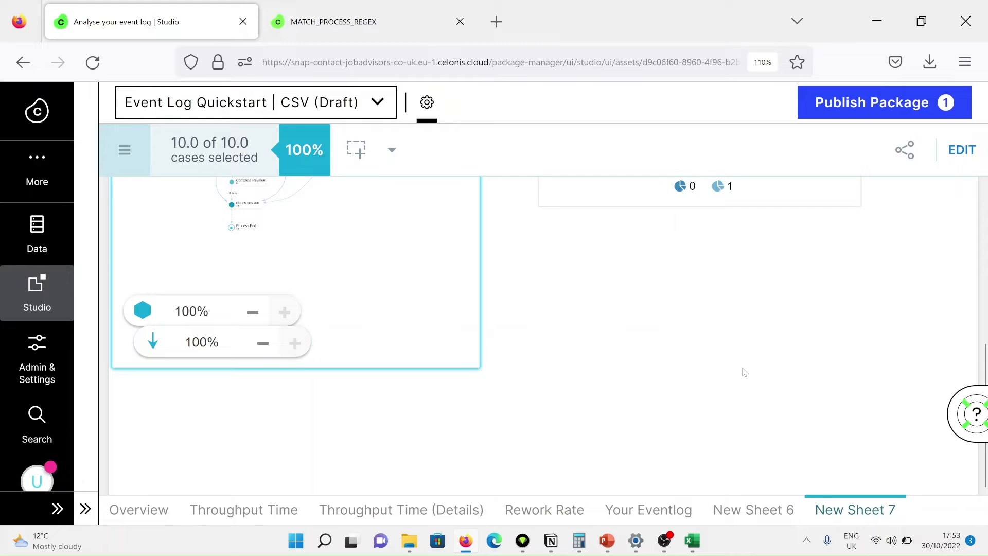
# - Examine the complete process graph on New Sheet 7, following all paths between Process Start and Process End
pyautogui.scroll(4, 796, 329)
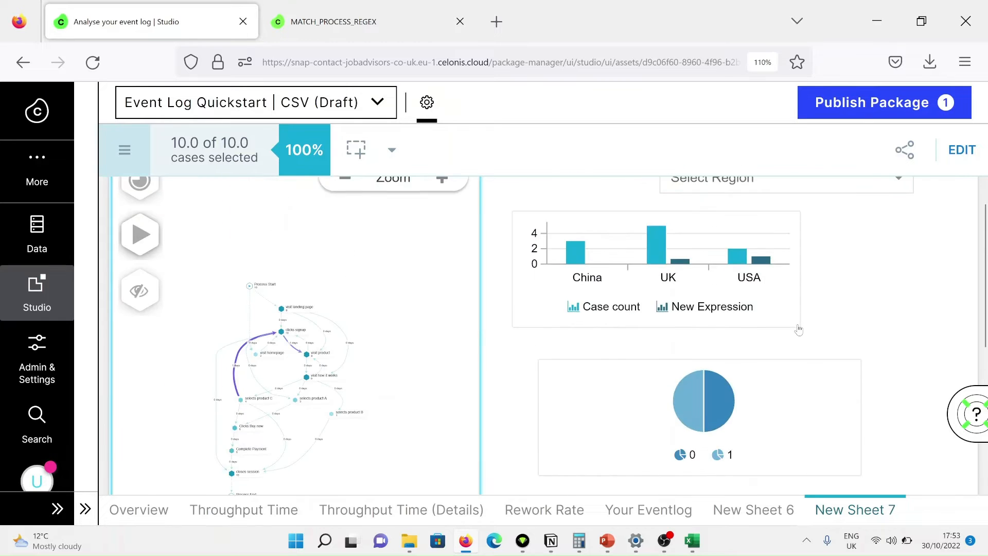
pyautogui.scroll(-1, 796, 329)
pyautogui.scroll(1, 436, 300)
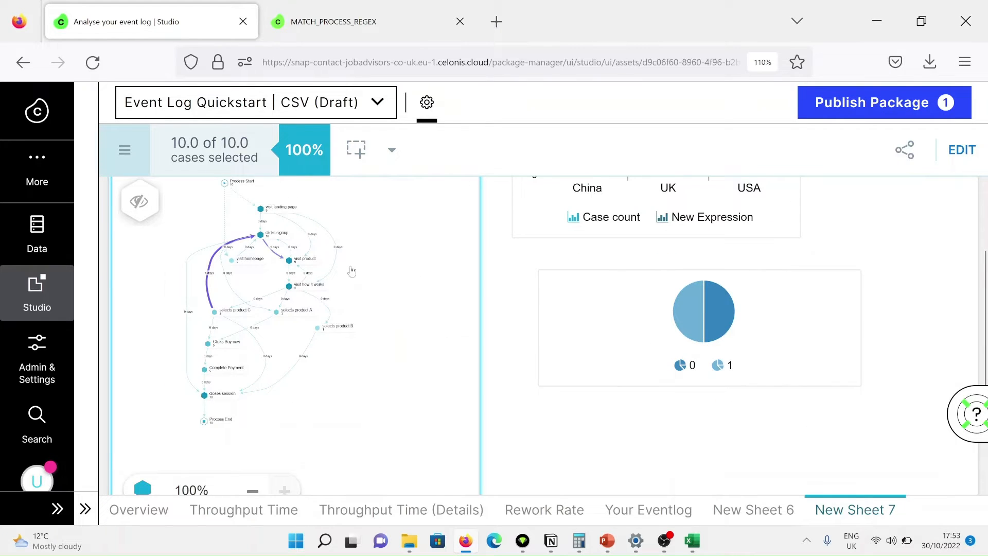
pyautogui.scroll(2, 352, 271)
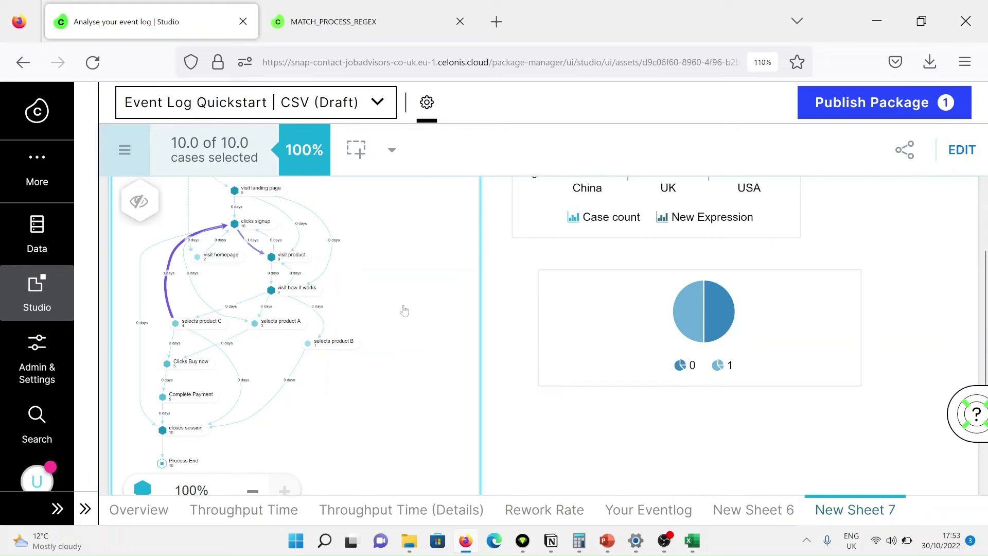
pyautogui.moveTo(204, 306); pyautogui.dragTo(273, 327)
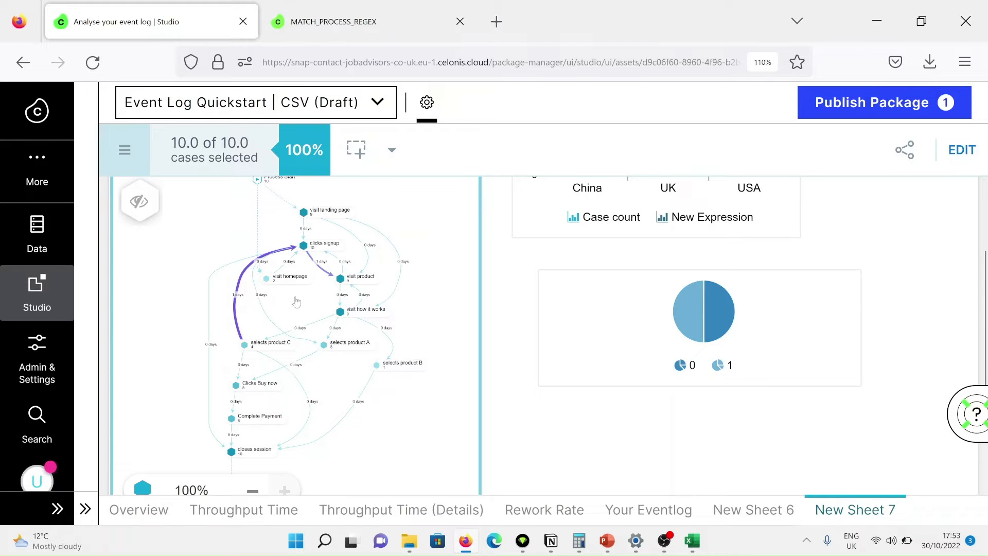
pyautogui.scroll(2, 903, 319)
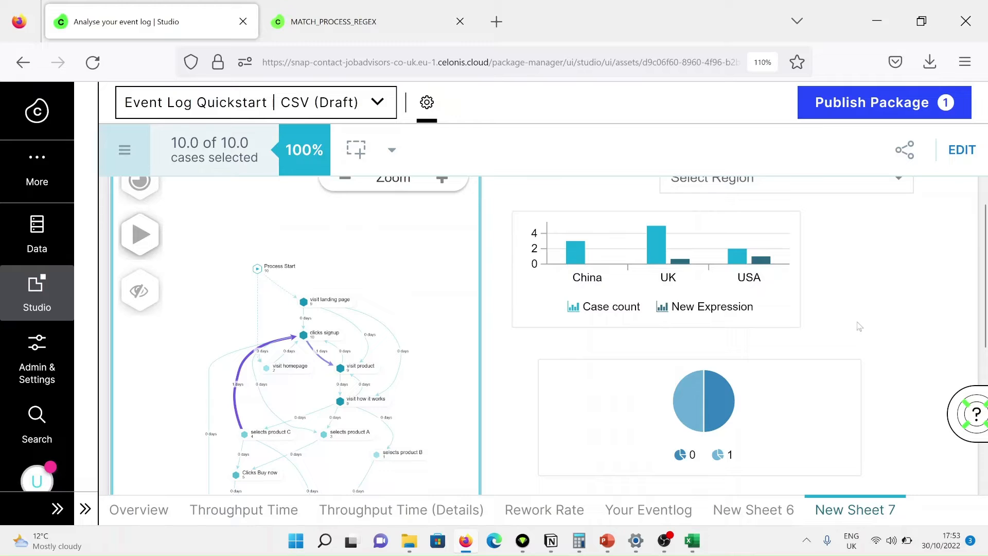
# - Examine the conversion pie chart and the case count and New Expression values for China and UK in the region chart
pyautogui.moveTo(704, 400)
pyautogui.scroll(1, 908, 304)
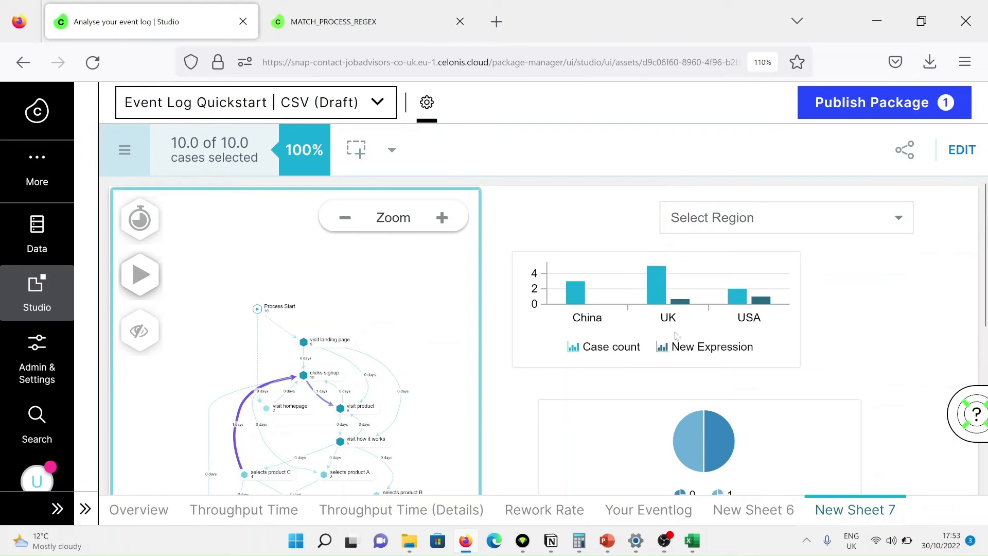
pyautogui.moveTo(577, 299)
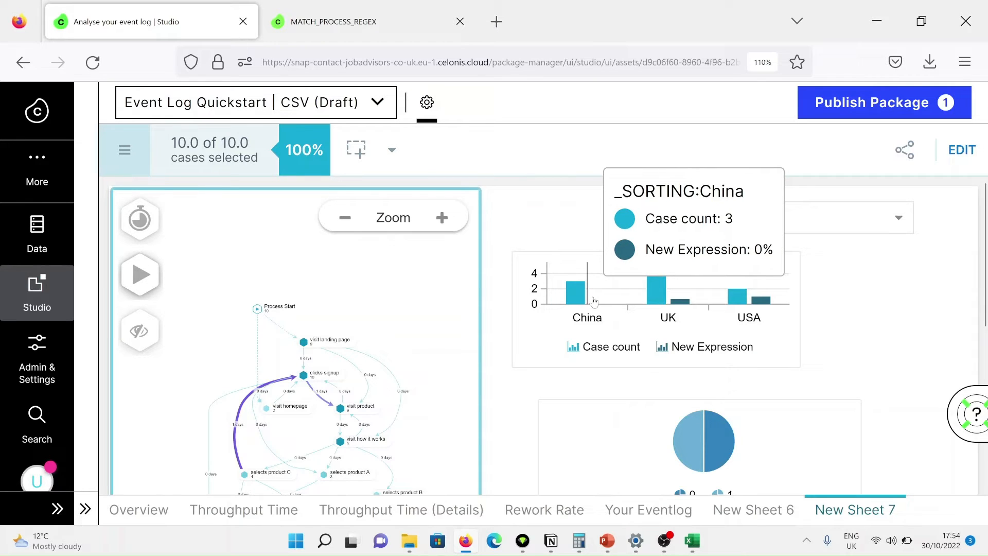
pyautogui.moveTo(661, 292)
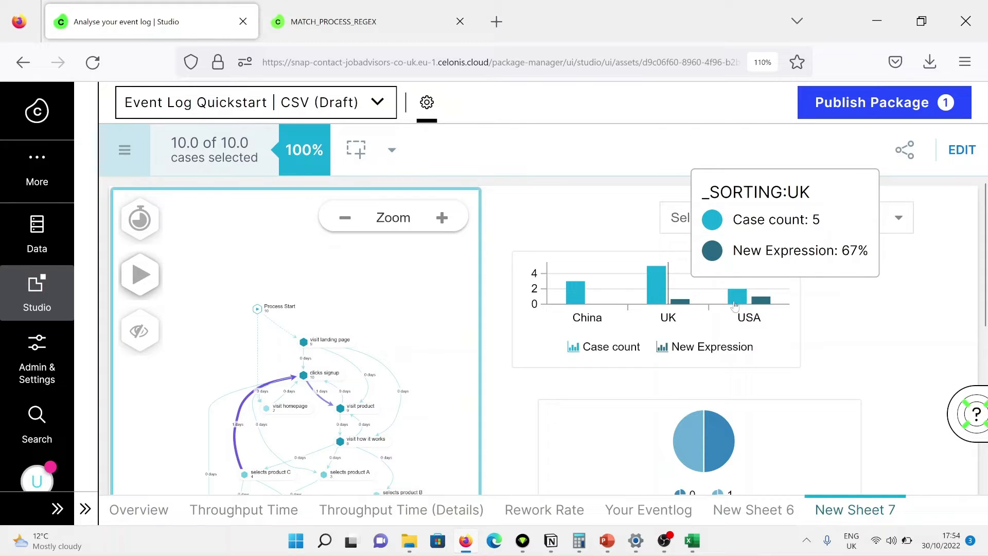
# - Check the USA bars in the region chart and filter New Sheet 7 to the USA region
pyautogui.moveTo(738, 301)
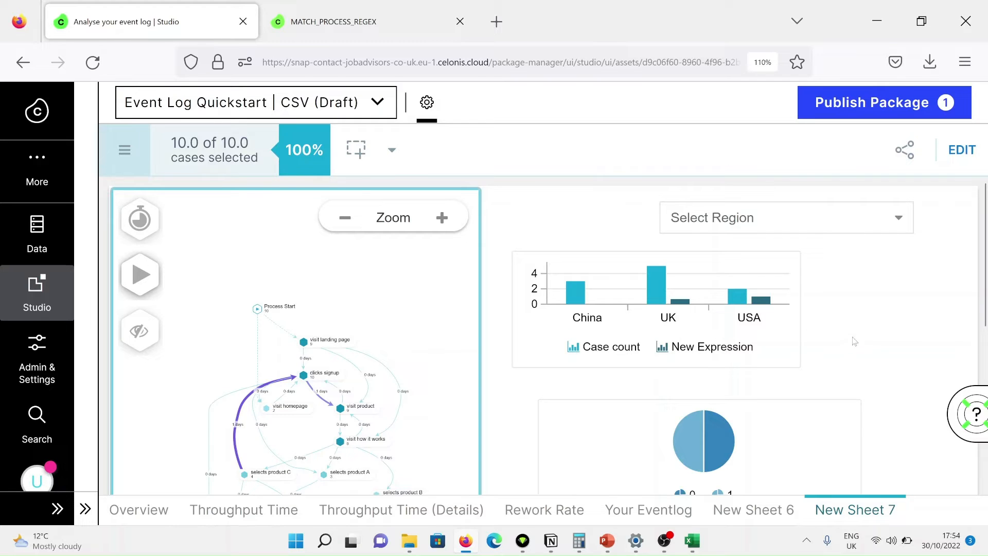
pyautogui.scroll(-3, 855, 341)
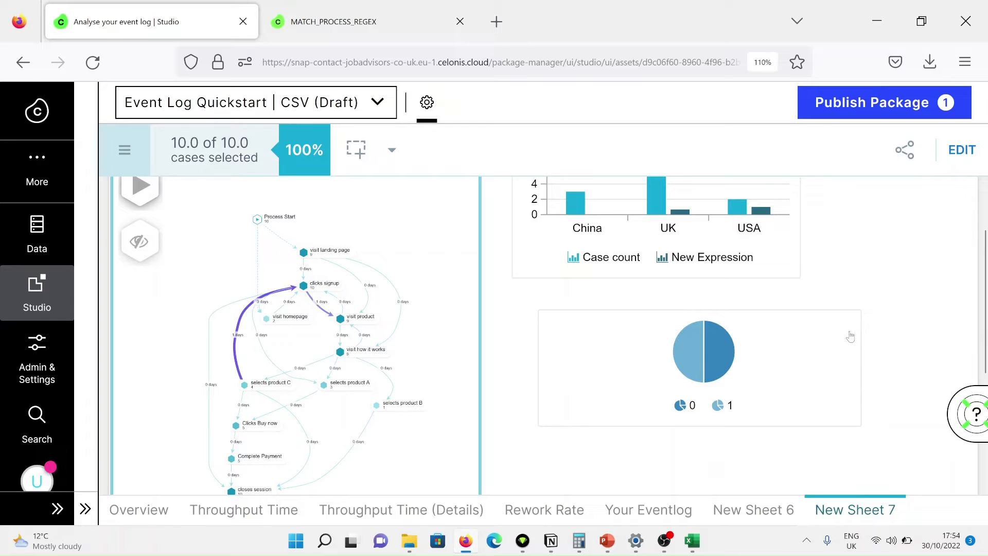
pyautogui.scroll(3, 851, 329)
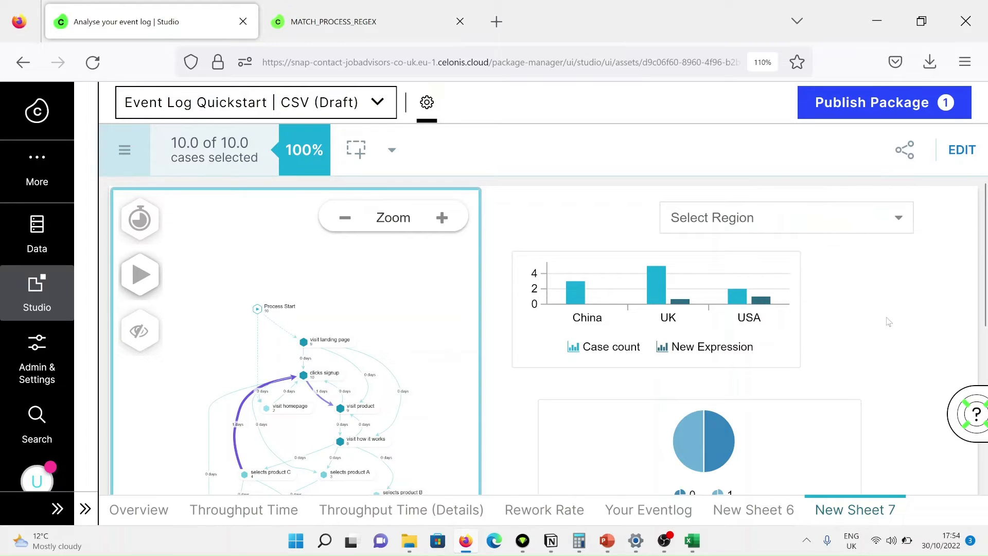
pyautogui.click(899, 222)
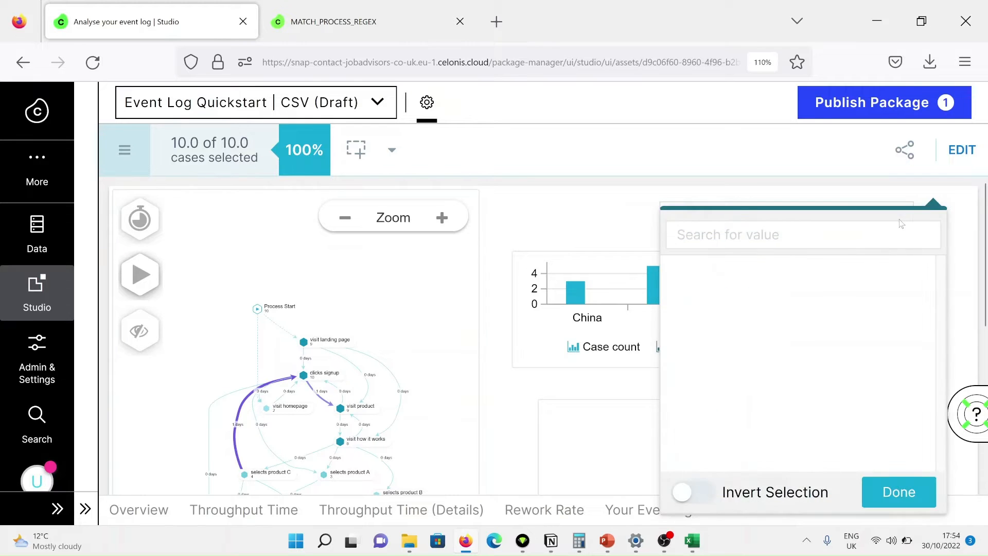
pyautogui.click(699, 353)
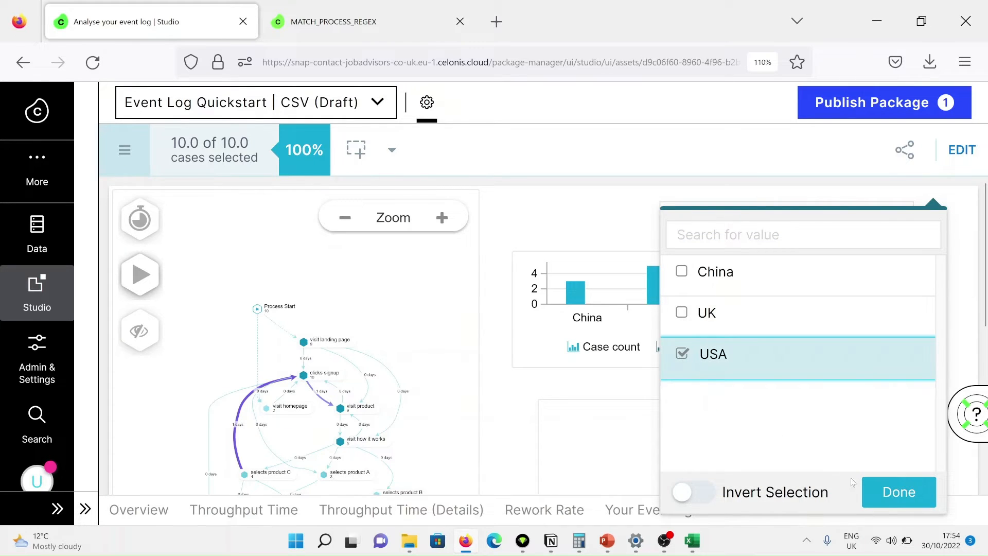
pyautogui.click(875, 493)
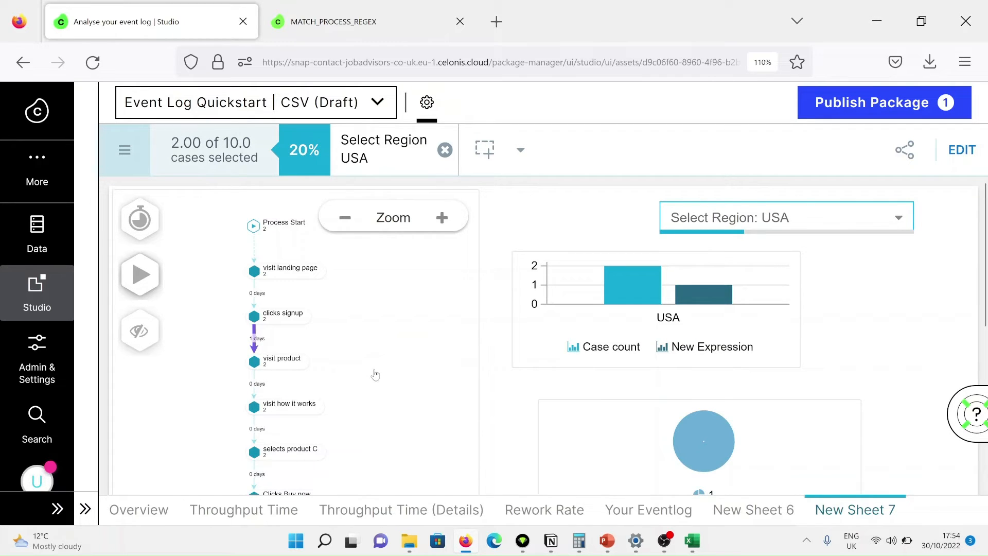
# - Examine the USA process flow from the landing page visit through product C selection and payment to session close
pyautogui.scroll(-2, 362, 332)
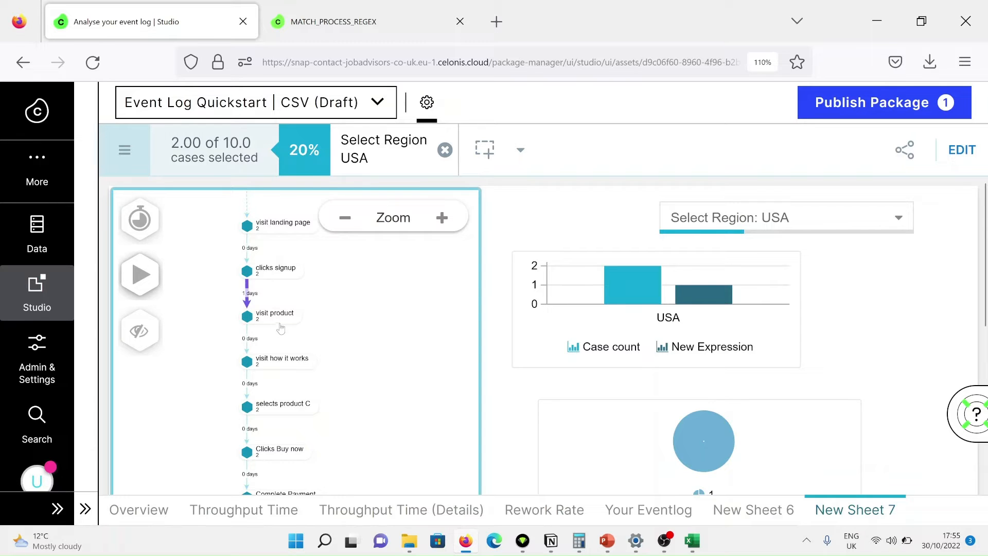
pyautogui.moveTo(313, 343); pyautogui.dragTo(304, 285)
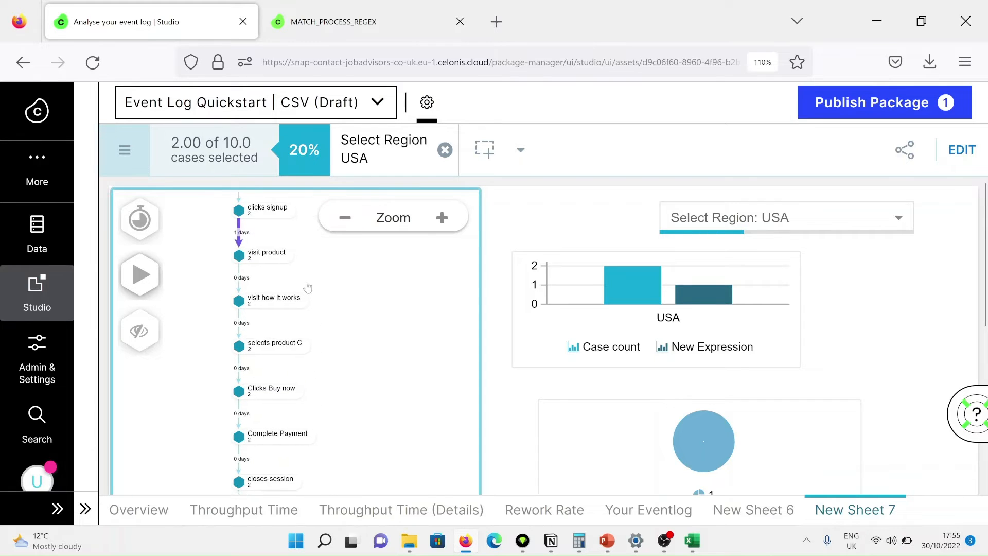
pyautogui.moveTo(320, 342); pyautogui.dragTo(318, 321)
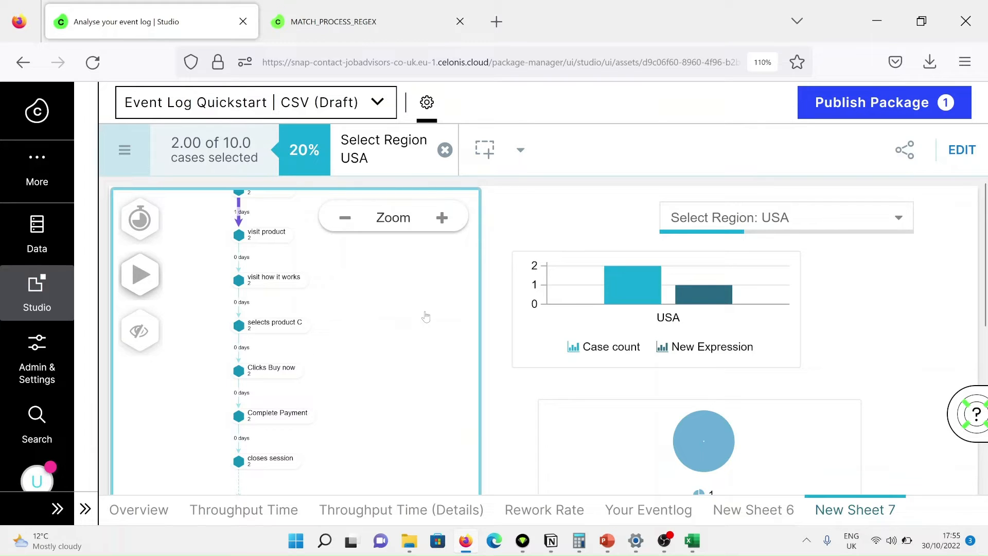
pyautogui.moveTo(549, 318)
# - Change the region filter from USA to UK
pyautogui.click(898, 222)
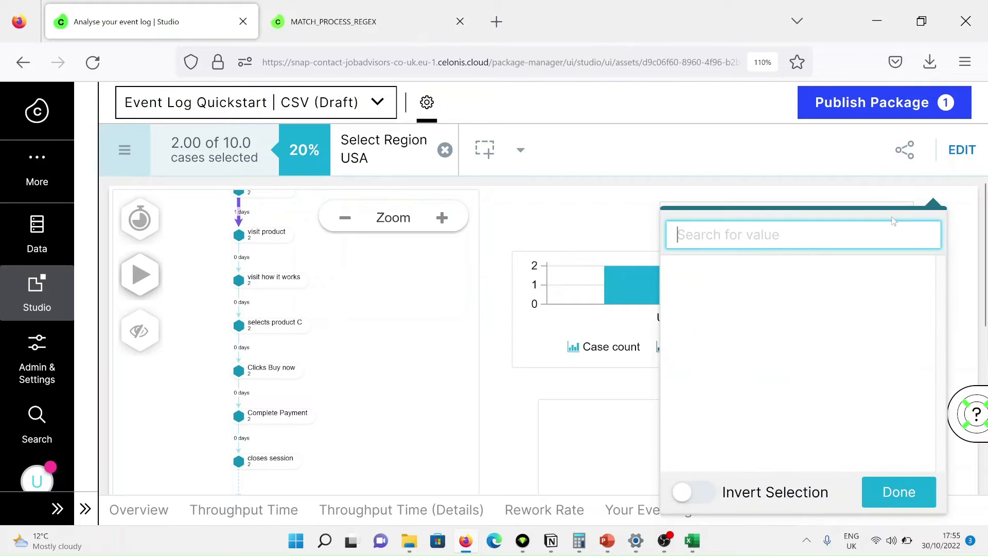
pyautogui.click(682, 355)
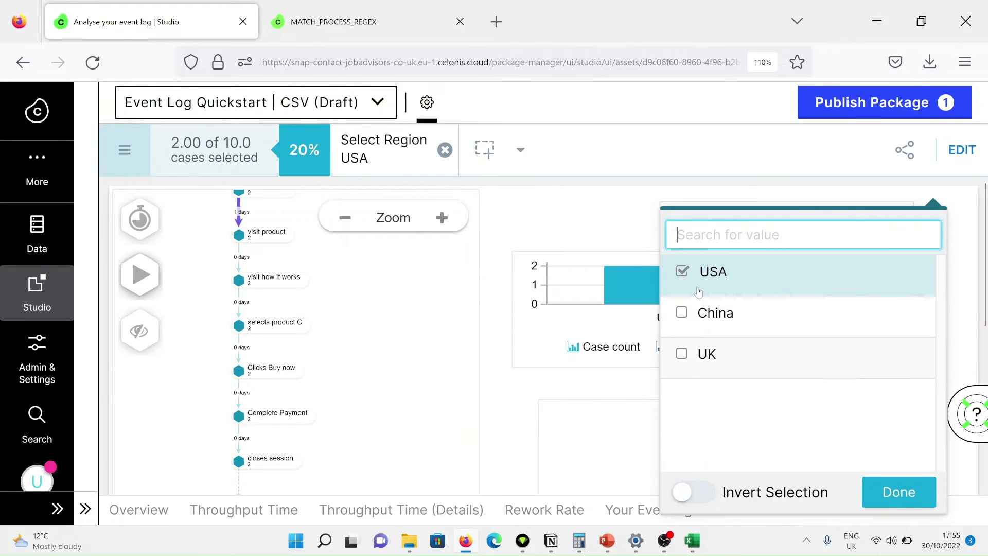
pyautogui.click(683, 273)
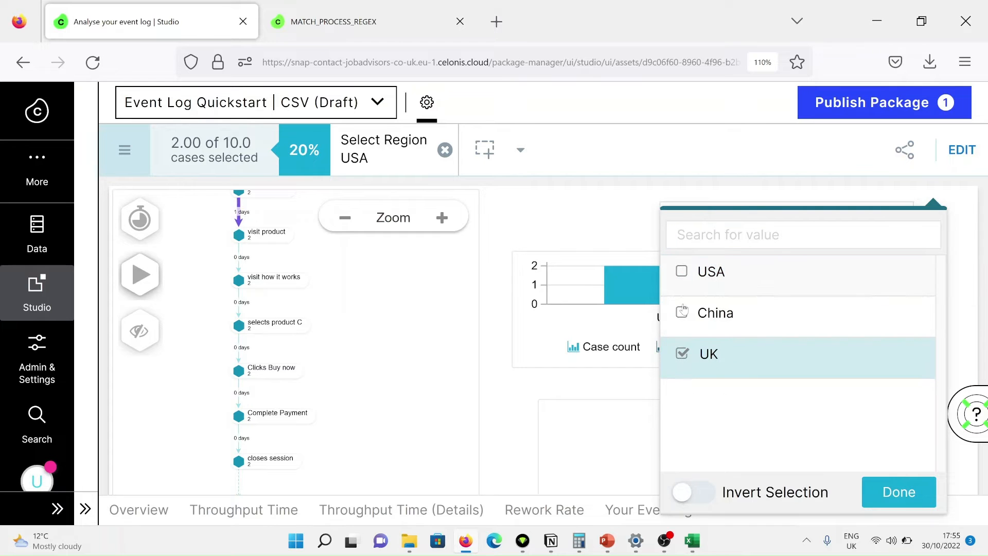
pyautogui.click(889, 493)
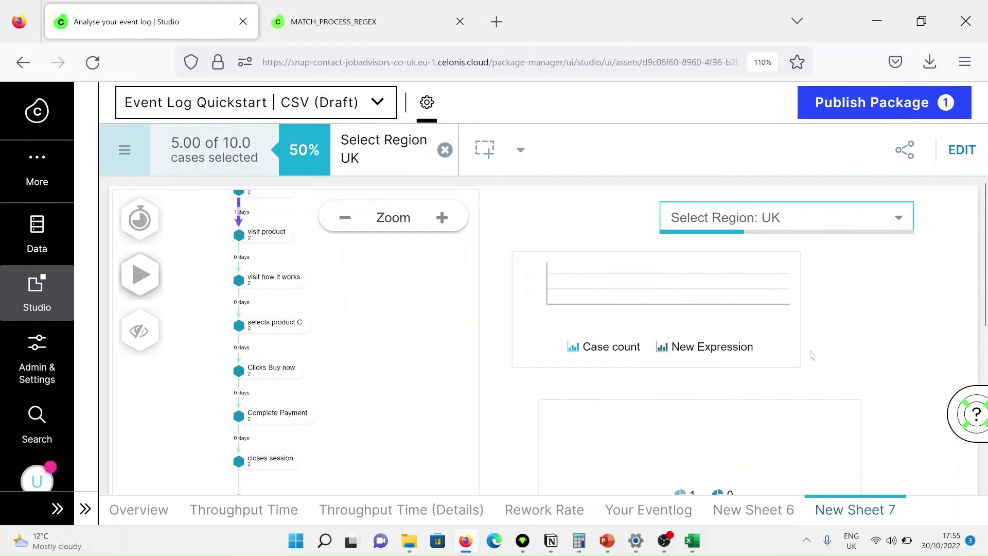
pyautogui.moveTo(688, 318)
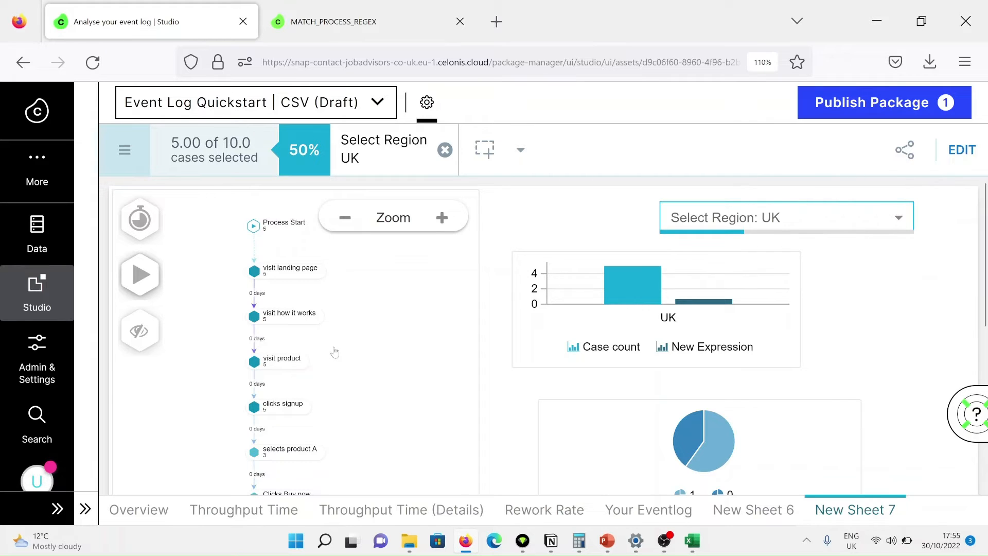
# - Examine the UK process flow down to Process End and the share of unconverted cases in the pie chart
pyautogui.scroll(-2, 355, 361)
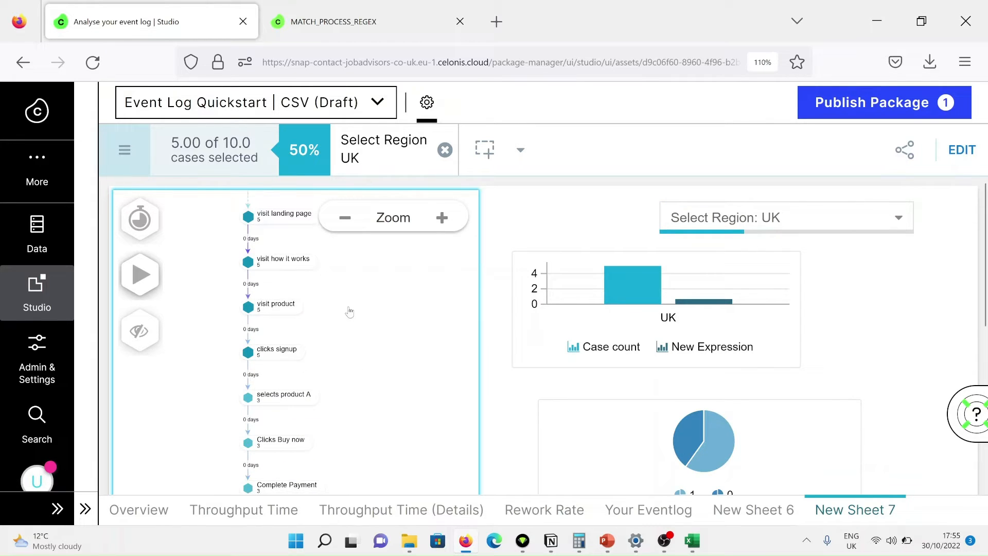
pyautogui.scroll(-3, 343, 279)
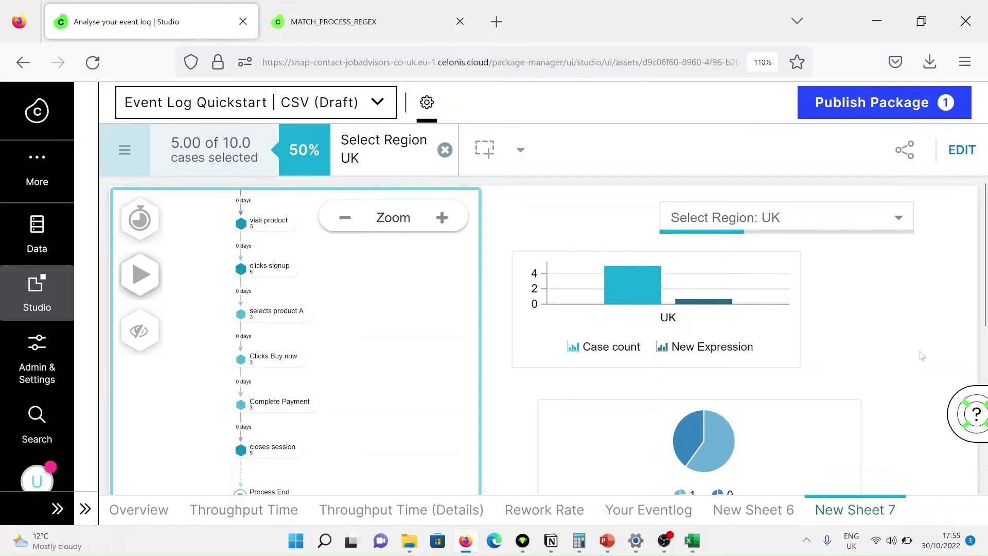
pyautogui.scroll(-4, 922, 355)
pyautogui.scroll(4, 949, 355)
pyautogui.moveTo(692, 439)
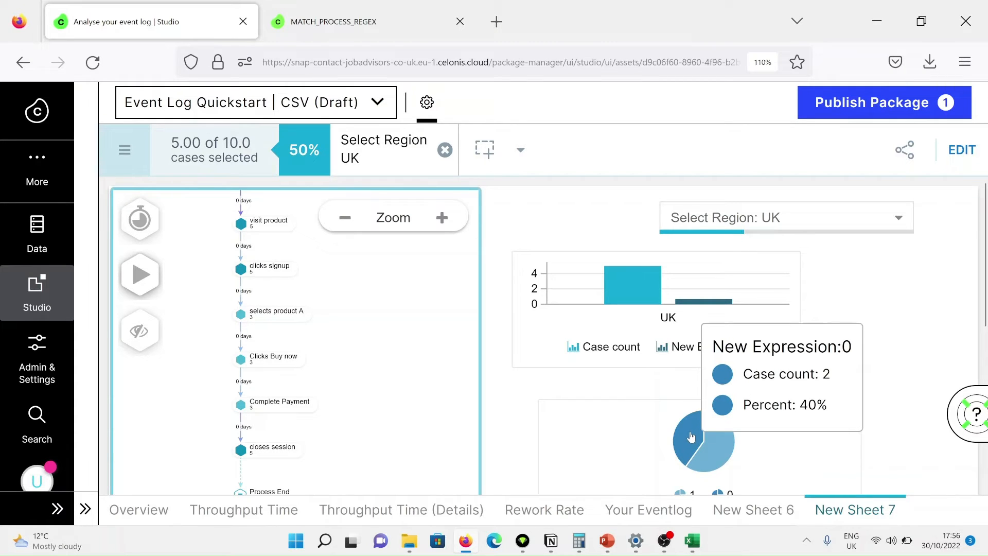
# - Keep only the UK cases with New Expression 1 and raise the process explorer's connections to 100%
pyautogui.click(722, 450)
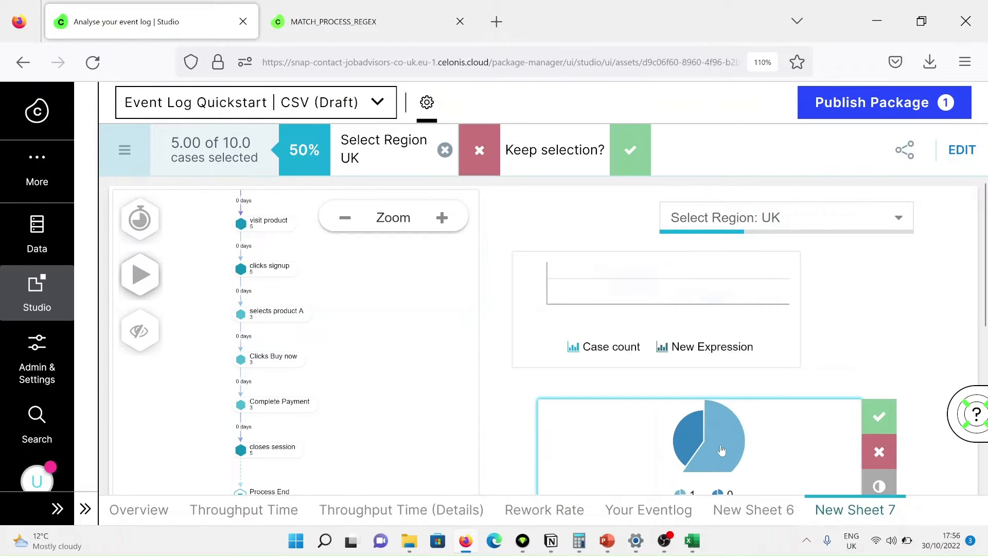
pyautogui.click(633, 163)
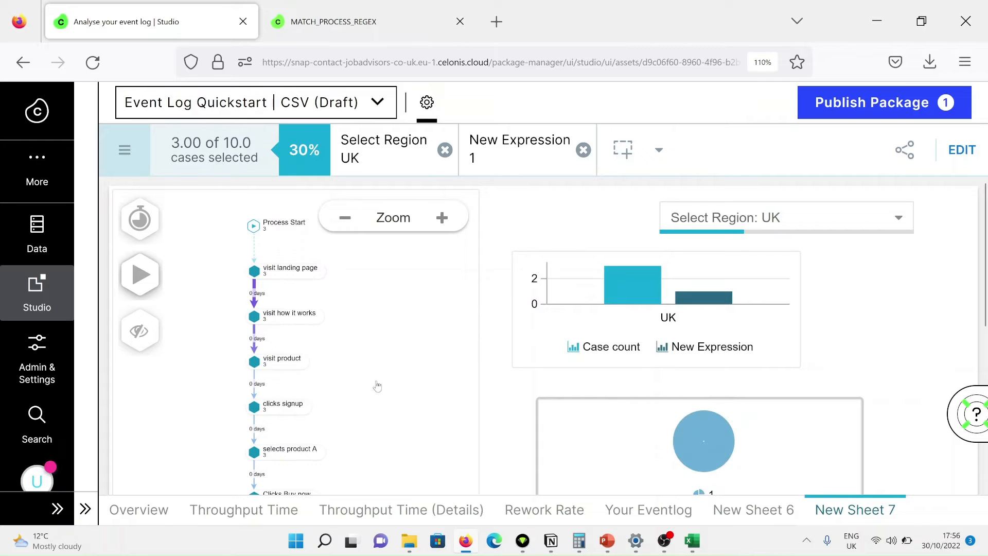
pyautogui.scroll(-3, 374, 371)
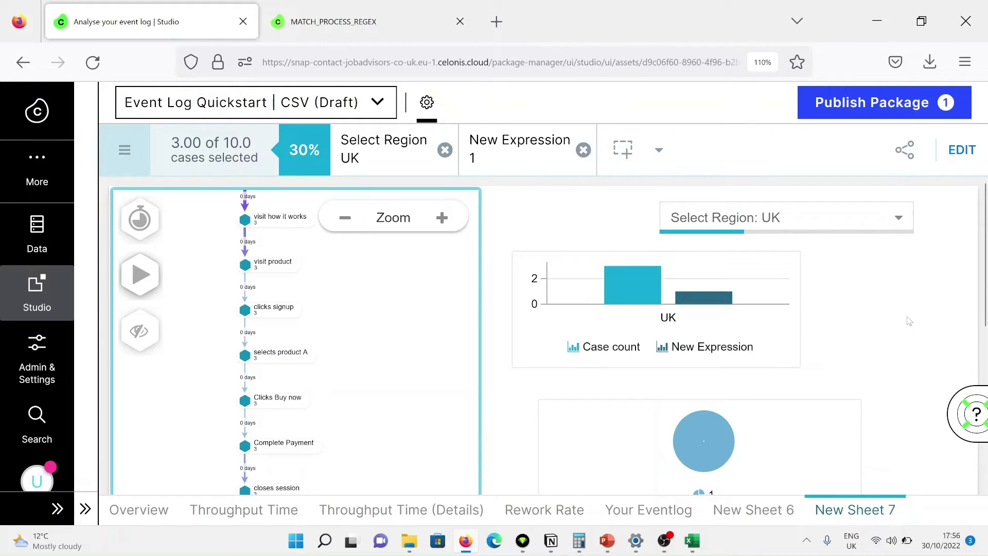
pyautogui.scroll(-4, 942, 329)
pyautogui.scroll(-2, 943, 328)
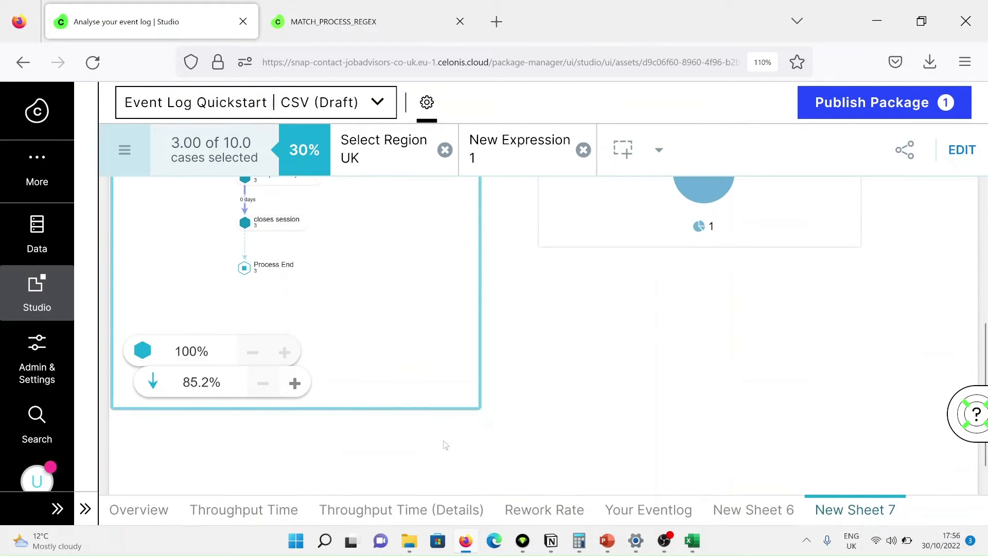
pyautogui.click(295, 383)
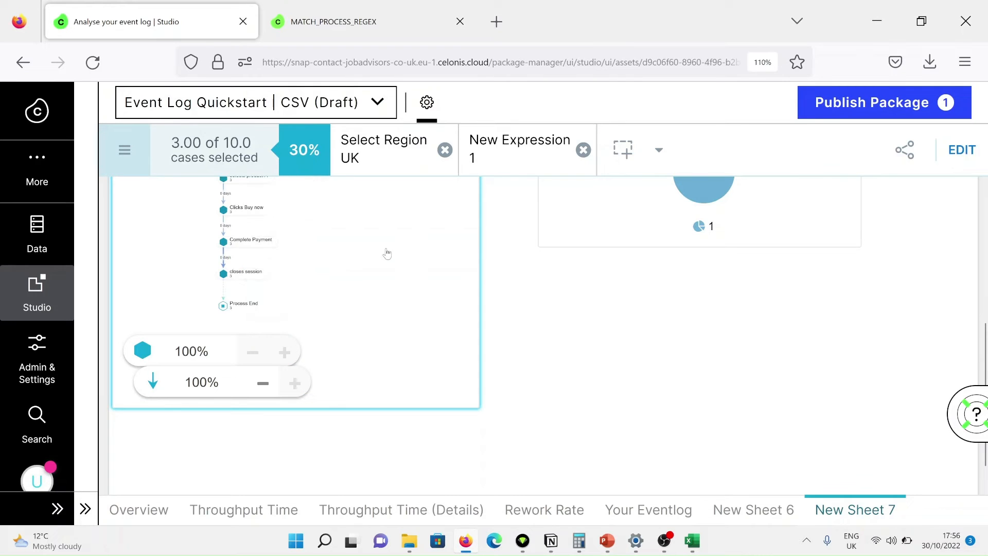
pyautogui.scroll(4, 844, 365)
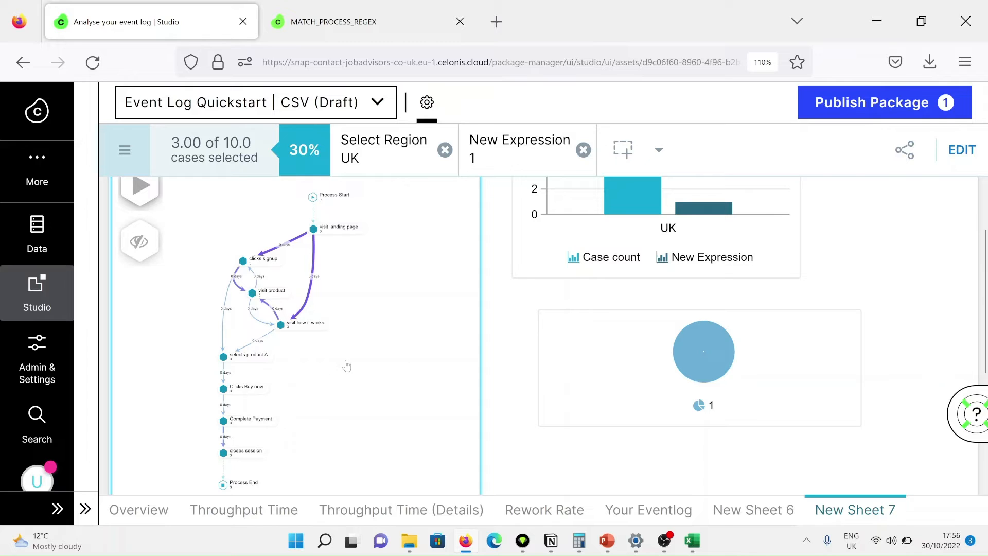
# - Replace the New Expression 1 filter with New Expression 0 and raise the process explorer's activities to 100%
pyautogui.click(583, 150)
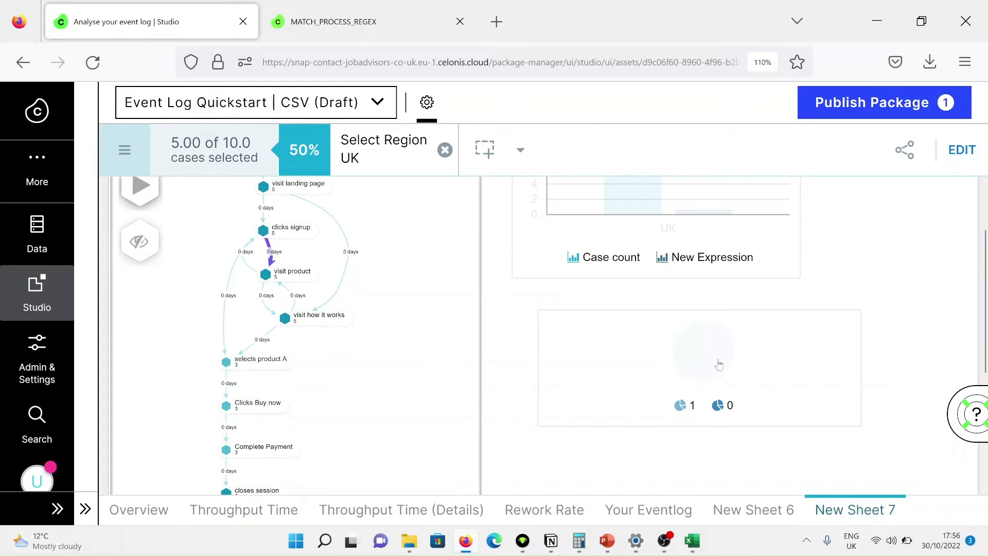
pyautogui.click(693, 351)
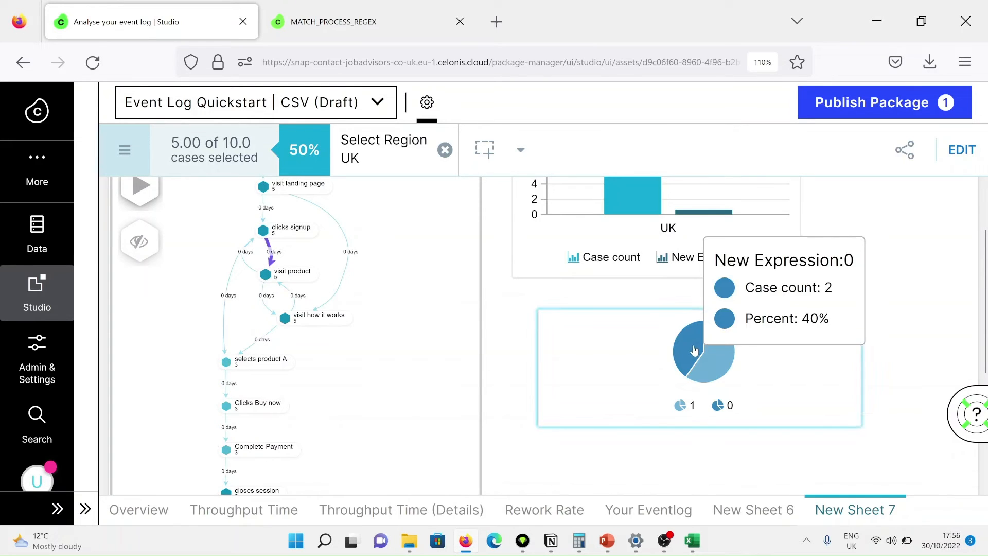
pyautogui.click(882, 325)
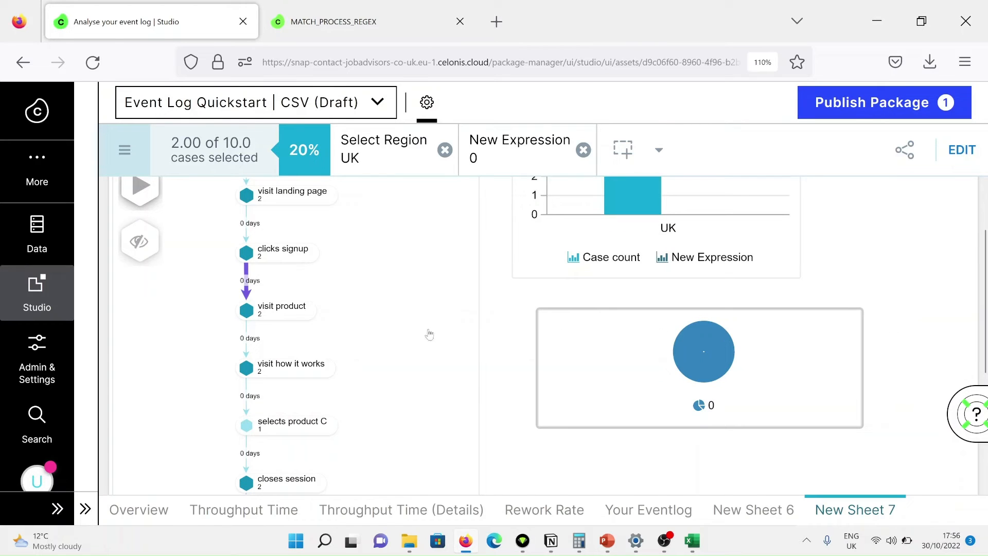
pyautogui.scroll(-3, 790, 365)
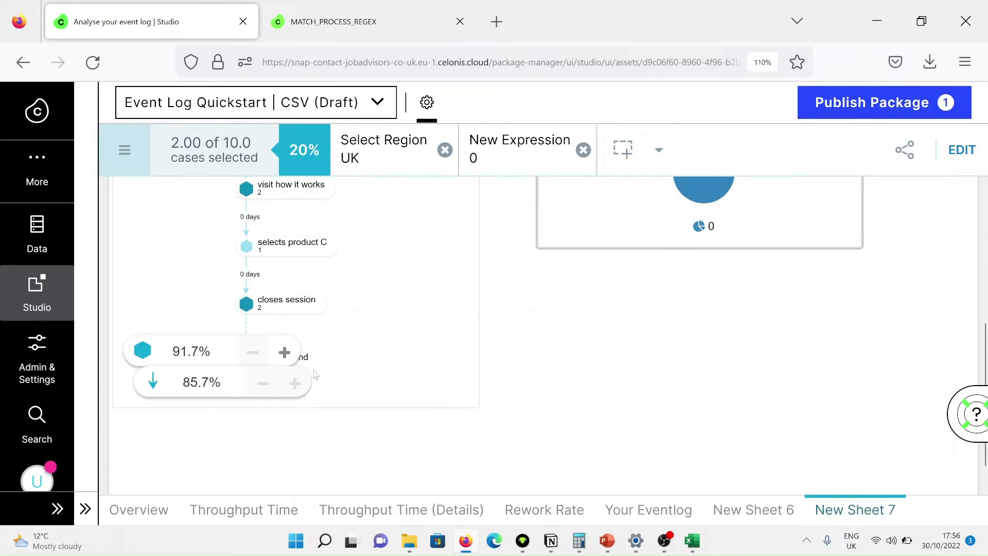
pyautogui.click(285, 353)
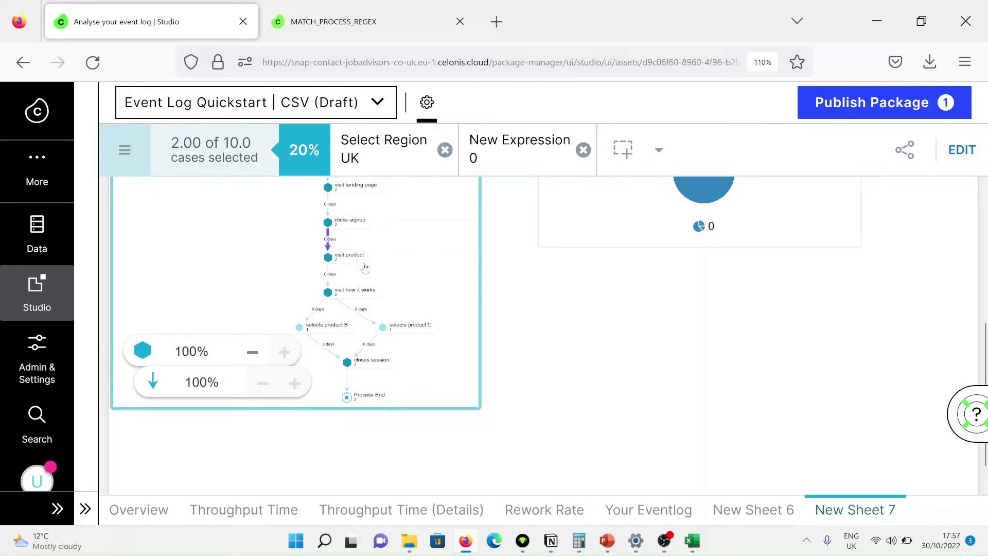
# - Follow the unconverted UK cases' paths through selects product B and selects product C to Process End
pyautogui.scroll(-2, 399, 278)
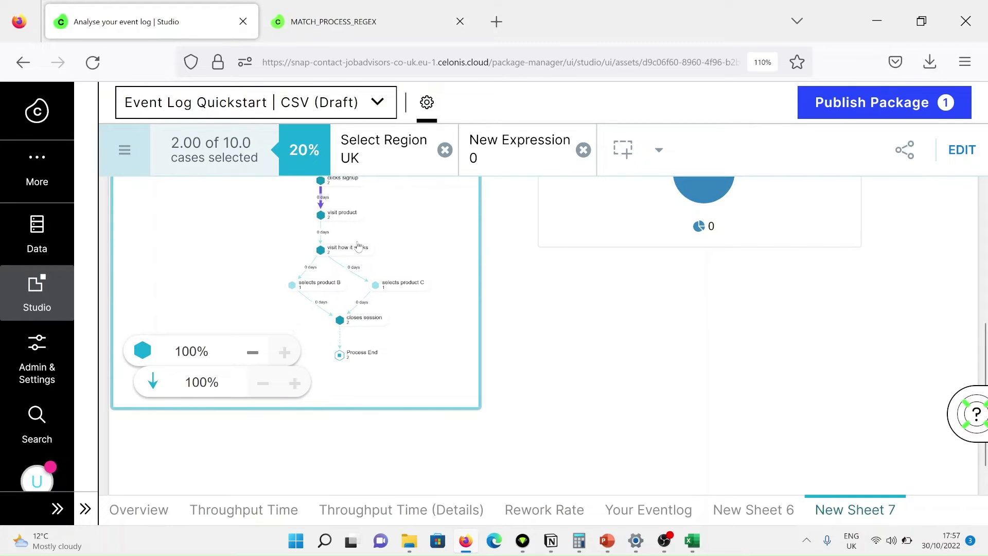
pyautogui.scroll(-1, 422, 308)
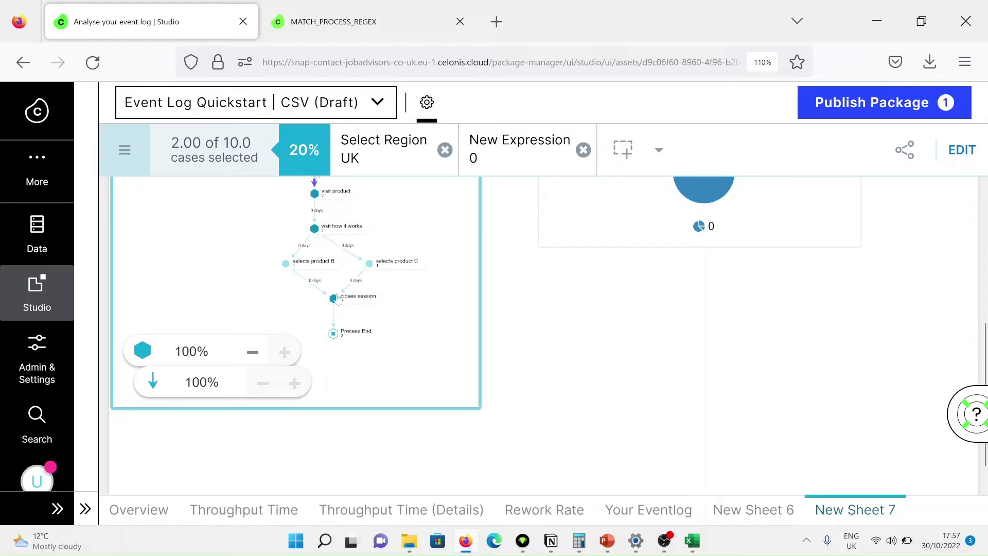
pyautogui.moveTo(402, 224); pyautogui.dragTo(369, 262)
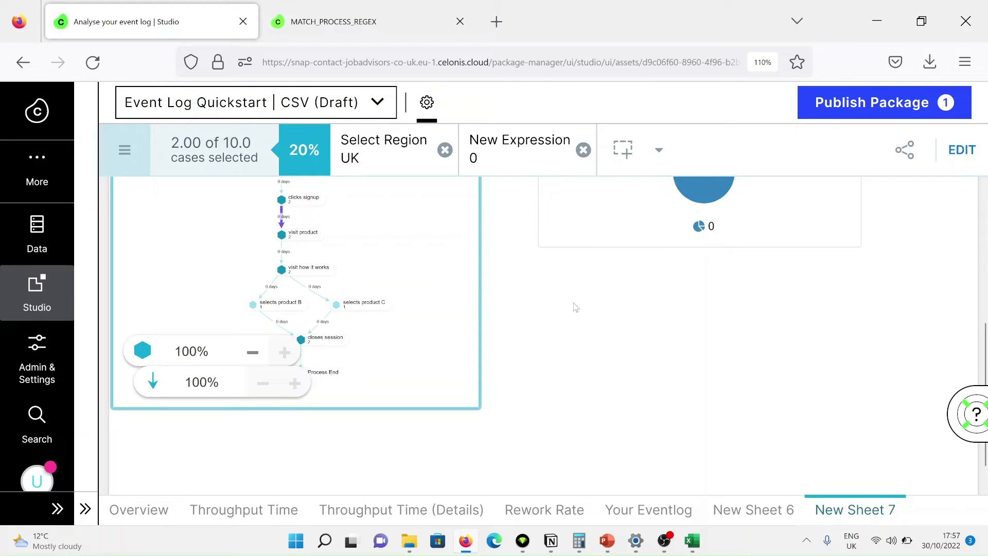
# - Clear the New Expression 0 and UK filters and filter the analysis to the China region
pyautogui.scroll(5, 906, 311)
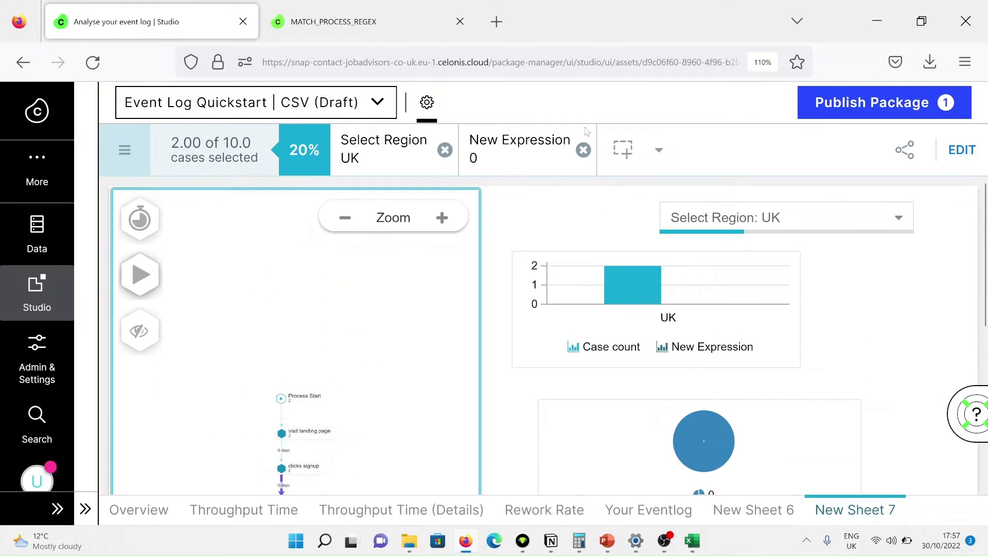
pyautogui.click(584, 150)
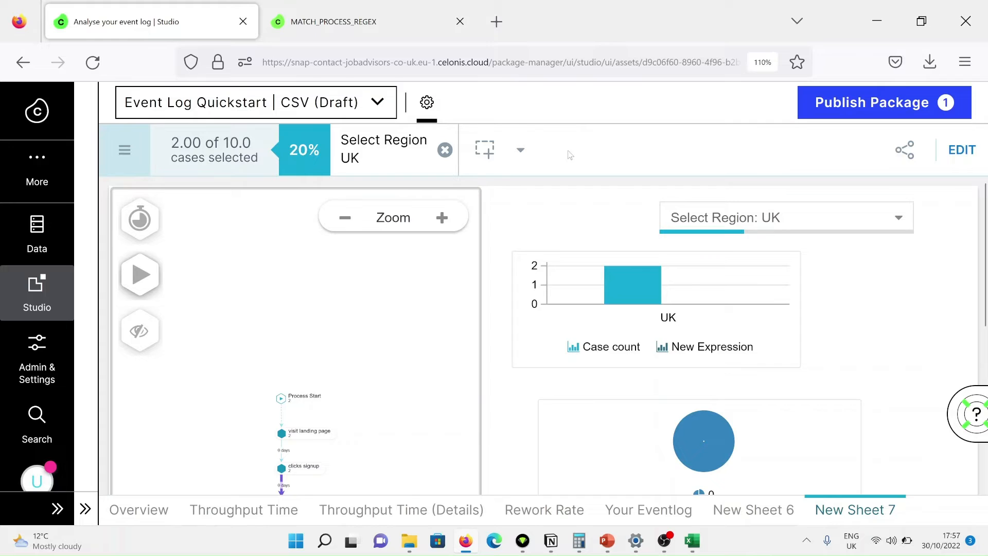
pyautogui.click(444, 150)
pyautogui.click(772, 221)
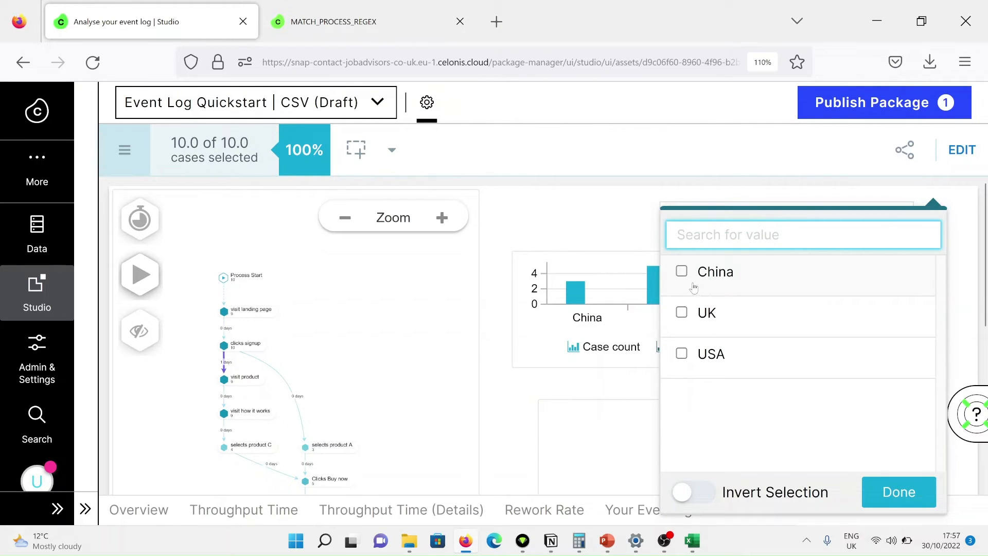
pyautogui.click(681, 273)
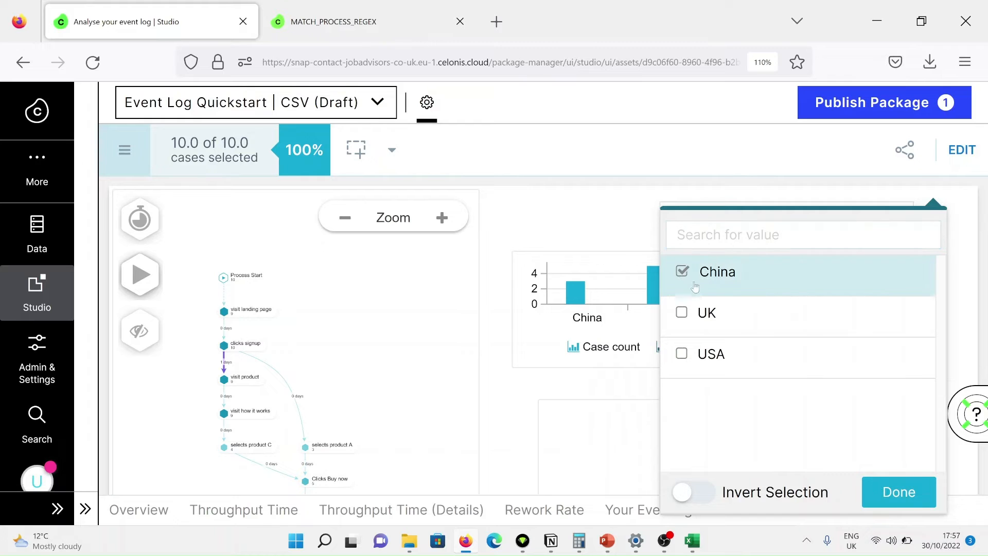
pyautogui.click(899, 493)
pyautogui.moveTo(647, 294)
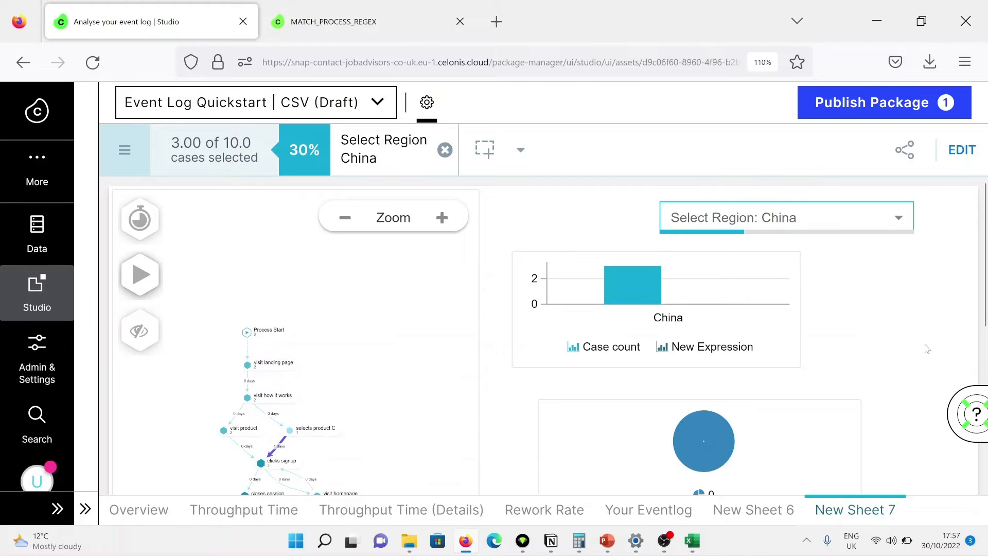
# - Raise the process explorer's connections to 89.5% and examine the China cases' flow around clicks signup, visit homepage and closes session
pyautogui.scroll(-3, 926, 348)
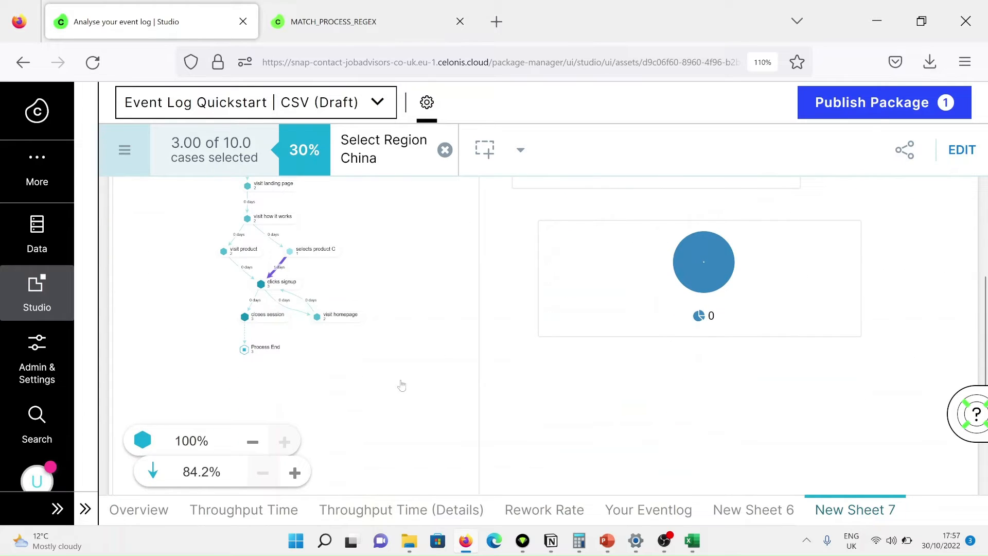
pyautogui.click(294, 474)
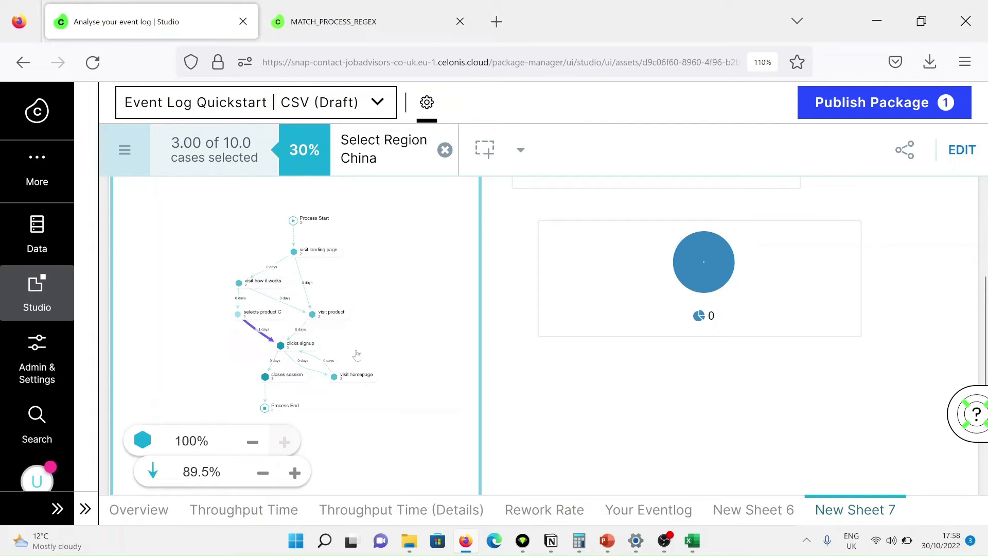
pyautogui.scroll(-3, 350, 352)
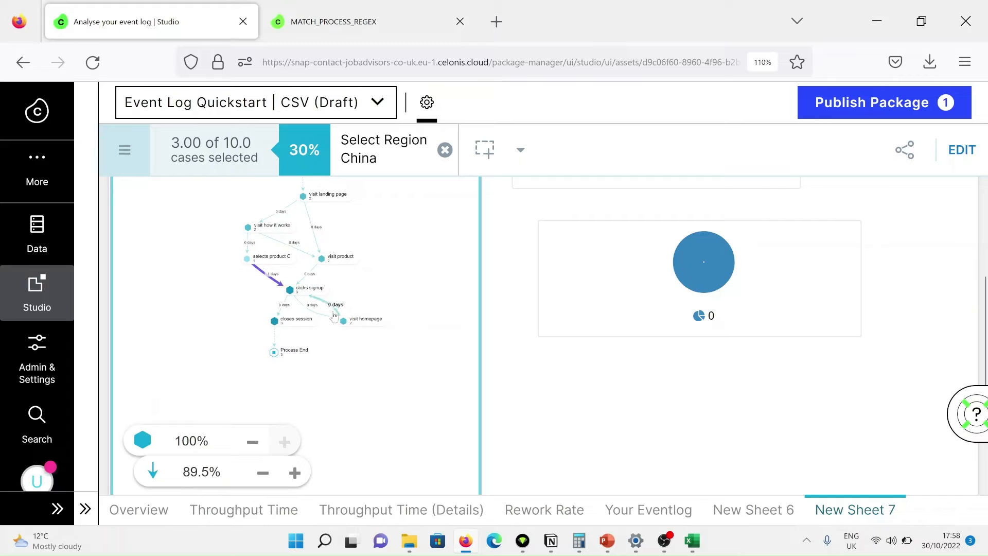
pyautogui.scroll(3, 329, 340)
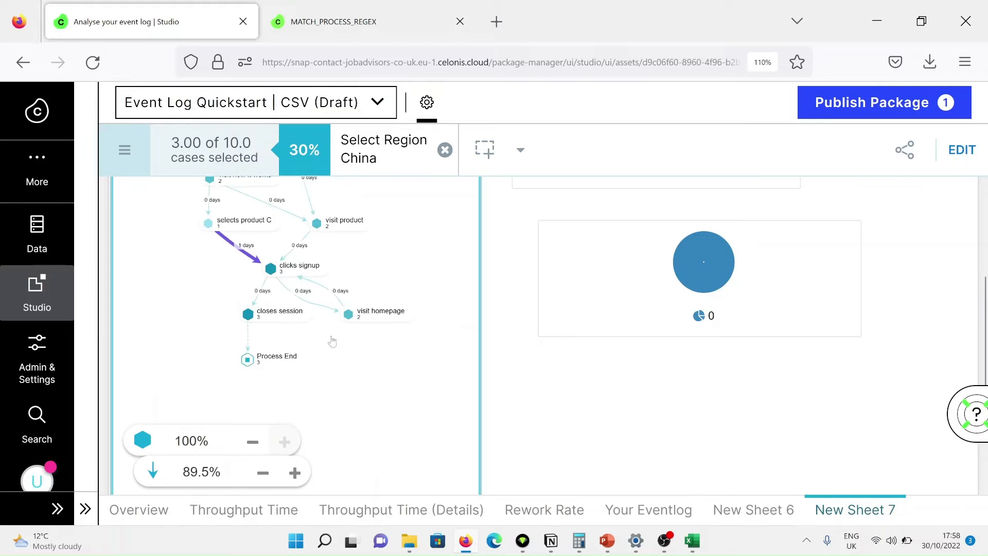
pyautogui.scroll(3, 331, 341)
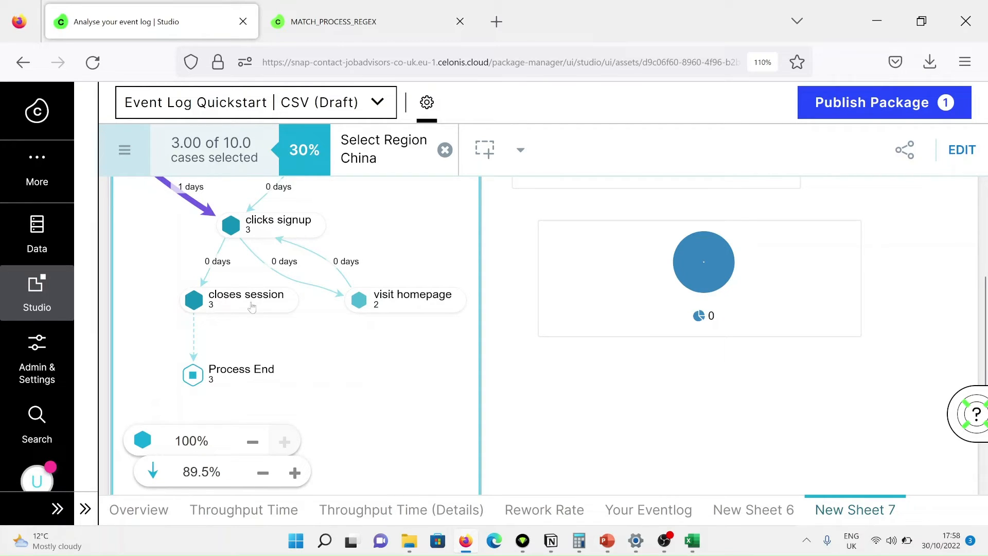
pyautogui.moveTo(308, 334); pyautogui.dragTo(353, 391)
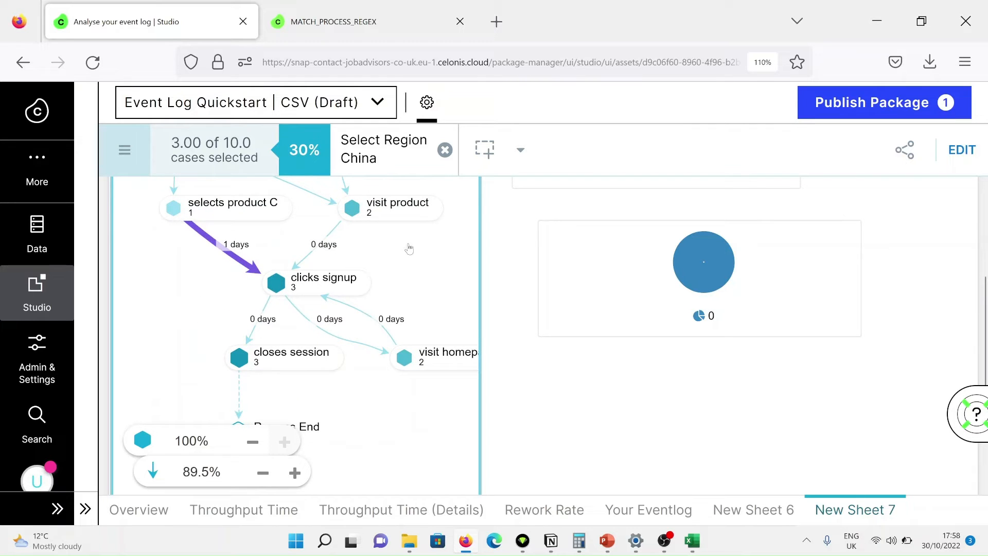
pyautogui.moveTo(410, 249); pyautogui.dragTo(431, 356)
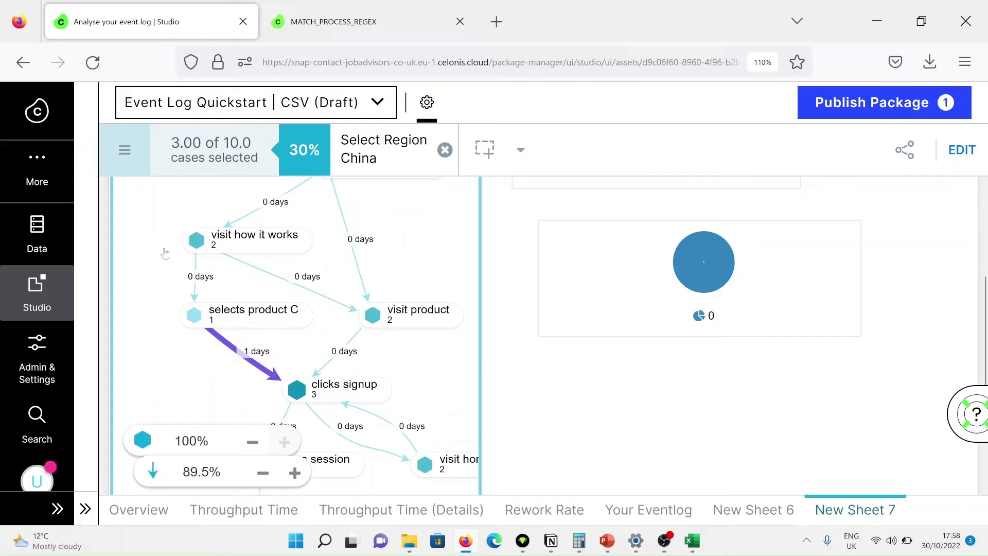
# - Switch the process explorer's measure to Case Frequency for the China cases
pyautogui.click(122, 165)
pyautogui.scroll(3, 889, 311)
pyautogui.click(955, 285)
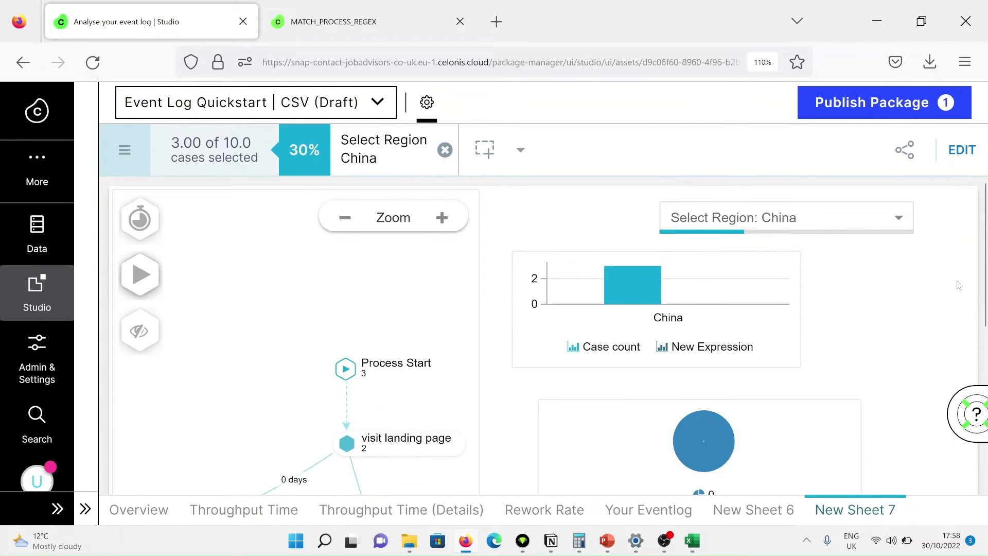
pyautogui.click(140, 225)
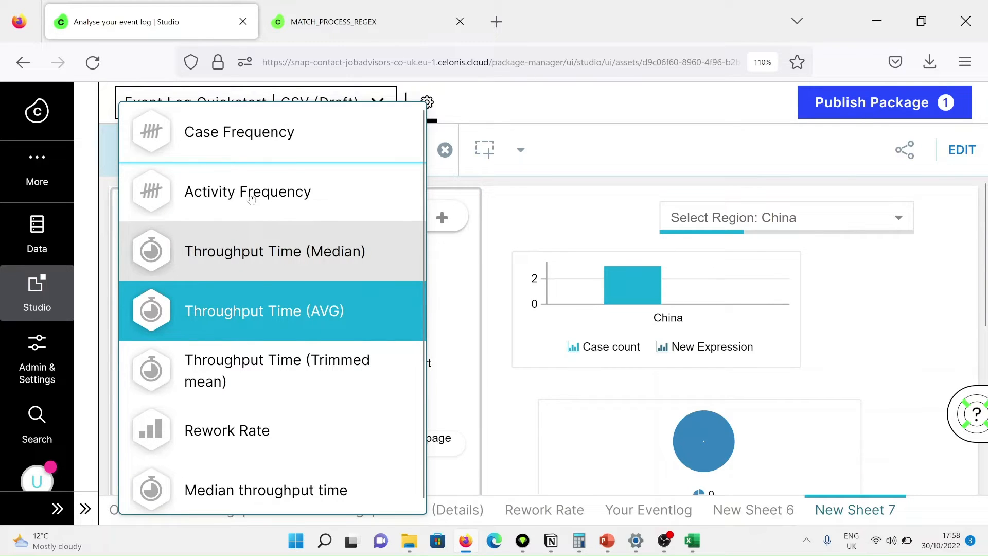
pyautogui.click(251, 150)
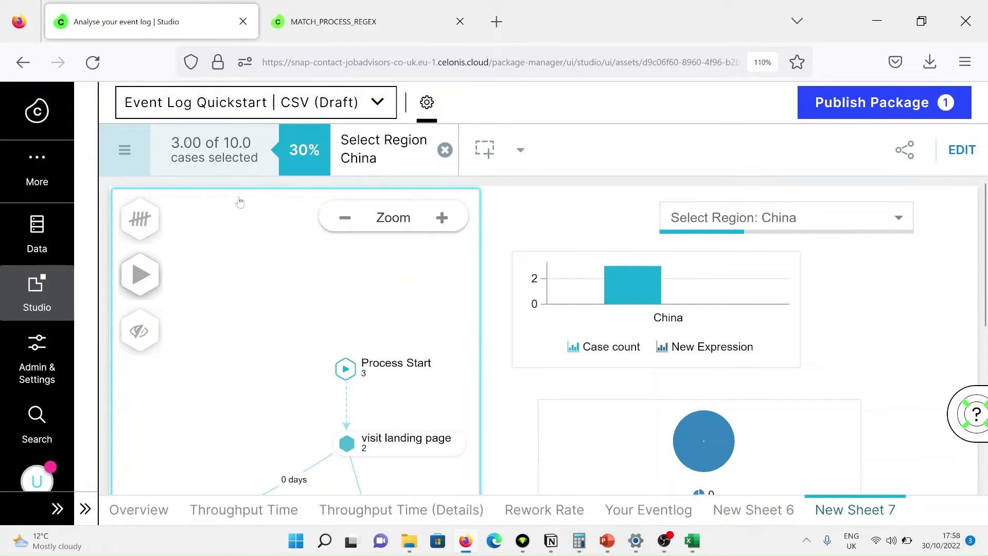
# - Follow the China cases' path frequencies from visit landing page through clicks signup and visit homepage to Process End
pyautogui.moveTo(280, 406); pyautogui.dragTo(265, 200)
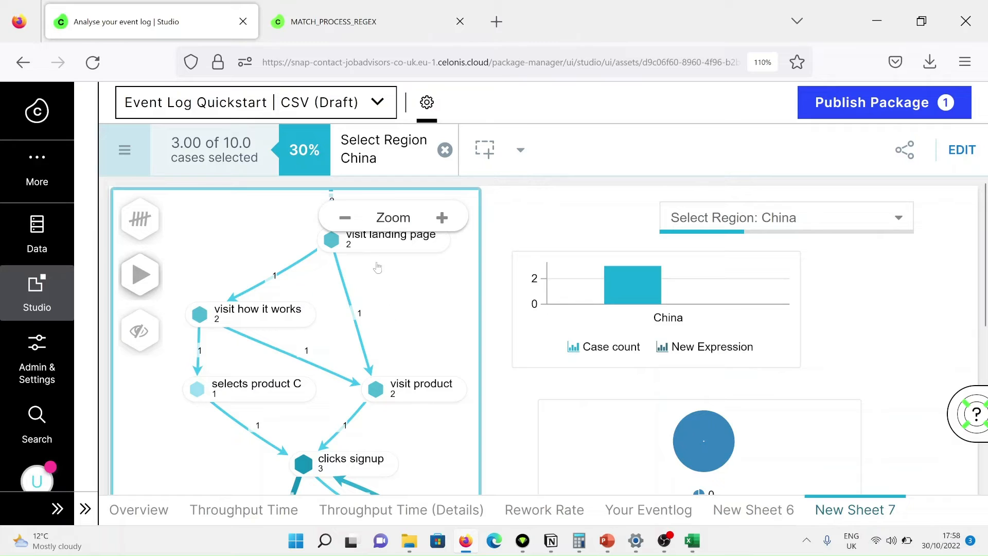
pyautogui.moveTo(324, 413); pyautogui.dragTo(296, 221)
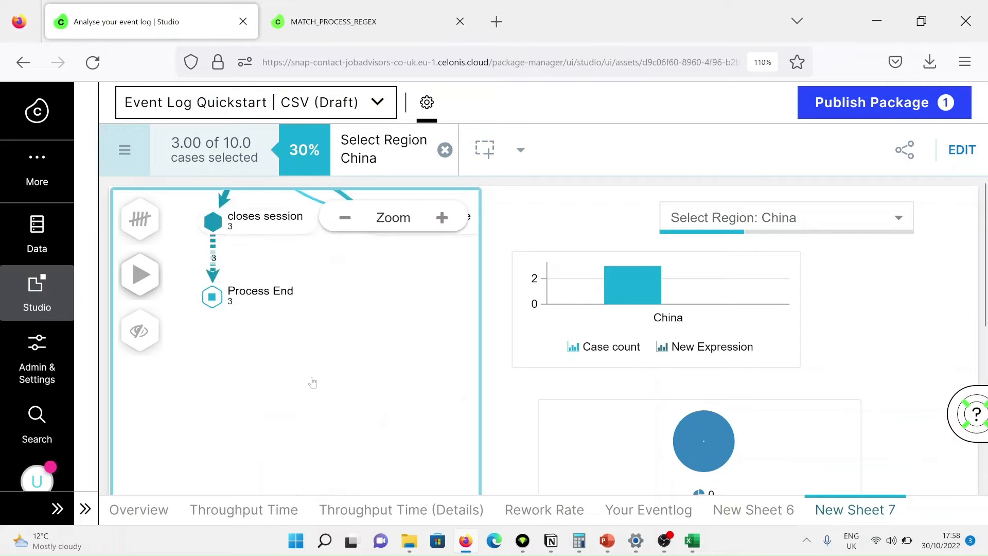
pyautogui.moveTo(330, 399); pyautogui.dragTo(368, 534)
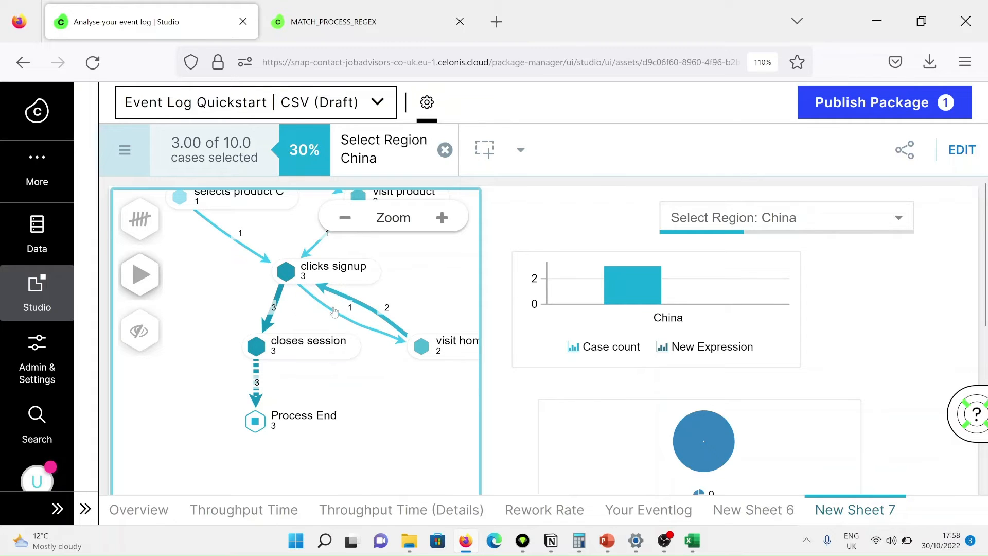
pyautogui.scroll(-1, 334, 311)
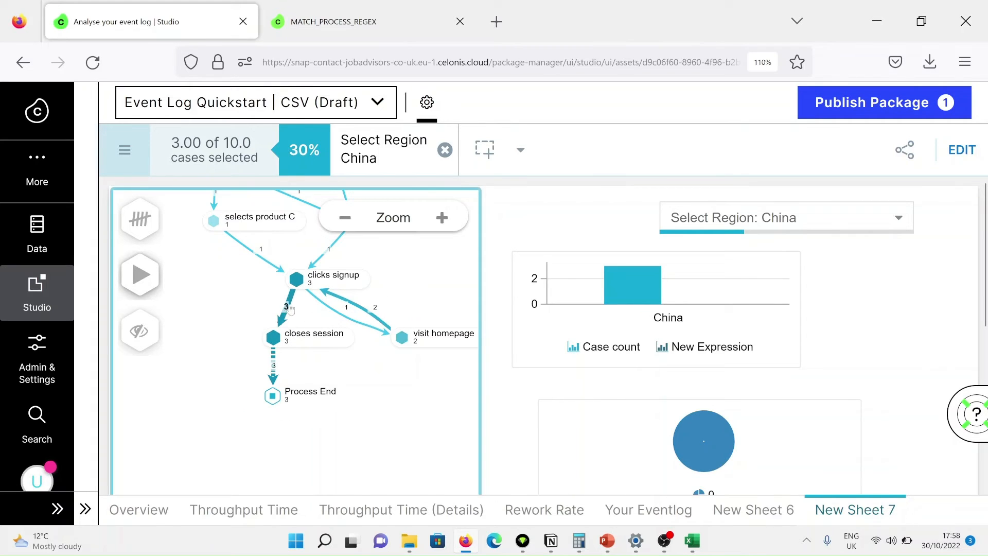
pyautogui.scroll(-1, 291, 313)
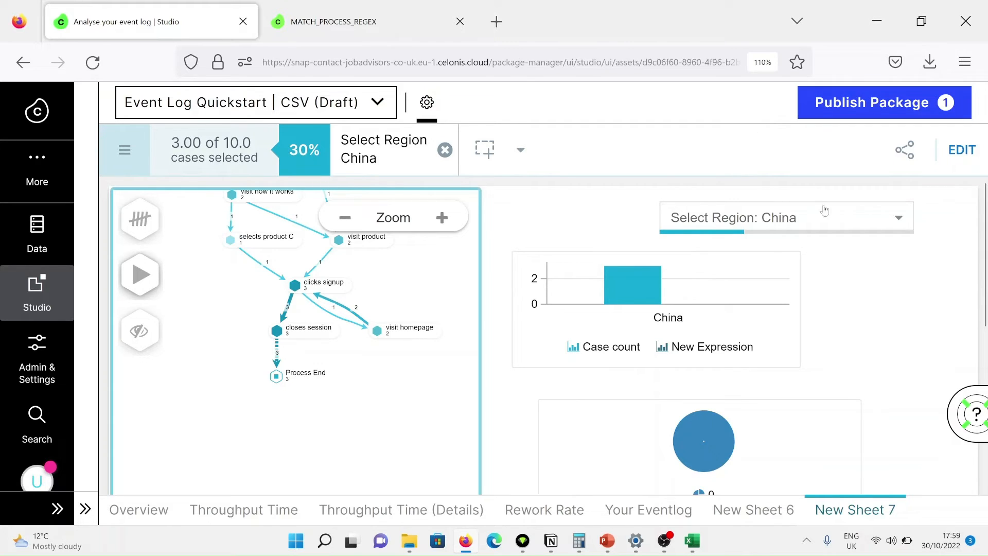
# - Replace the China region selection with UK and examine the UK flow down to Process End
pyautogui.click(859, 212)
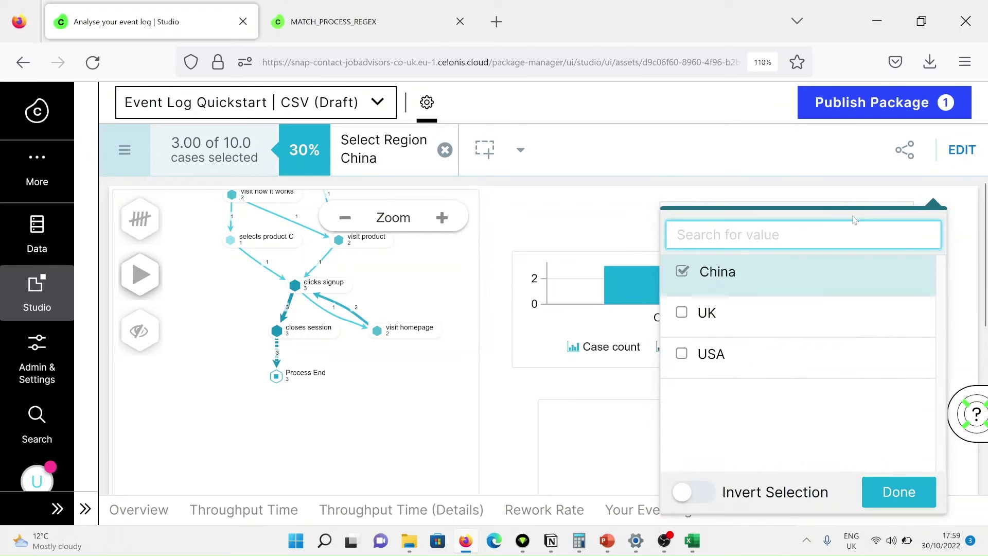
pyautogui.click(689, 269)
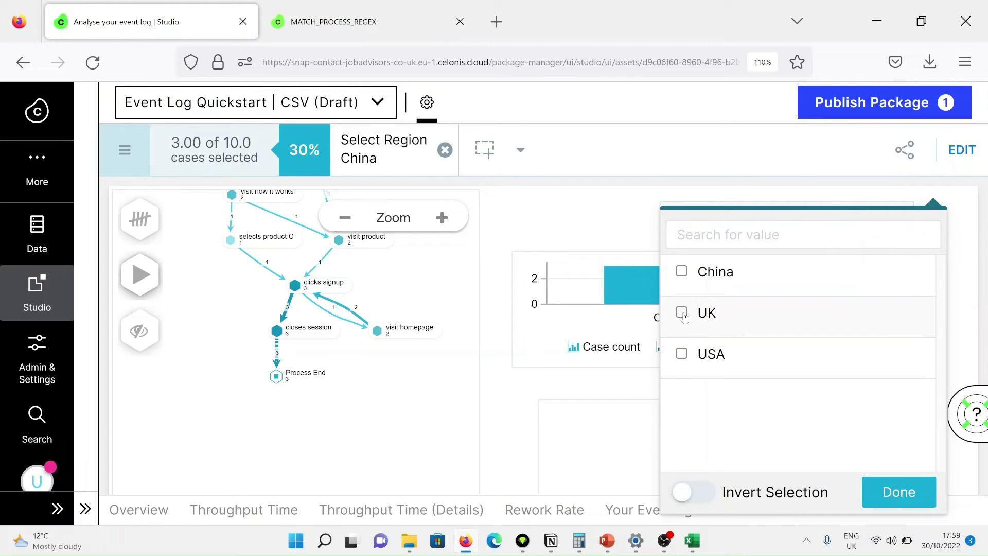
pyautogui.click(683, 314)
pyautogui.click(887, 491)
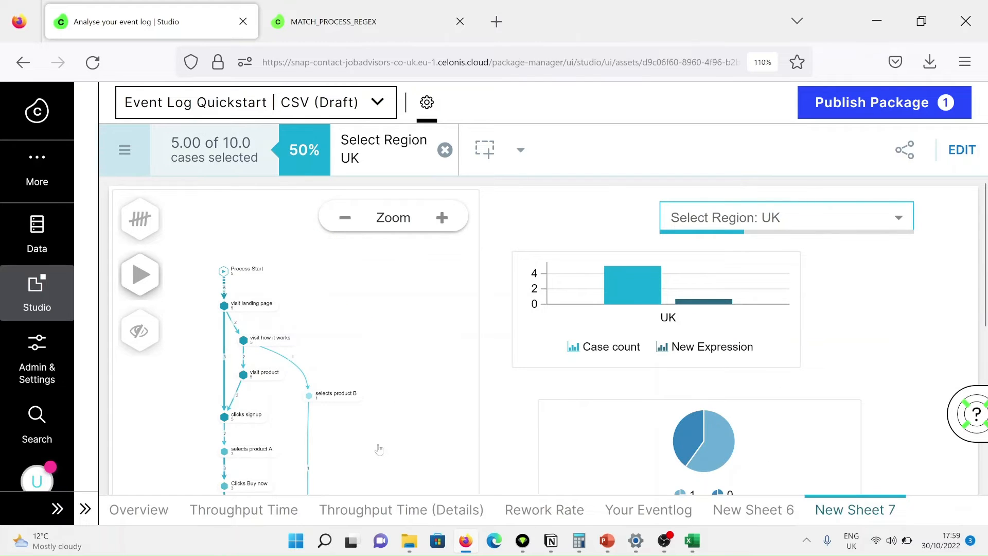
pyautogui.moveTo(380, 450); pyautogui.dragTo(388, 321)
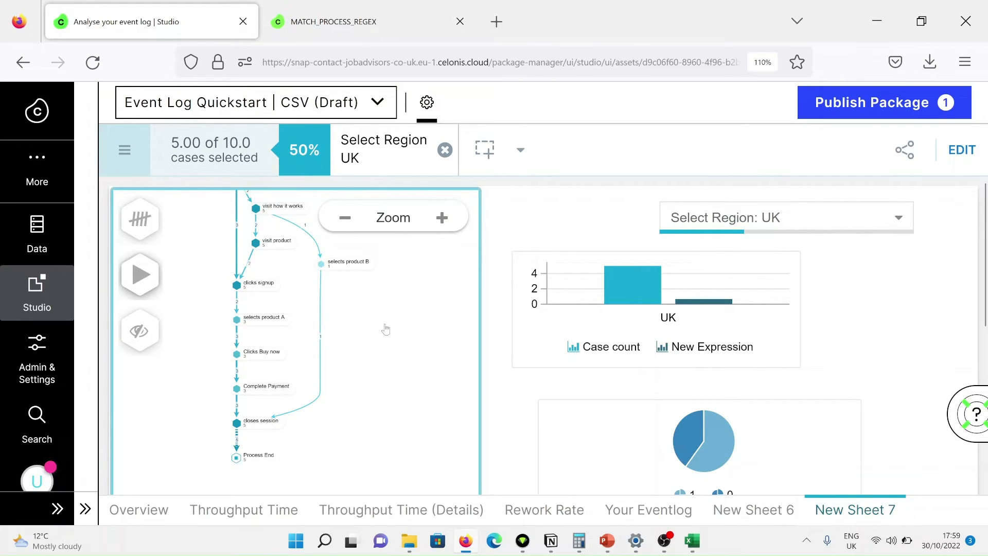
# - Replace the UK region selection with USA and examine the USA cases' flow through selects product C to Complete Payment
pyautogui.click(862, 221)
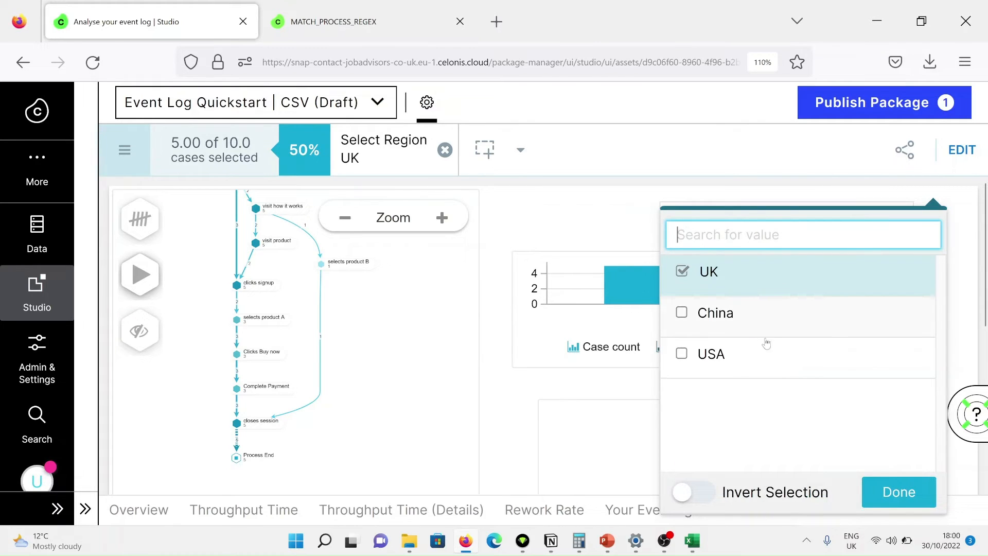
pyautogui.click(682, 274)
pyautogui.click(683, 356)
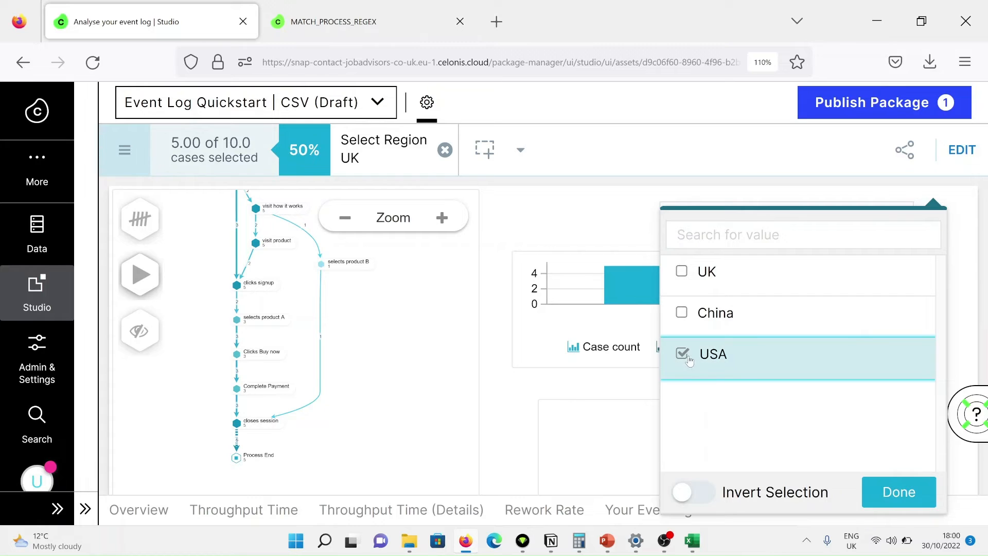
pyautogui.click(880, 492)
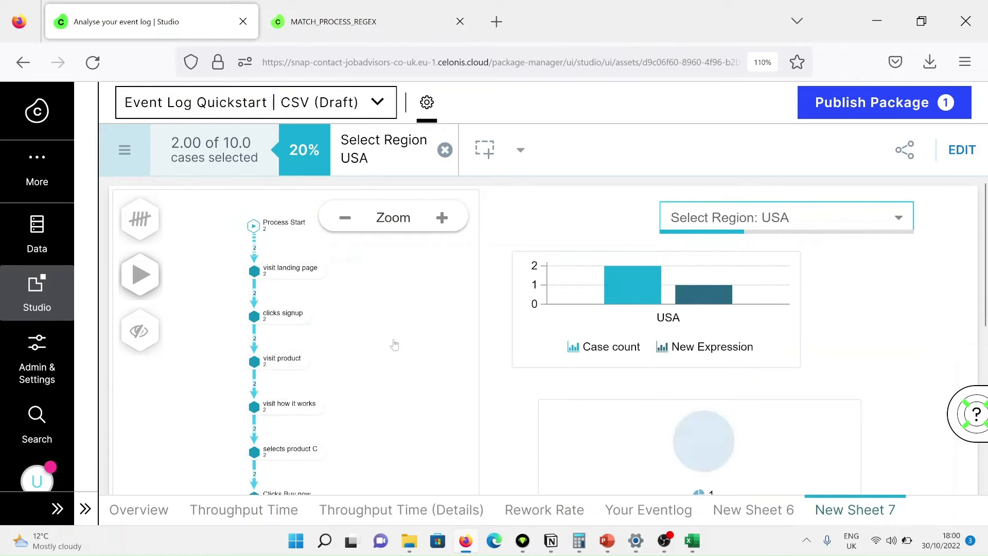
pyautogui.scroll(-2, 393, 376)
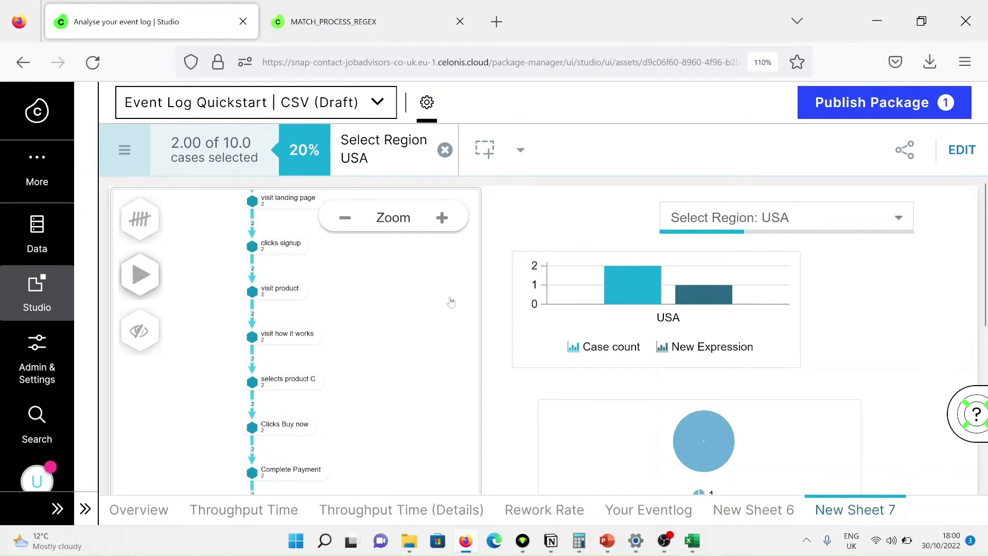
# - Clear the region filter and open the variant explorer on New Sheet 6
pyautogui.click(445, 150)
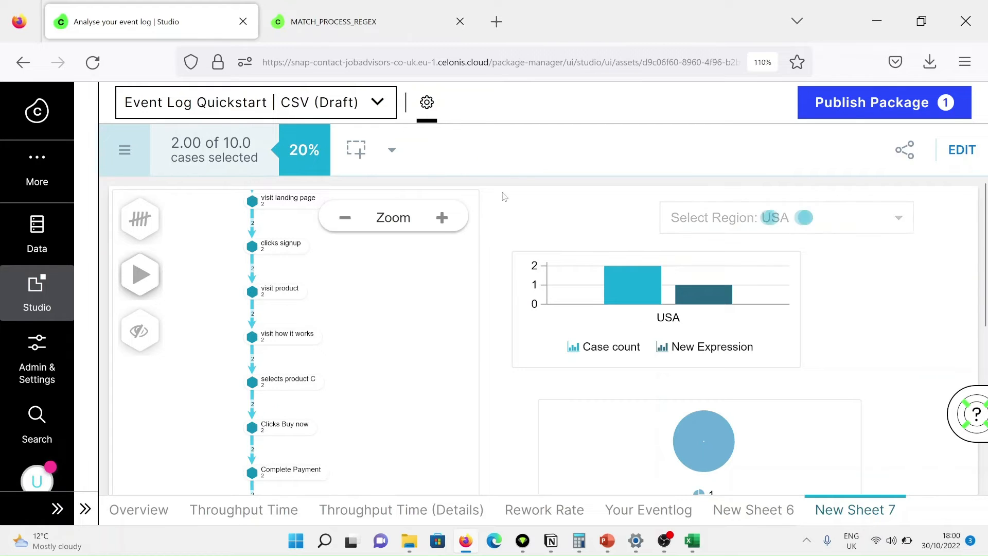
pyautogui.click(763, 512)
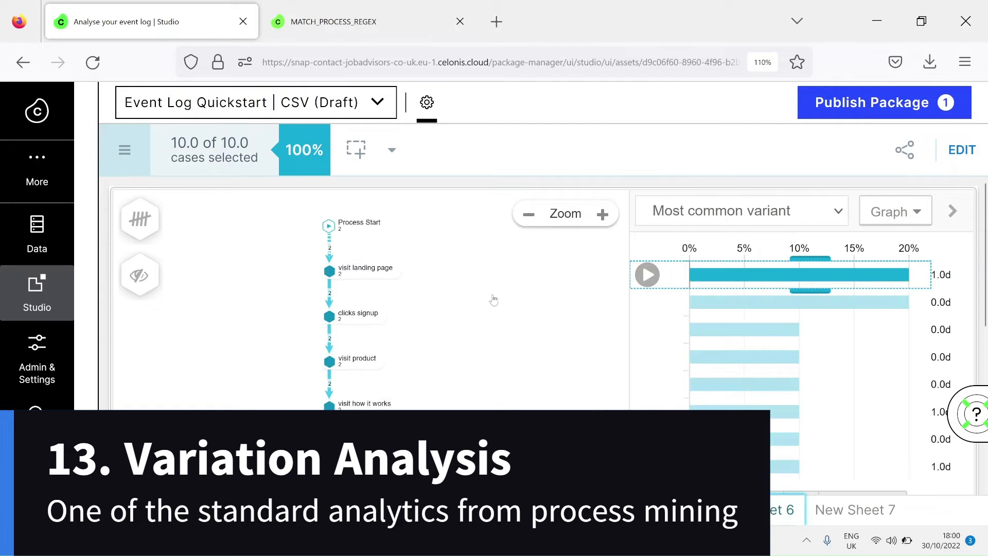
# - Check the Webapp Design slide in PowerPoint, and back in Celonis examine the path of variant #1 in the variant explorer
pyautogui.click(608, 540)
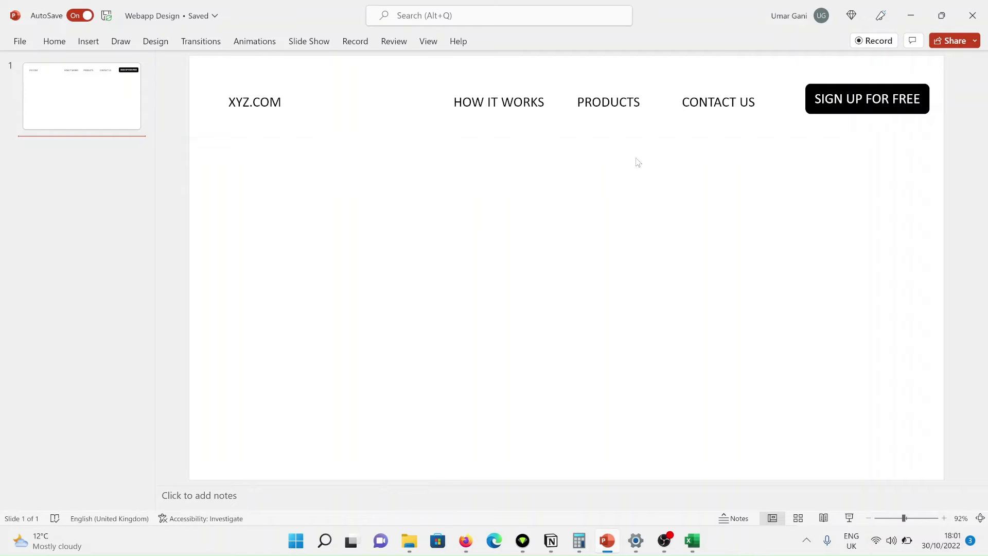
pyautogui.hotkey('alt', 'Tab')
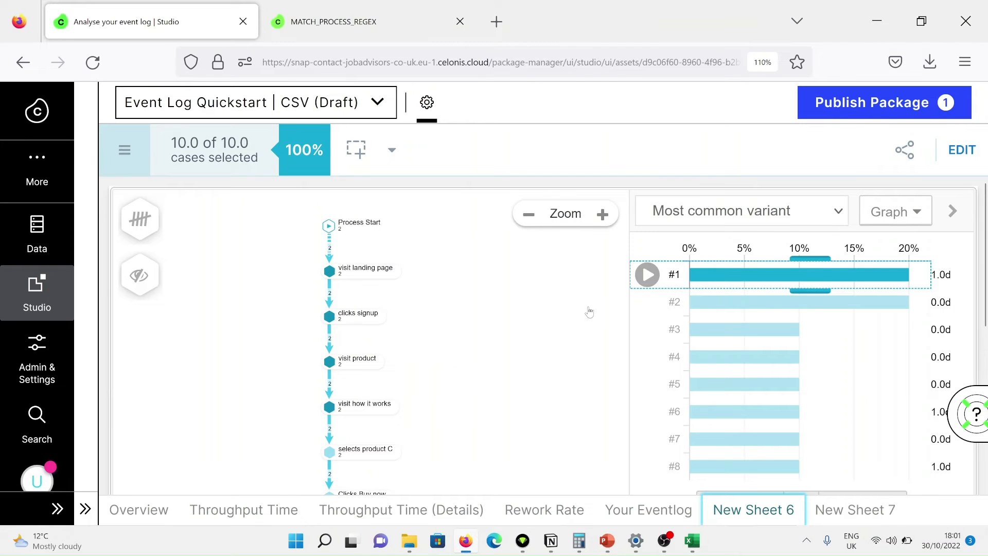
pyautogui.moveTo(714, 271)
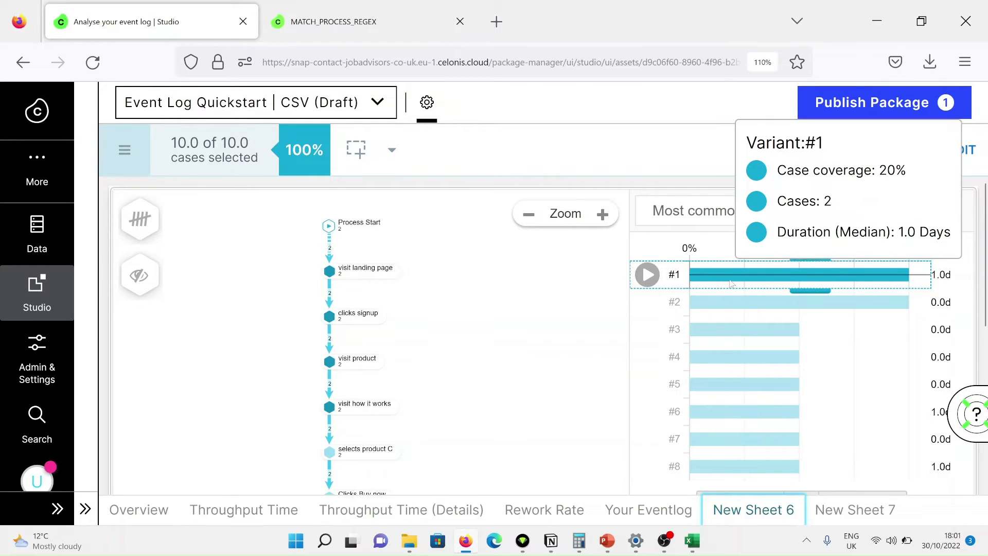
pyautogui.click(757, 280)
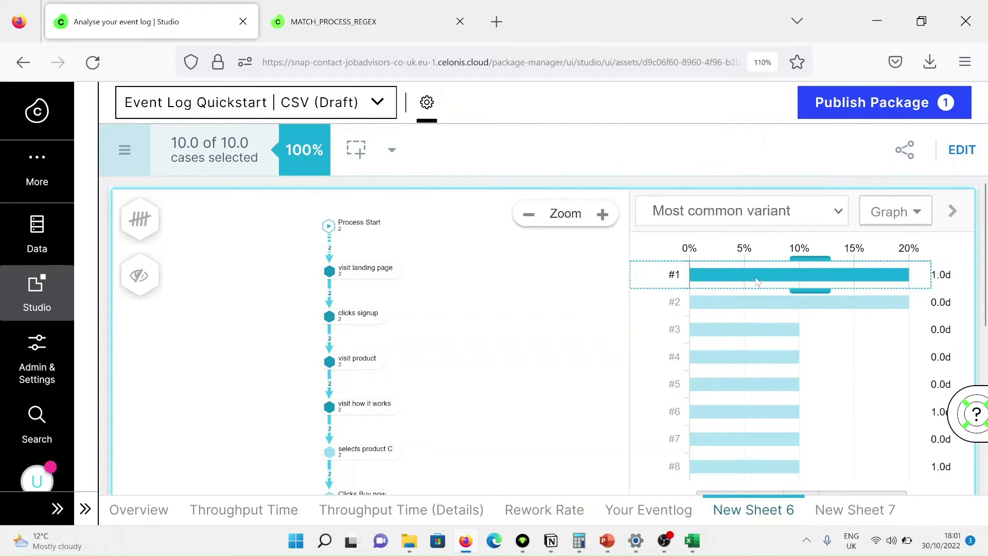
pyautogui.moveTo(460, 342)
pyautogui.mouseDown()
pyautogui.moveTo(448, 249)
pyautogui.moveTo(446, 307)
pyautogui.moveTo(437, 246)
pyautogui.mouseUp()
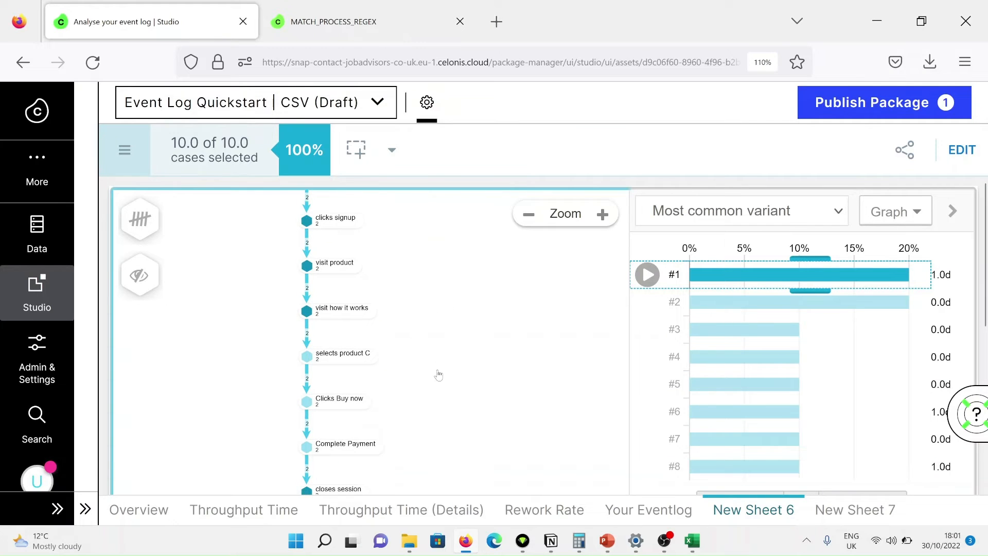
# - Extend the variant selection to cover variants #1 to #5 and examine the combined flow and the individual variants' details
pyautogui.moveTo(438, 377)
pyautogui.mouseDown()
pyautogui.moveTo(443, 296)
pyautogui.moveTo(452, 368)
pyautogui.mouseUp()
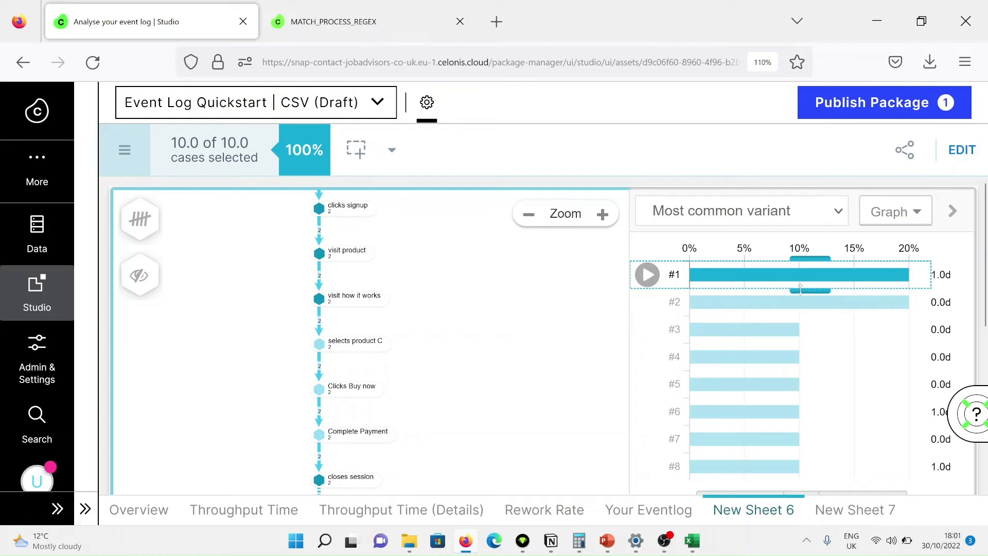
pyautogui.moveTo(800, 289); pyautogui.dragTo(792, 400)
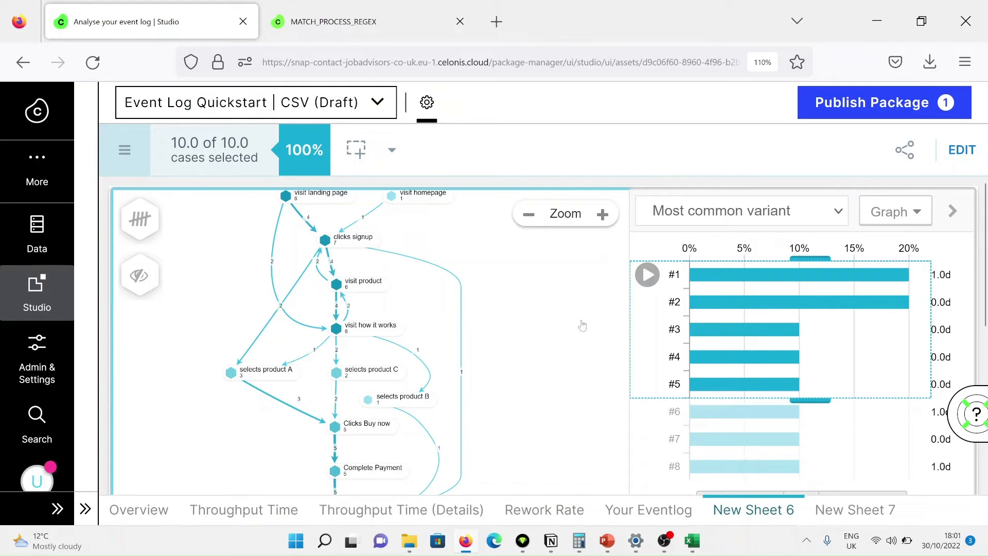
pyautogui.moveTo(883, 328)
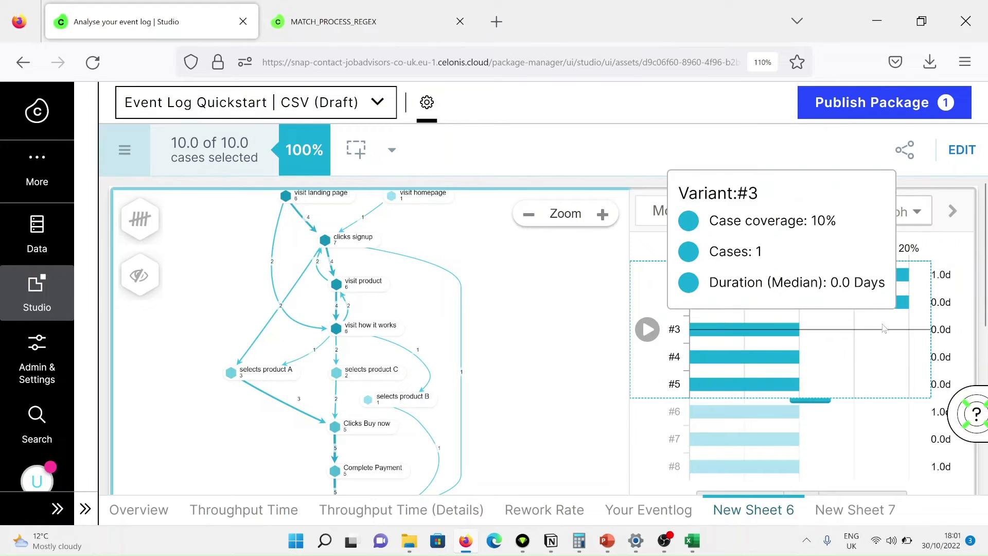
pyautogui.moveTo(776, 285)
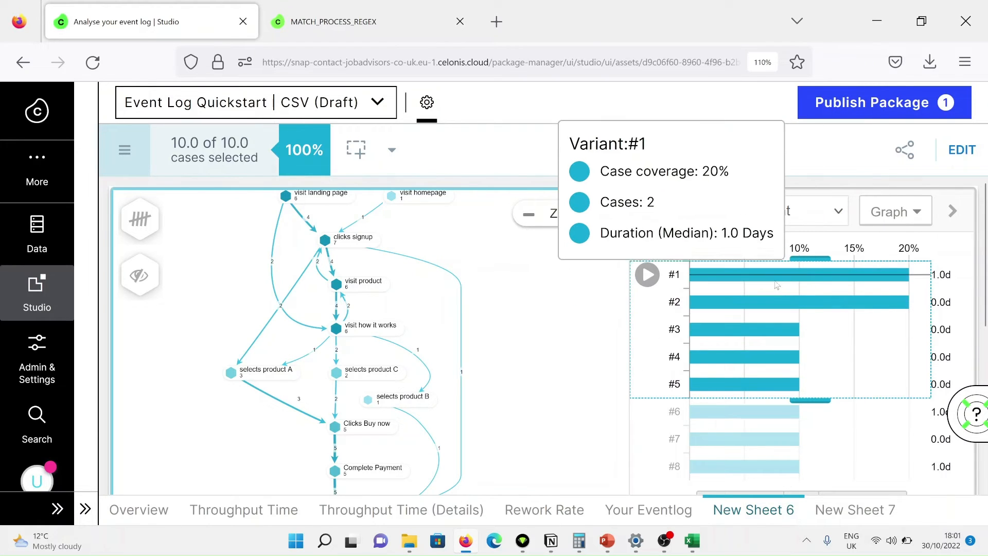
pyautogui.moveTo(764, 338)
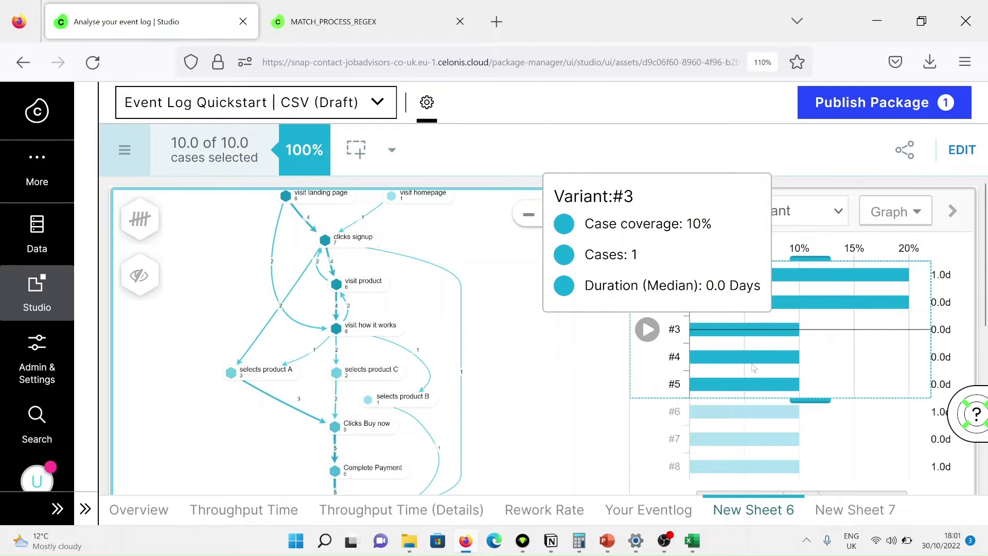
pyautogui.moveTo(754, 360)
pyautogui.moveTo(753, 386)
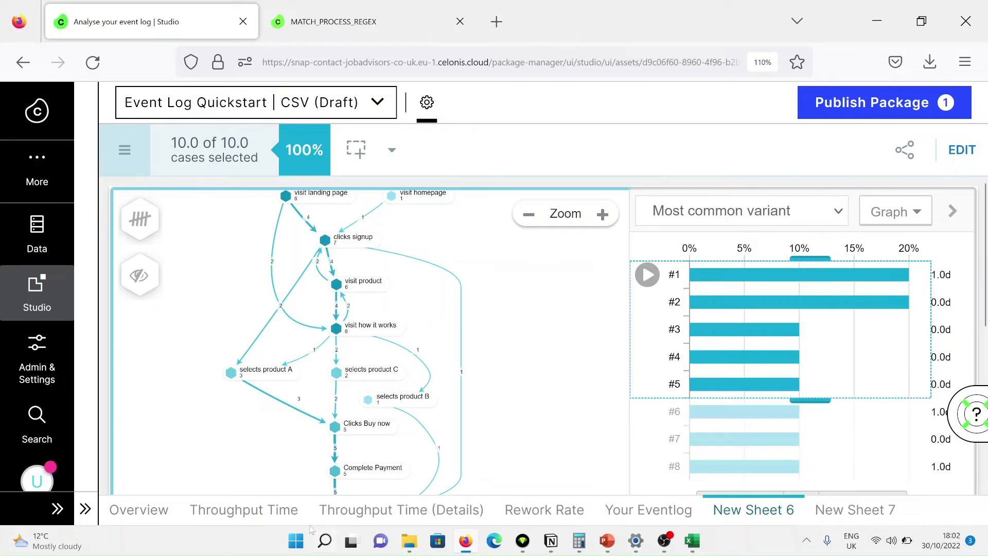
# - Open the Throughput Time sheet and examine the times between activities, focusing on the connection from clicks signup to visit product
pyautogui.click(266, 515)
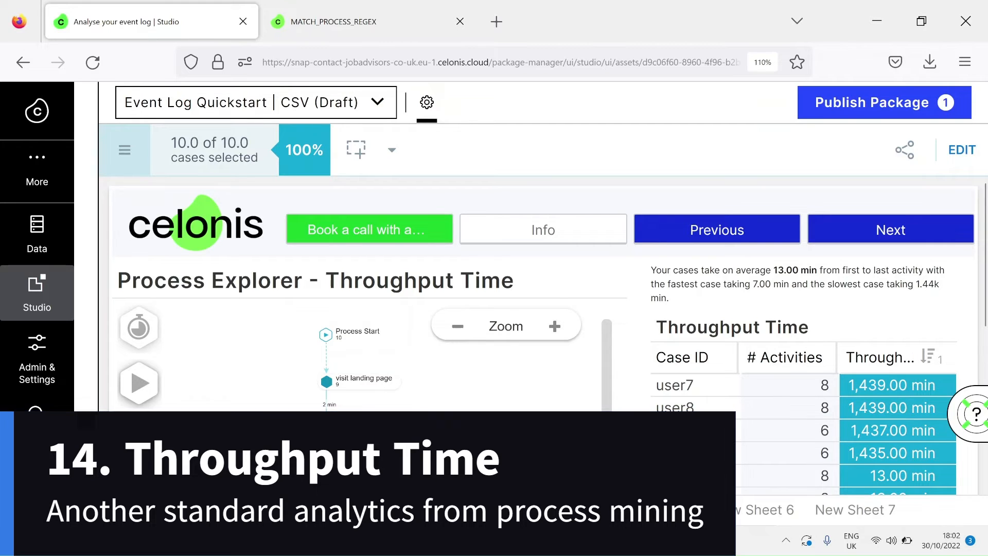
pyautogui.scroll(-5, 343, 417)
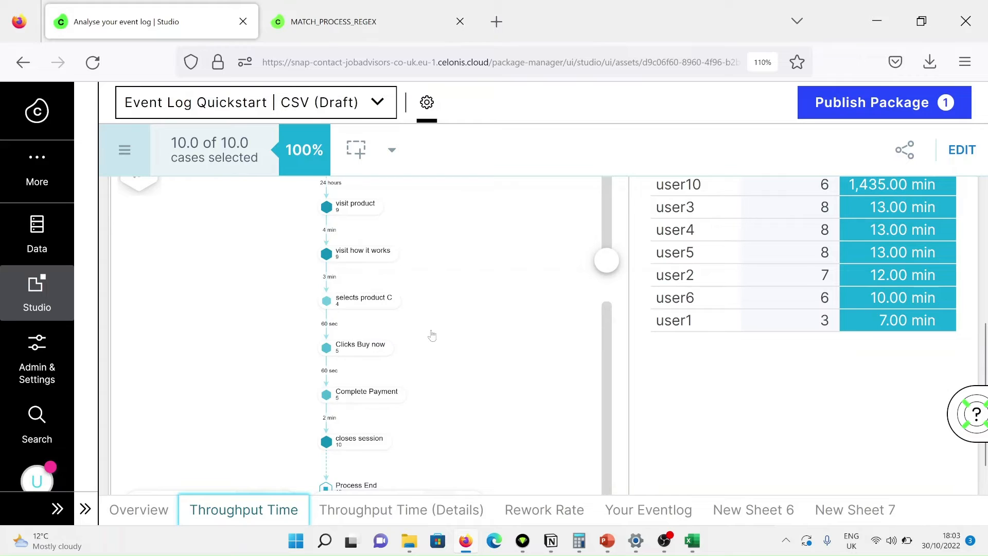
pyautogui.scroll(1, 429, 336)
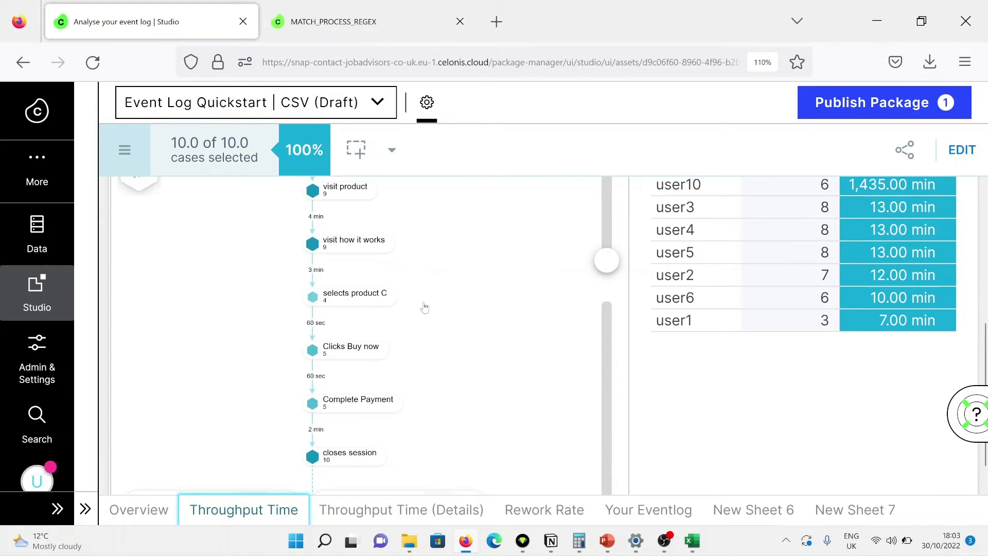
pyautogui.moveTo(423, 267); pyautogui.dragTo(425, 342)
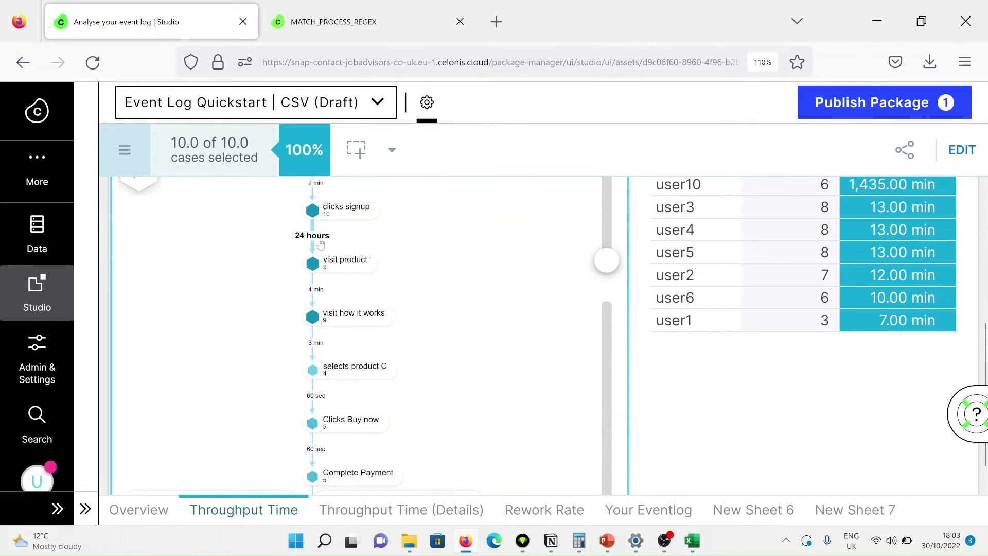
# - Filter the cases to those with clicks signup directly followed by visit product, and narrow the selection to case user7
pyautogui.click(319, 239)
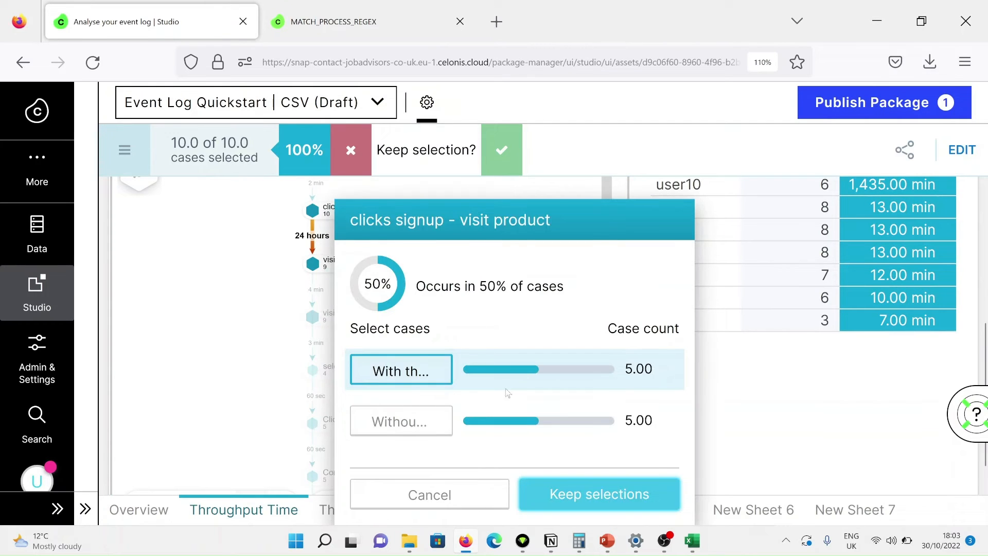
pyautogui.click(560, 497)
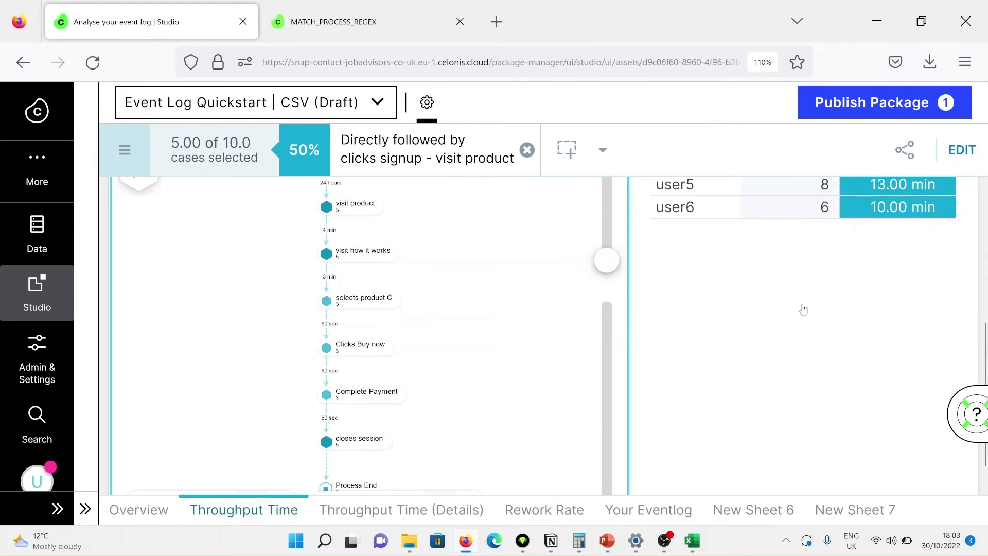
pyautogui.scroll(2, 884, 318)
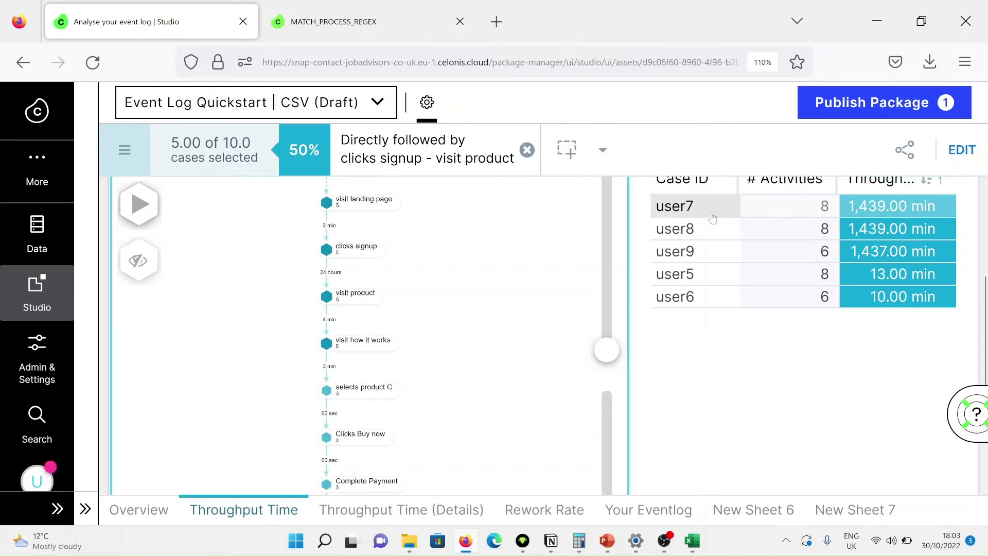
pyautogui.click(730, 211)
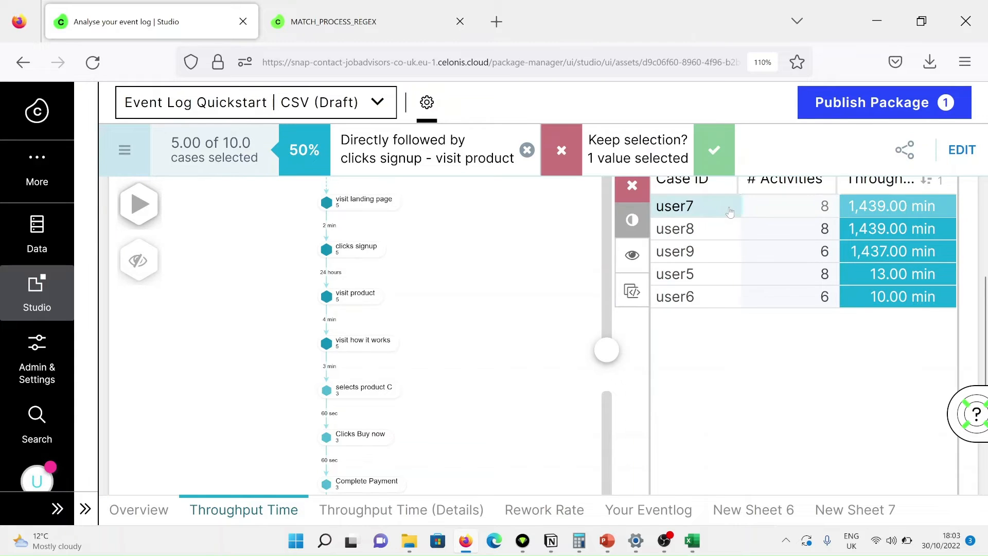
pyautogui.click(716, 156)
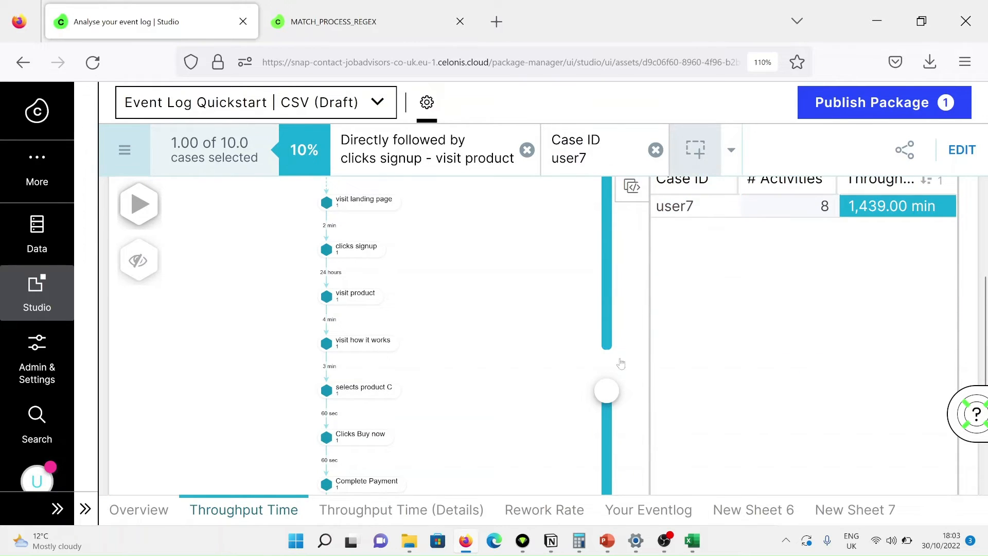
# - Examine the subprocess throughput time and the throughput time per connection for the selected case on the Throughput Time (Details) sheet
pyautogui.click(445, 517)
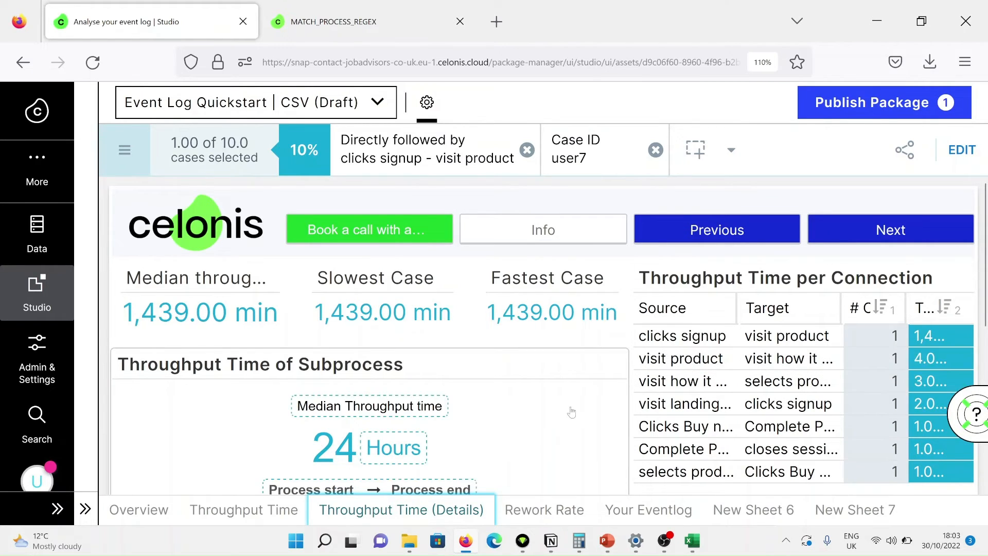
pyautogui.scroll(-5, 568, 409)
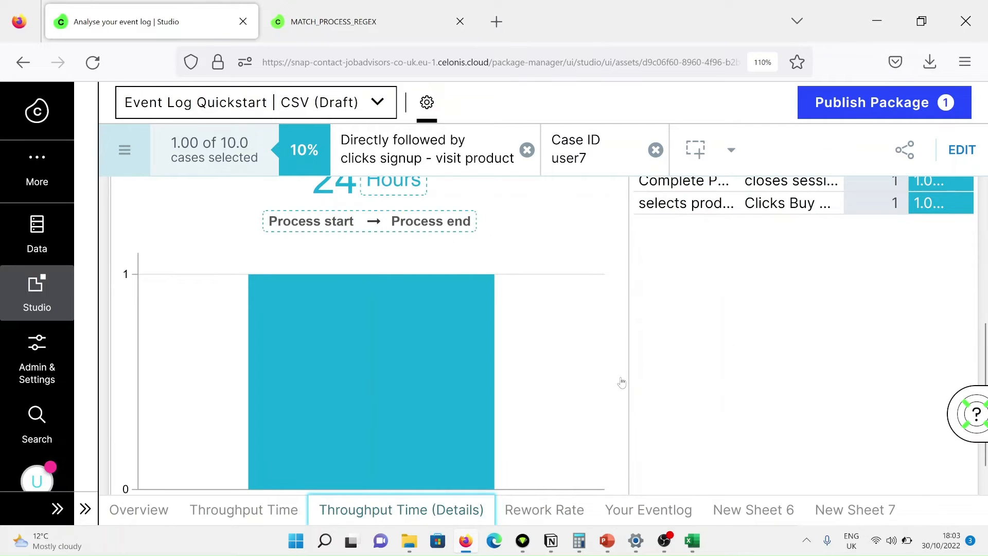
pyautogui.scroll(3, 623, 381)
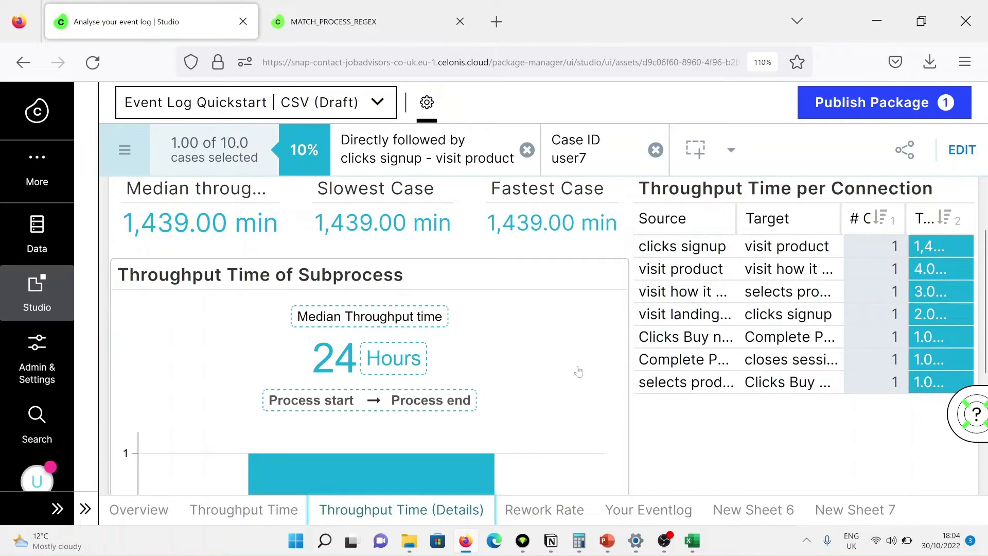
# - Open New Sheet 7 and clear the clicks signup - visit product and Case ID filters to show all cases
pyautogui.click(854, 510)
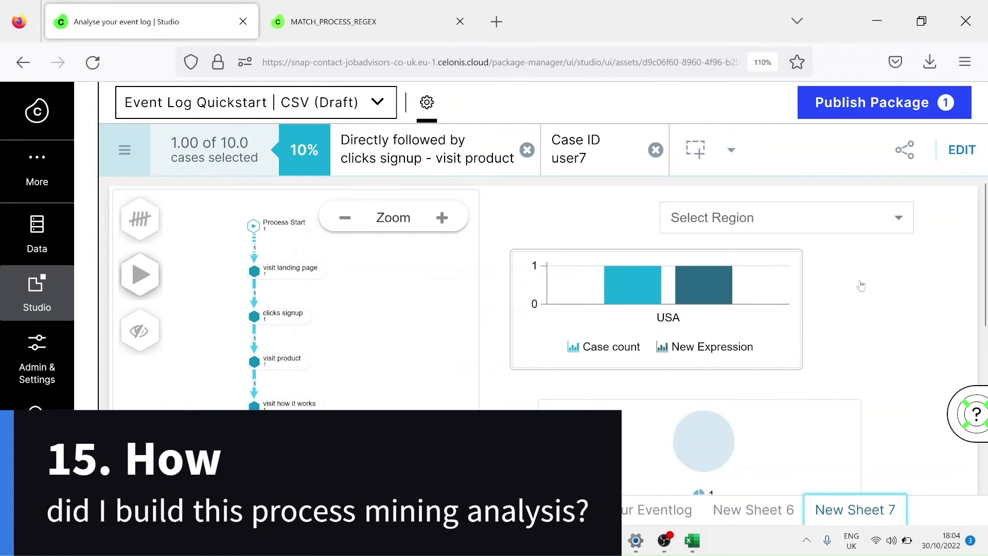
pyautogui.click(526, 150)
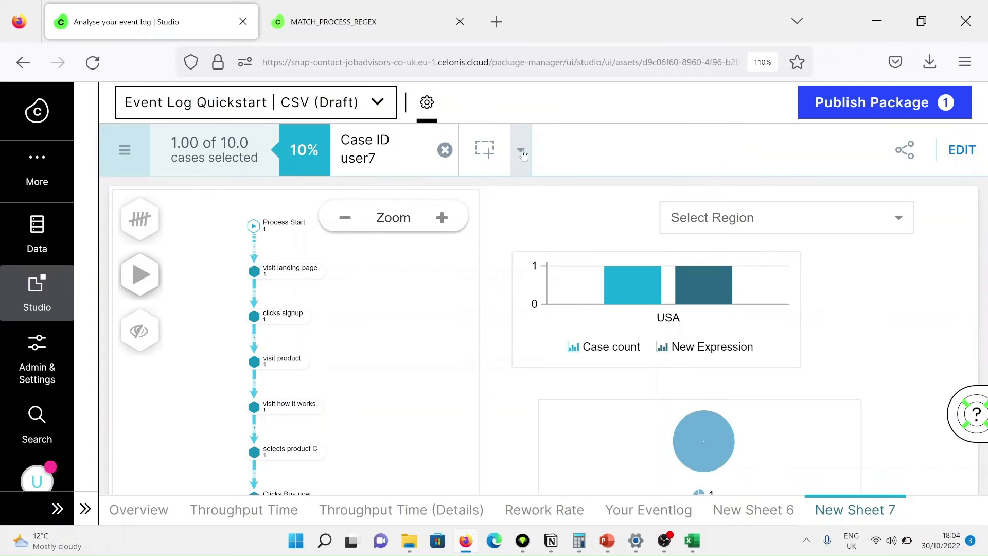
pyautogui.click(445, 149)
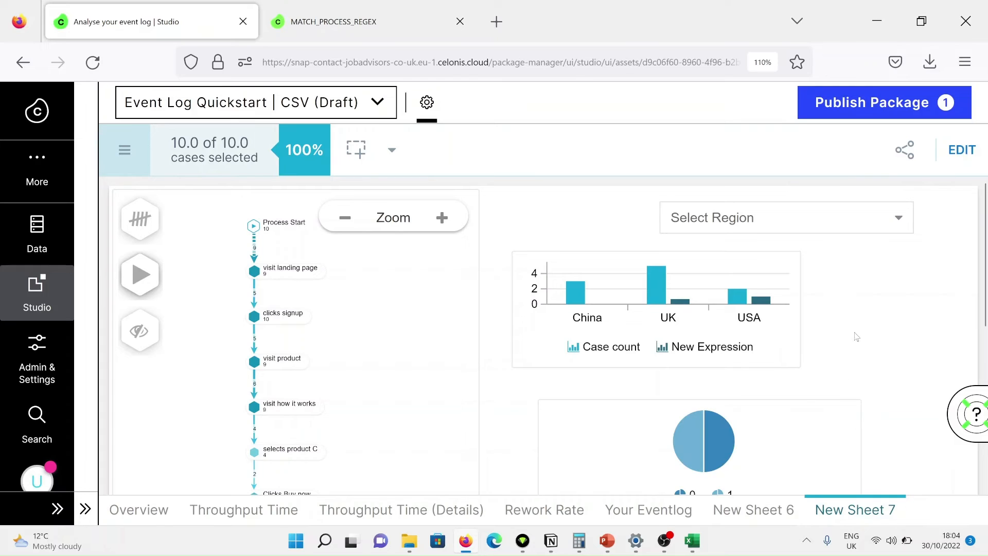
pyautogui.scroll(-2, 856, 337)
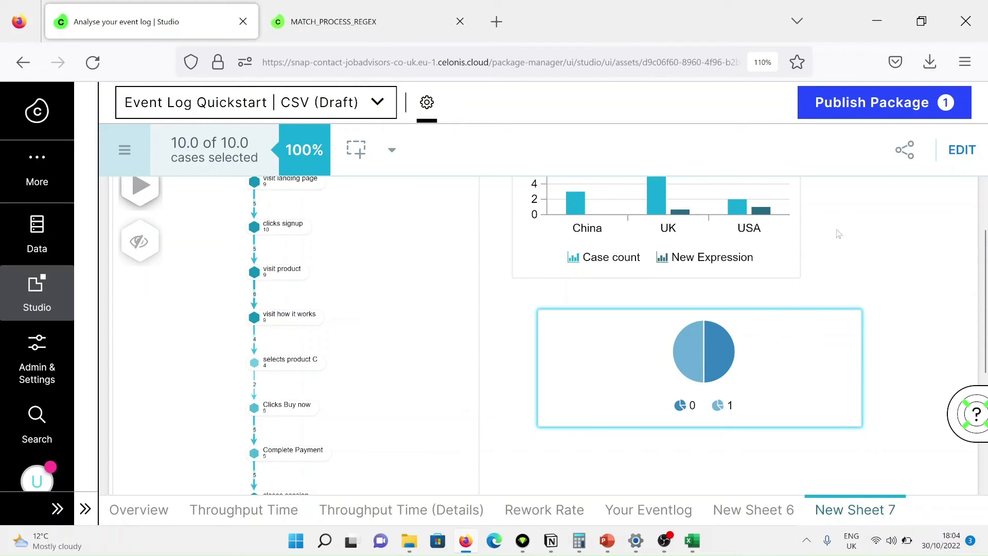
# - Put the analysis into edit mode and add a blank new sheet after reviewing the available sheet templates
pyautogui.click(962, 151)
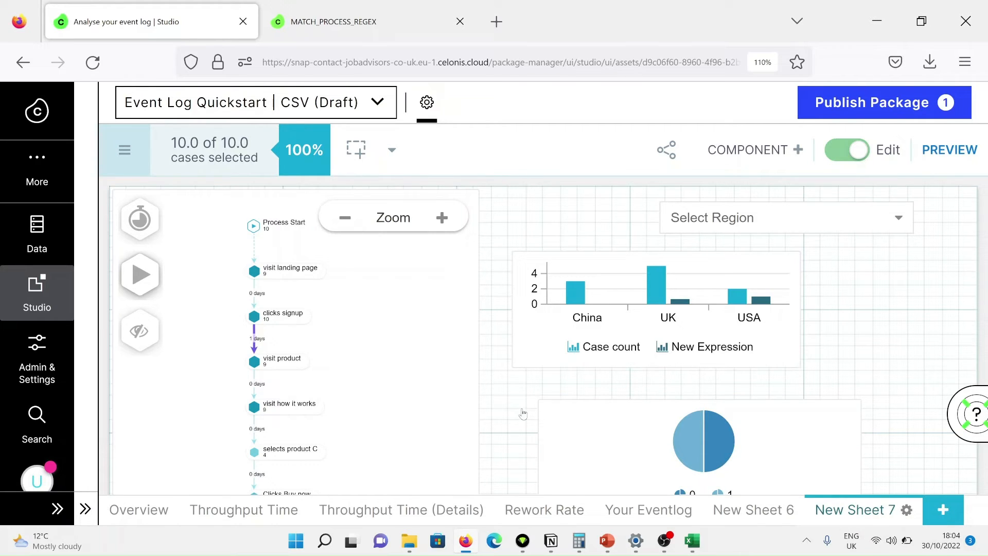
pyautogui.click(936, 511)
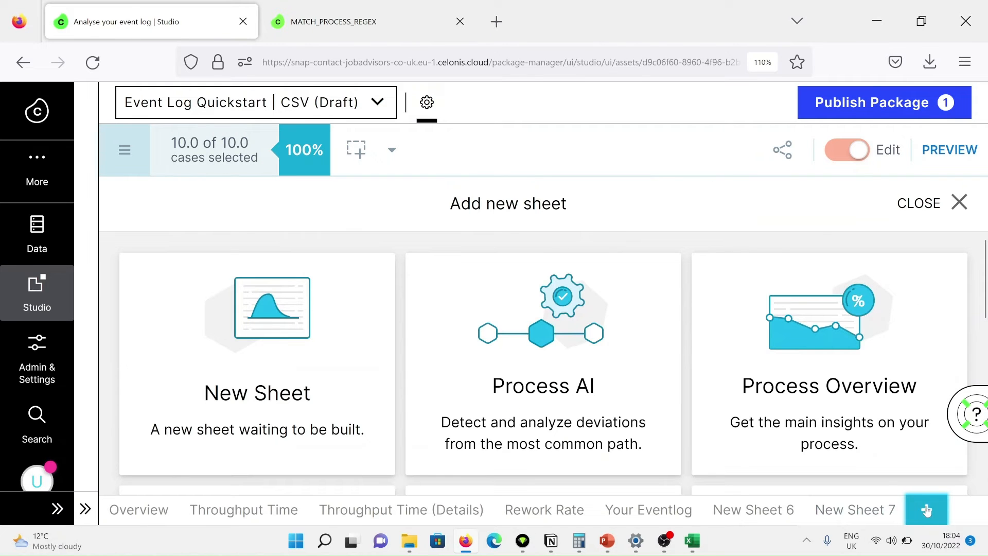
pyautogui.scroll(-5, 784, 289)
pyautogui.scroll(5, 784, 288)
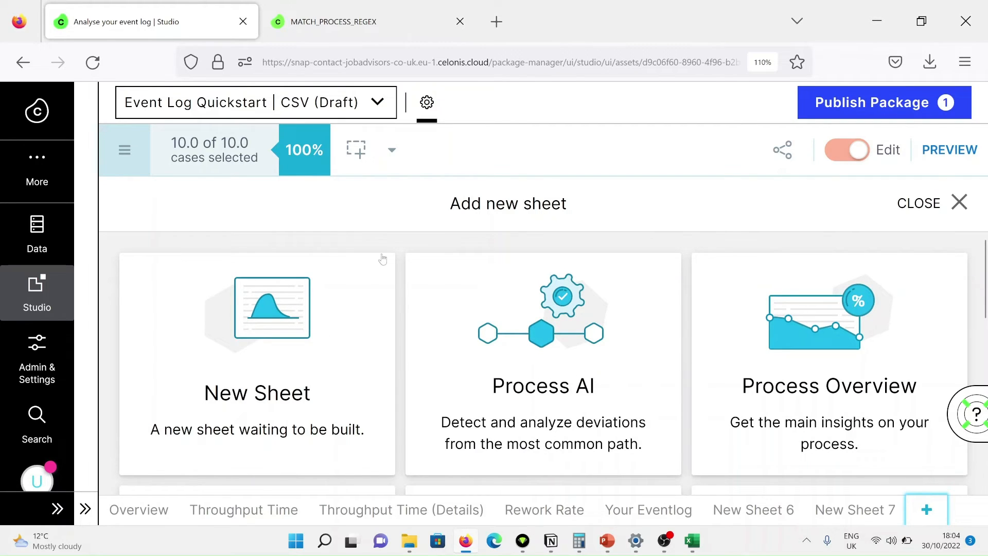
pyautogui.scroll(-3, 397, 251)
pyautogui.scroll(3, 397, 257)
pyautogui.click(284, 323)
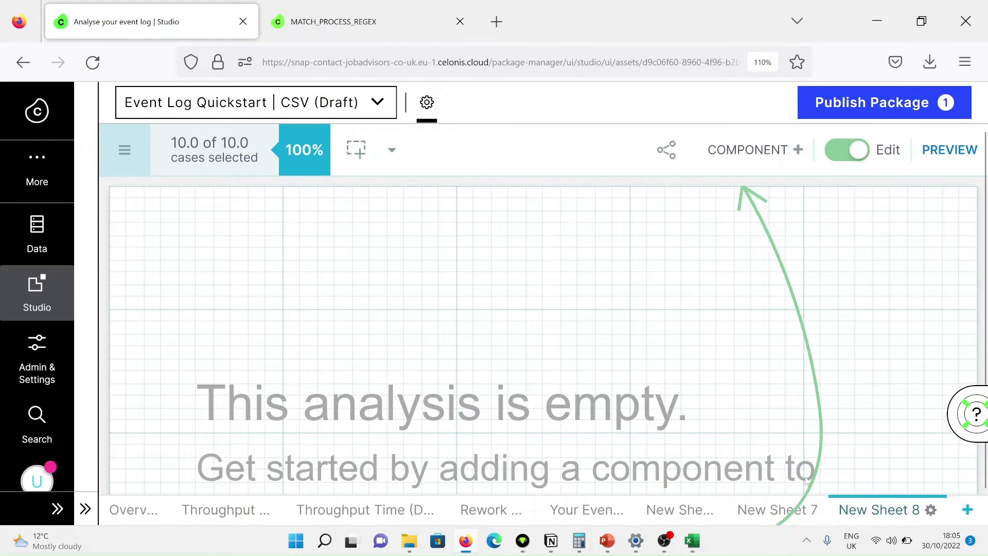
# - Add a Process Explorer component to the new sheet, move it to the canvas's left edge and widen it
pyautogui.click(764, 155)
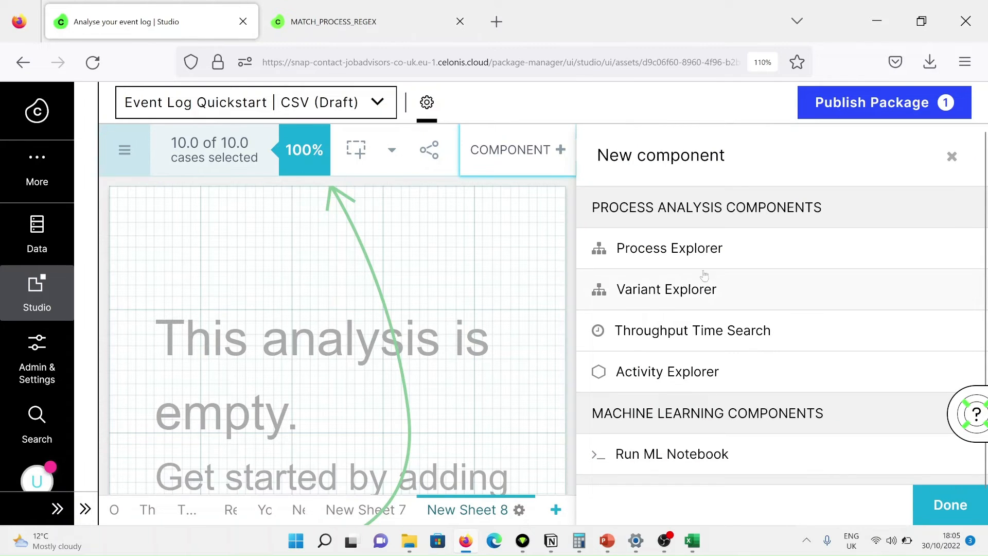
pyautogui.click(678, 250)
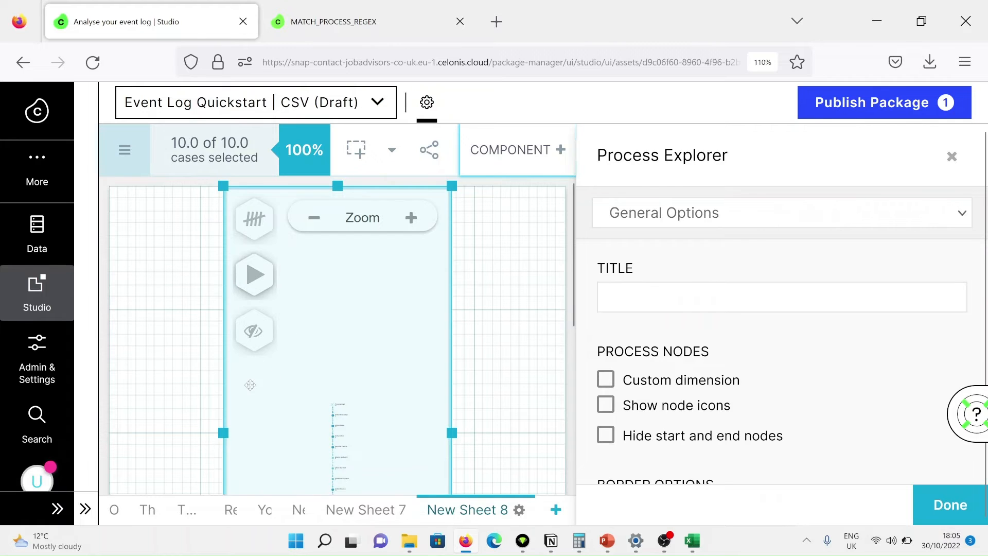
pyautogui.moveTo(250, 385); pyautogui.dragTo(273, 347)
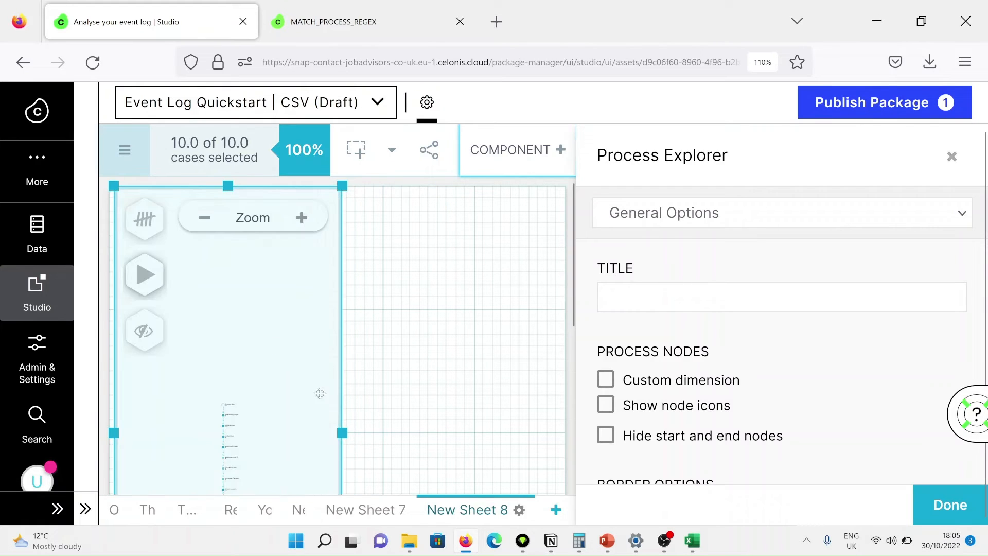
pyautogui.moveTo(342, 434); pyautogui.dragTo(414, 444)
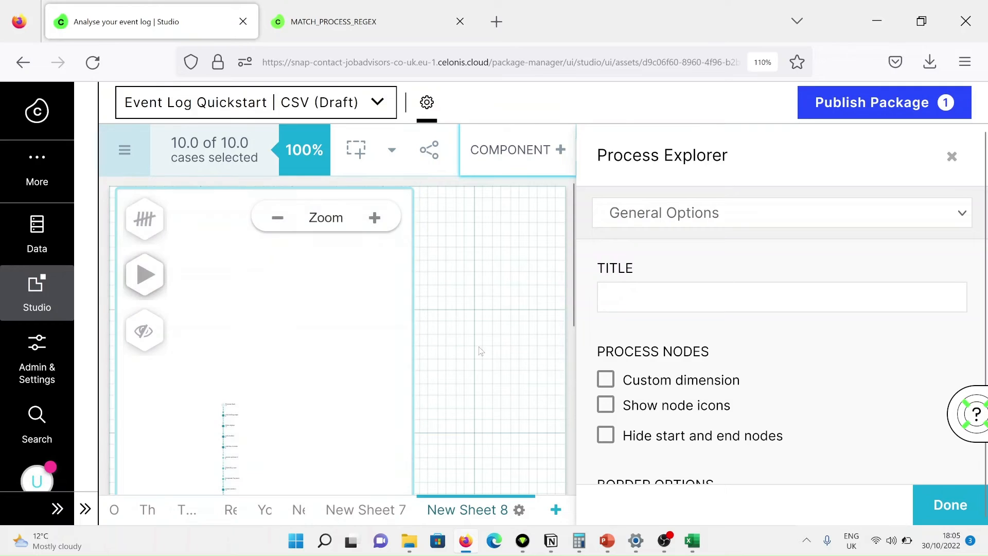
# - Set the Process Explorer's title to "Process Map" and finish its configuration
pyautogui.click(637, 291)
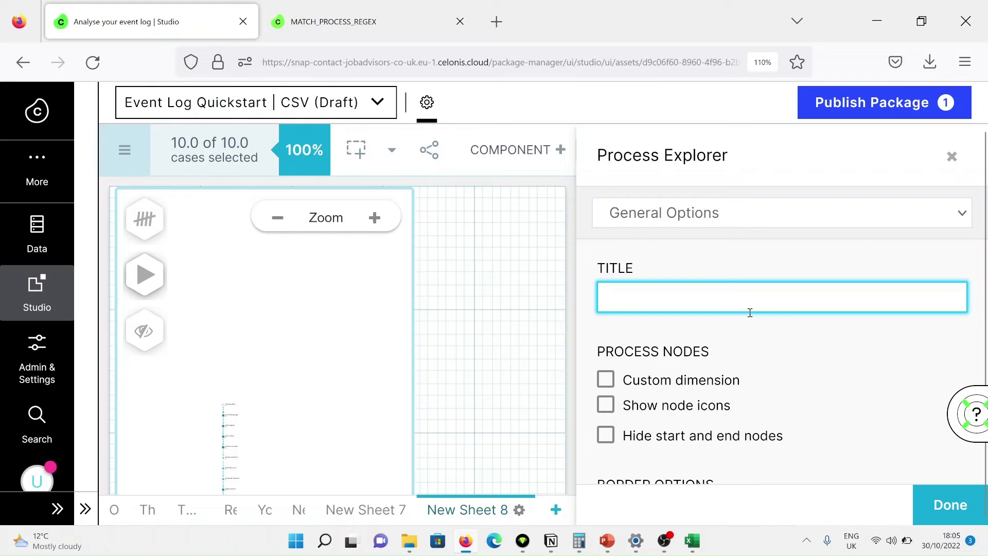
pyautogui.write('Analysis')
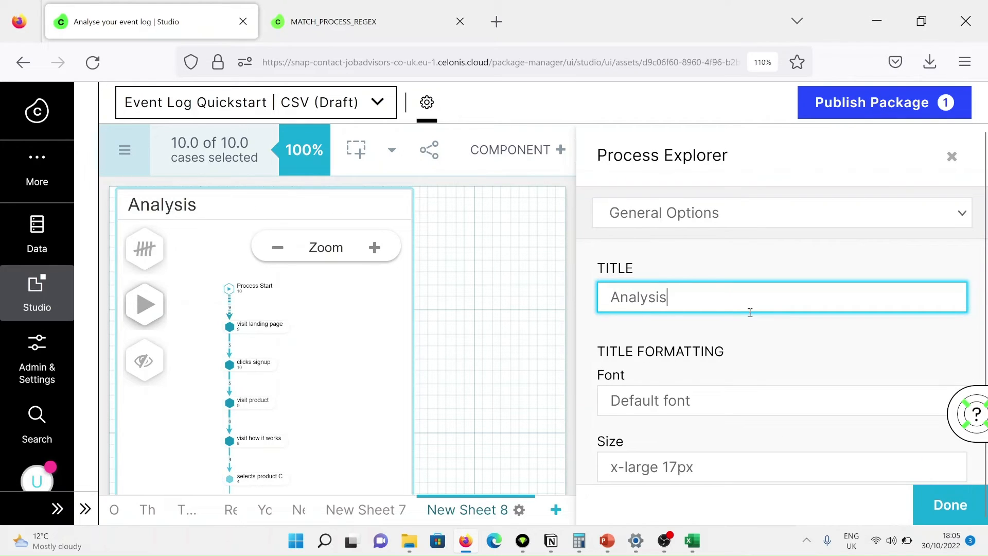
pyautogui.press('BackSpace')
pyautogui.press('BackSpace')
pyautogui.press('BackSpace')
pyautogui.press('BackSpace')
pyautogui.press('BackSpace')
pyautogui.press('BackSpace')
pyautogui.press('BackSpace')
pyautogui.press('BackSpace')
pyautogui.write('P')
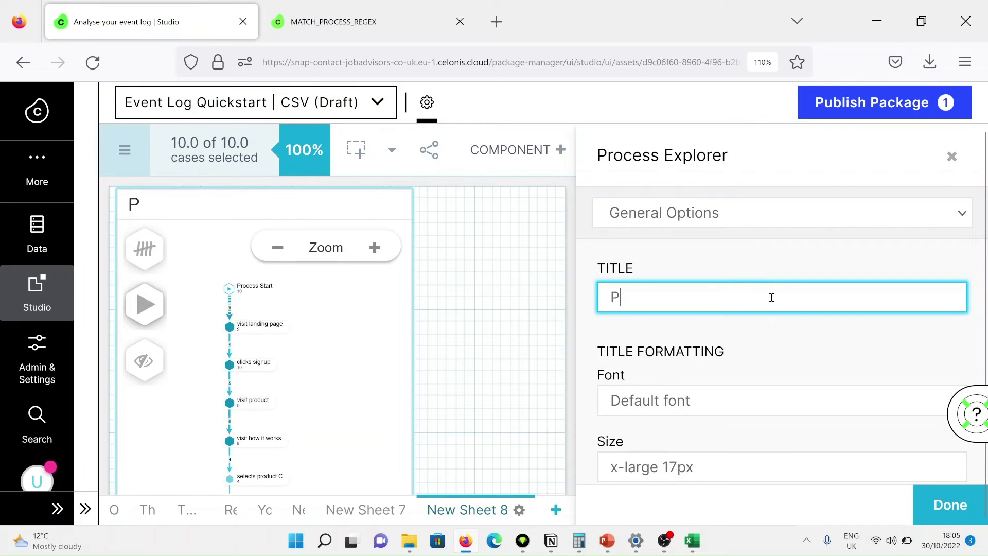
pyautogui.write('rocess Map')
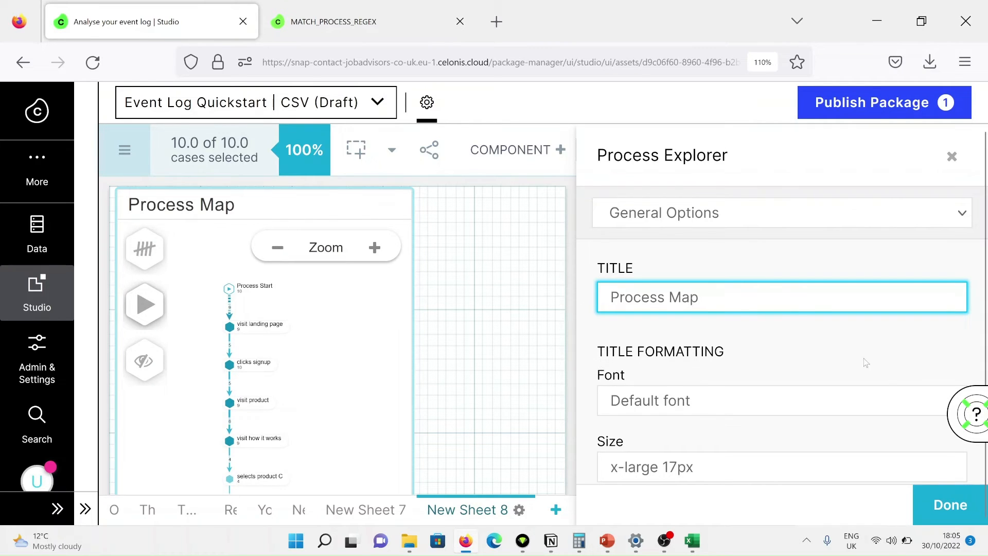
pyautogui.click(951, 504)
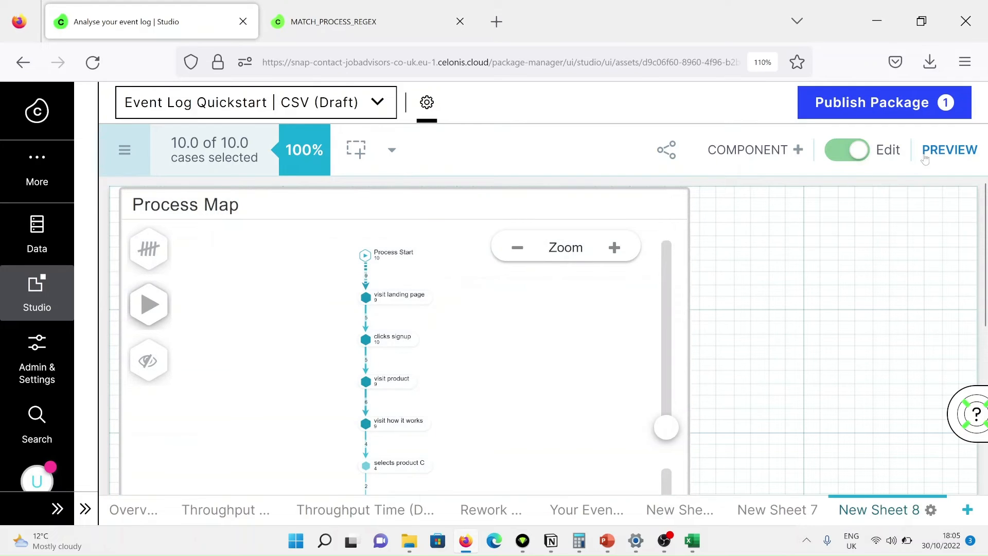
# - Add a Dropdown selection component to the sheet and set its placeholder text to "Select Region"
pyautogui.click(797, 154)
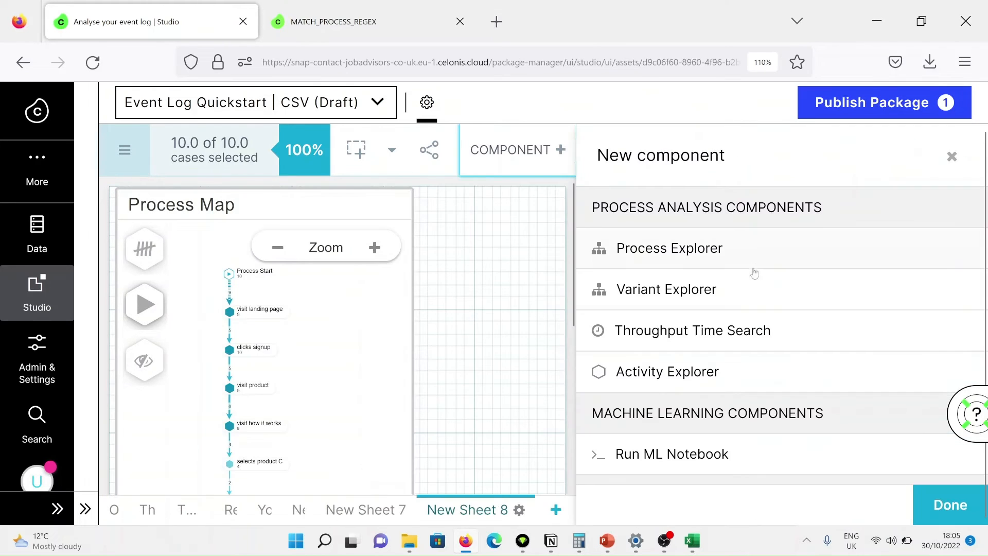
pyautogui.scroll(-6, 869, 286)
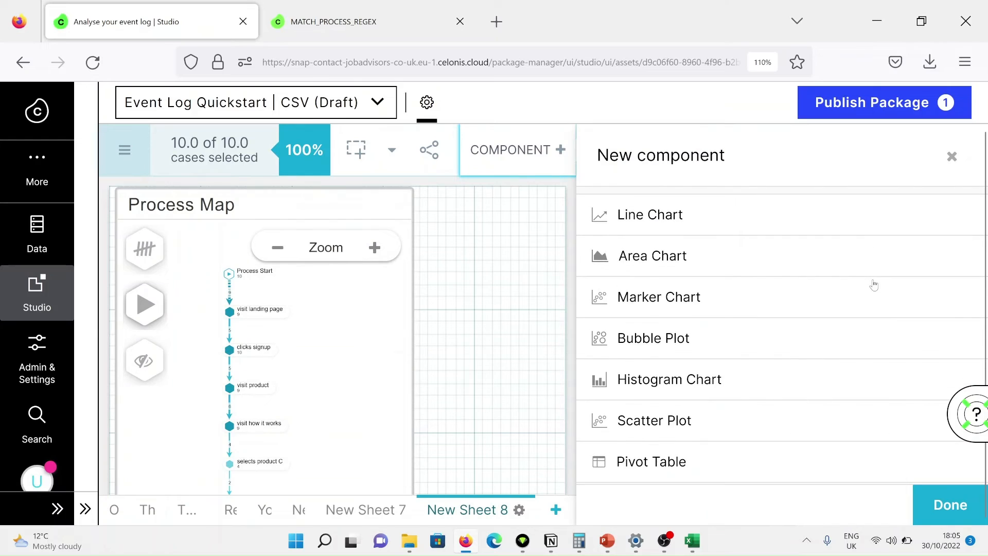
pyautogui.scroll(-8, 874, 285)
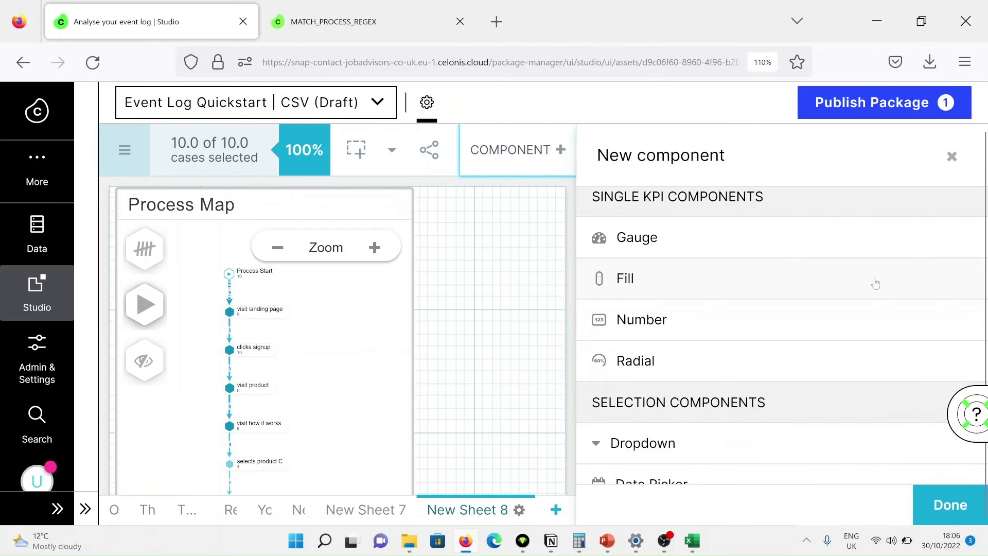
pyautogui.scroll(-2, 875, 282)
pyautogui.click(715, 342)
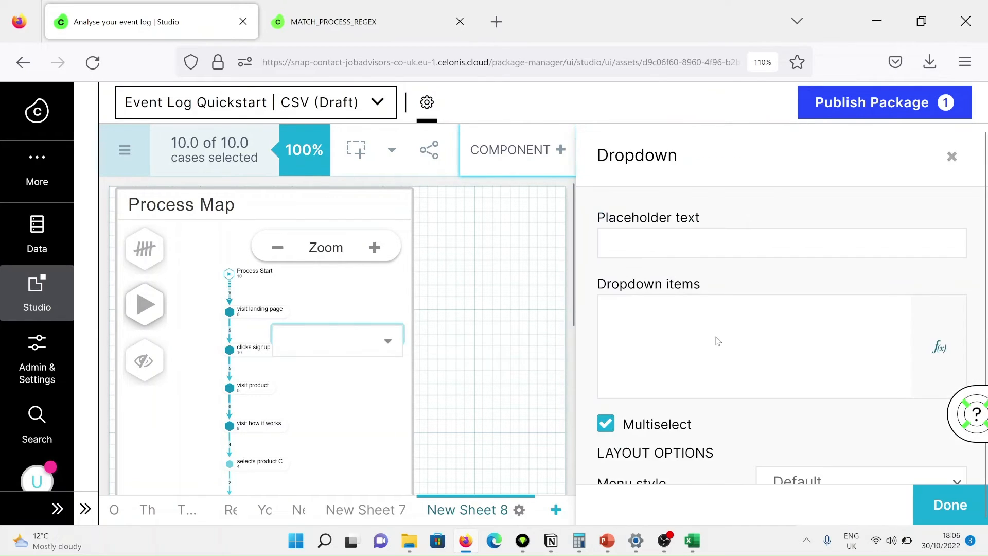
pyautogui.click(718, 341)
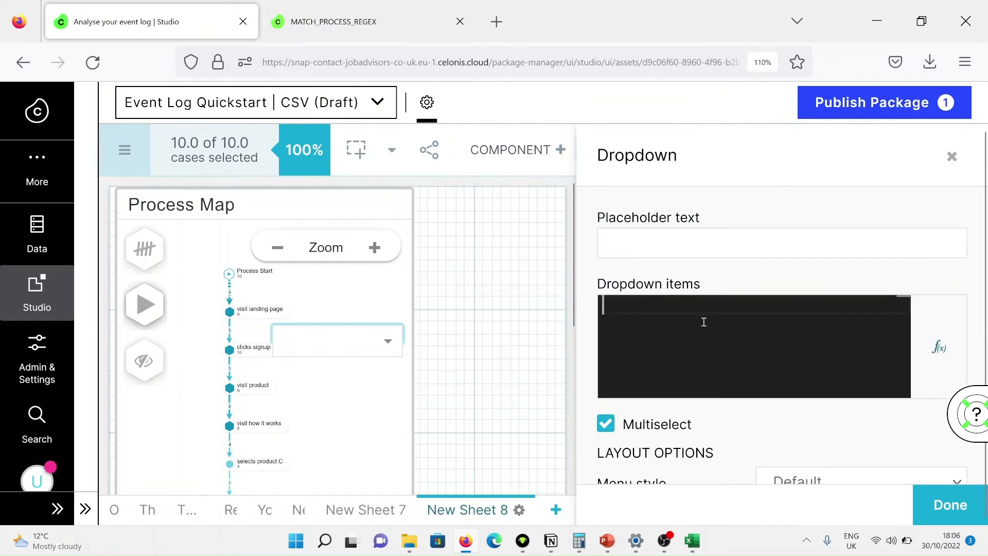
pyautogui.click(727, 246)
pyautogui.write('Select')
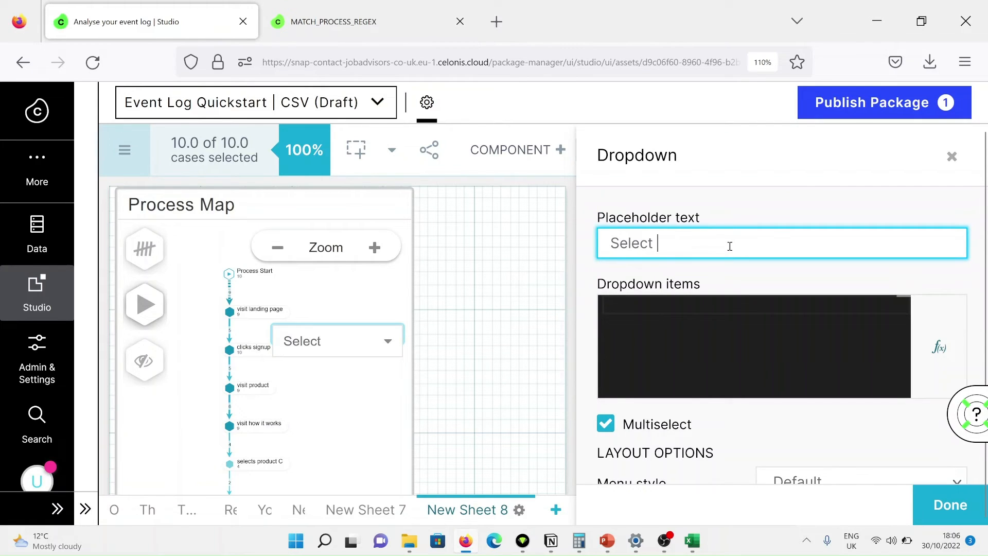
pyautogui.write(' Region')
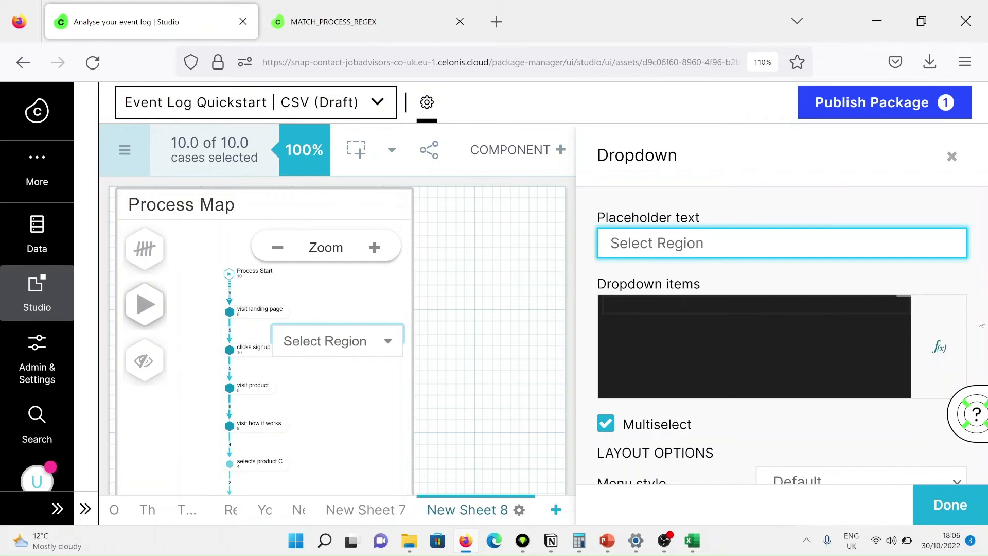
# - Set the dropdown's items to the _SORTING column of _CEL_CSV_ACTIVITIES, preview the formula's values and finish the component's configuration
pyautogui.click(941, 351)
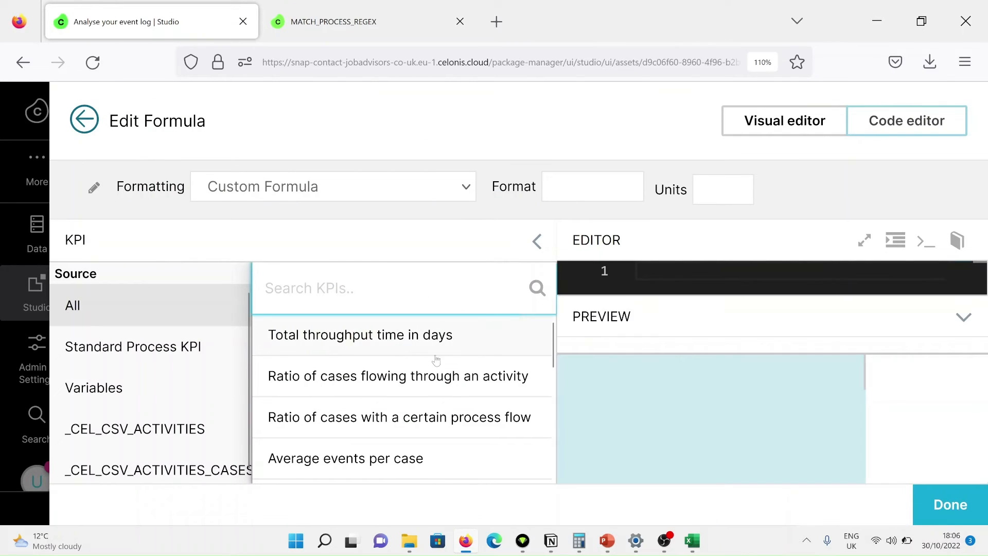
pyautogui.click(174, 434)
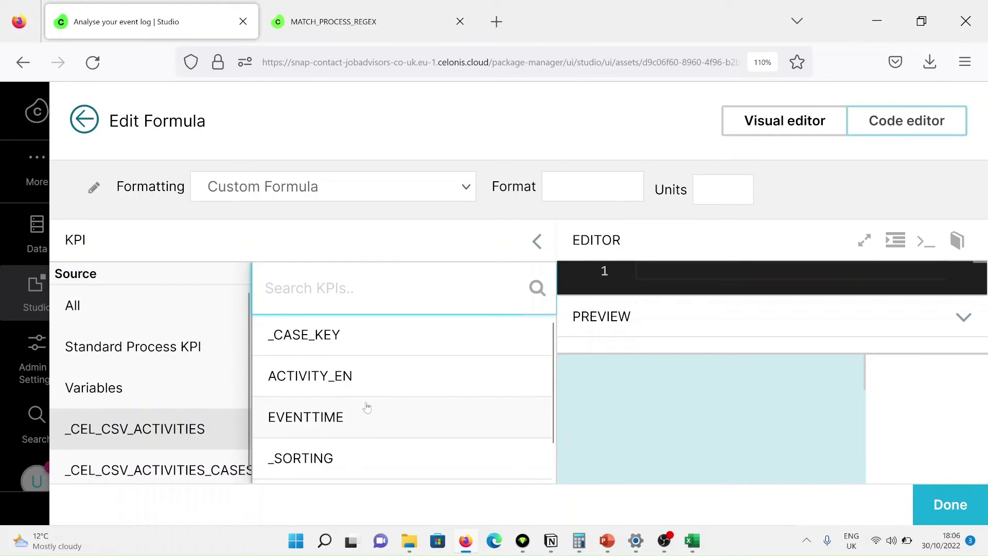
pyautogui.scroll(-1, 360, 427)
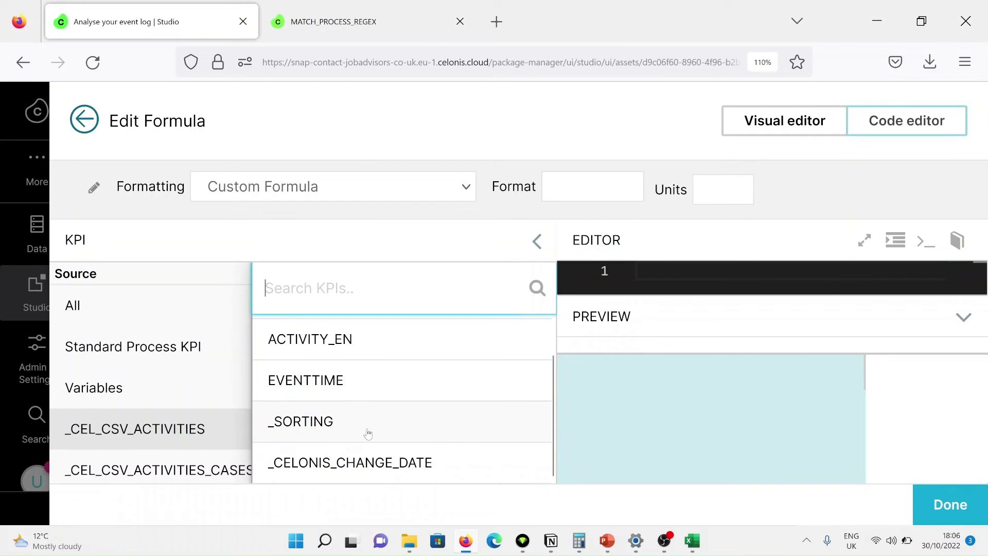
pyautogui.click(314, 423)
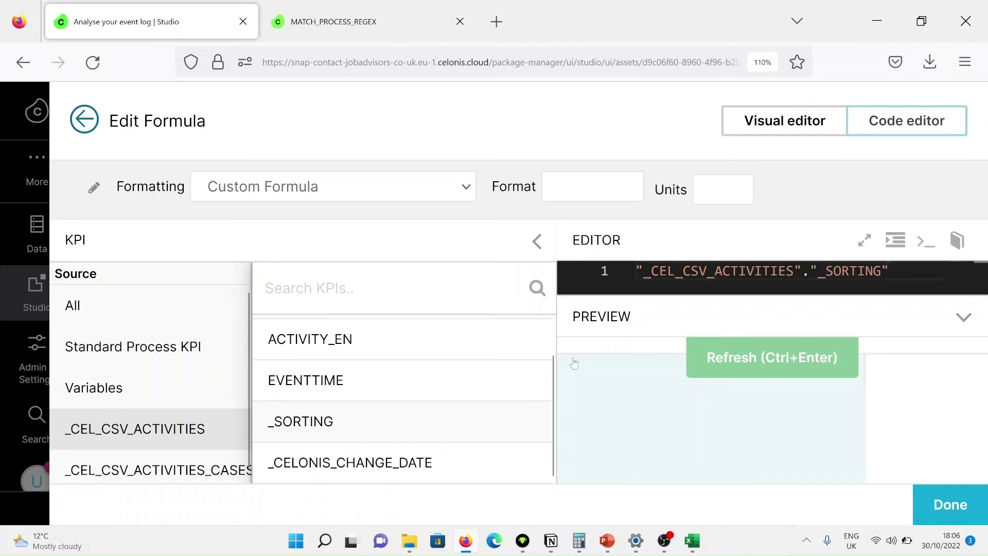
pyautogui.click(710, 368)
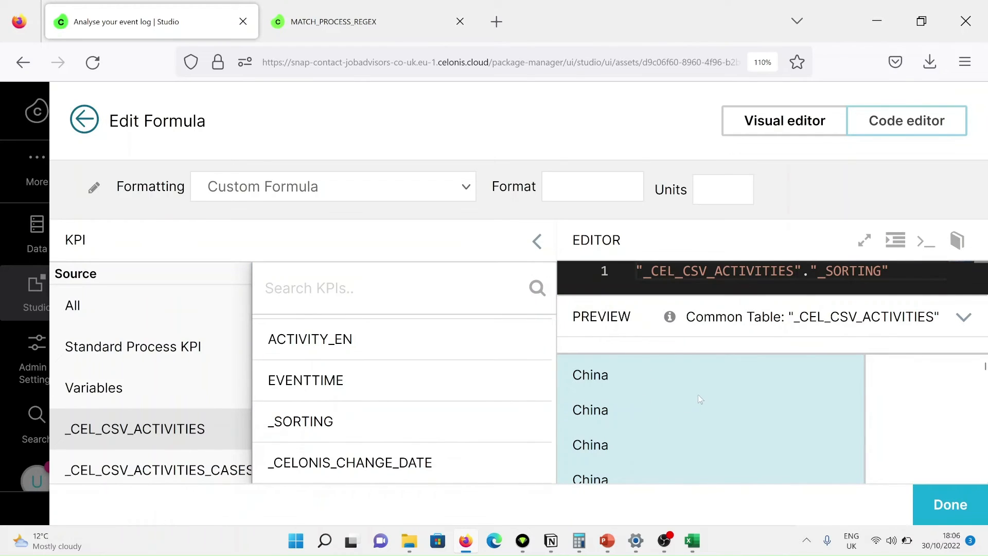
pyautogui.click(943, 510)
pyautogui.click(949, 514)
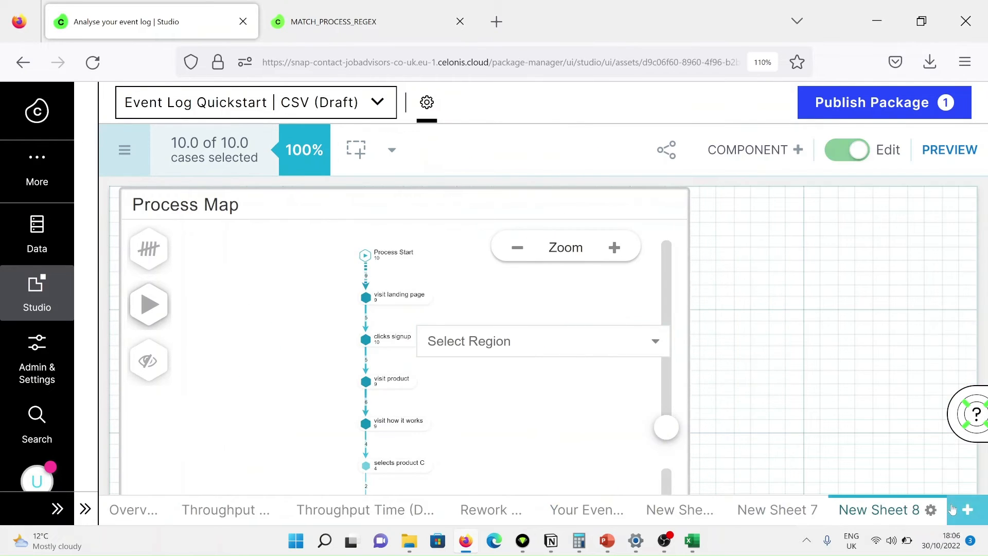
# - Move the Select Region dropdown off the Process Map into the empty space beside it and check the sheet in preview
pyautogui.click(552, 342)
pyautogui.moveTo(552, 342); pyautogui.dragTo(864, 203)
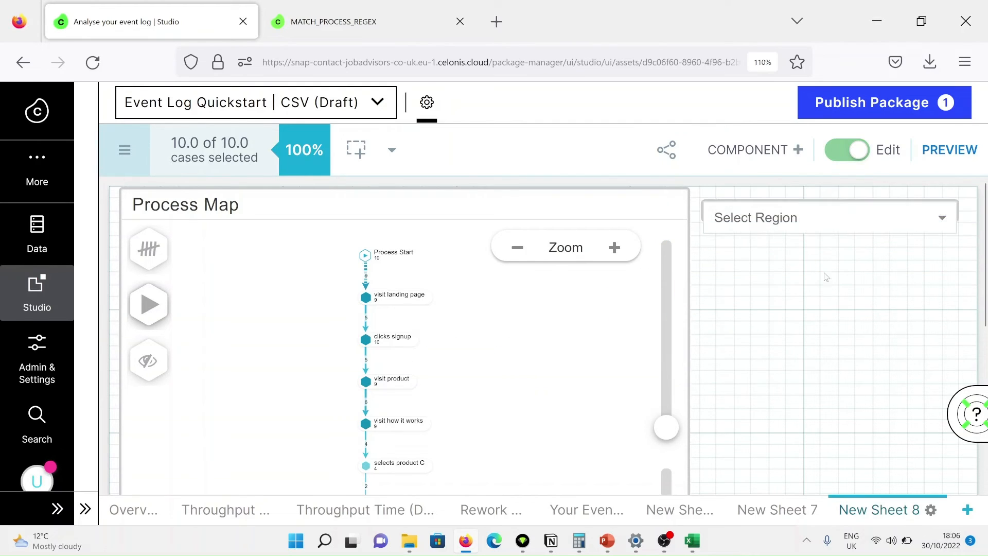
pyautogui.click(939, 153)
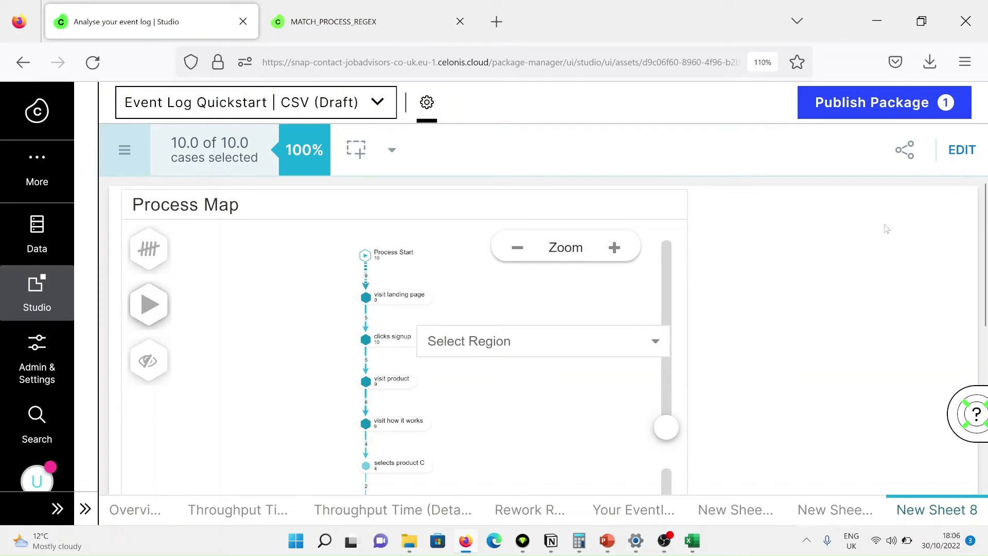
pyautogui.scroll(-5, 896, 354)
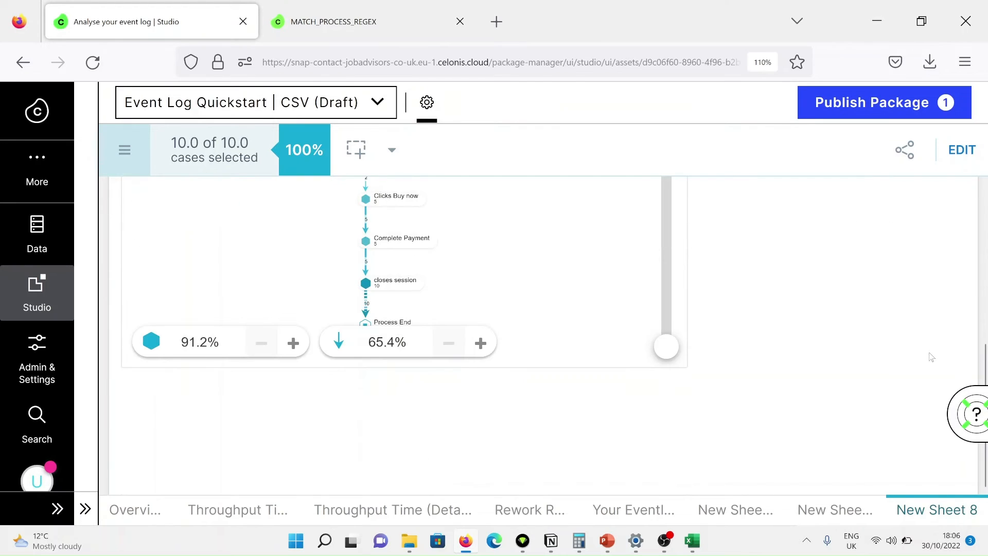
pyautogui.scroll(5, 932, 356)
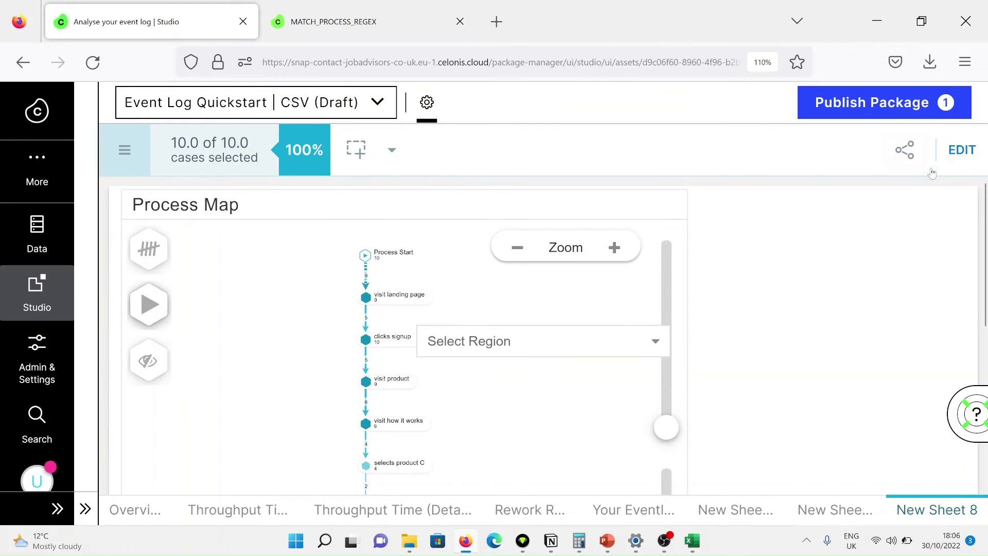
pyautogui.click(962, 151)
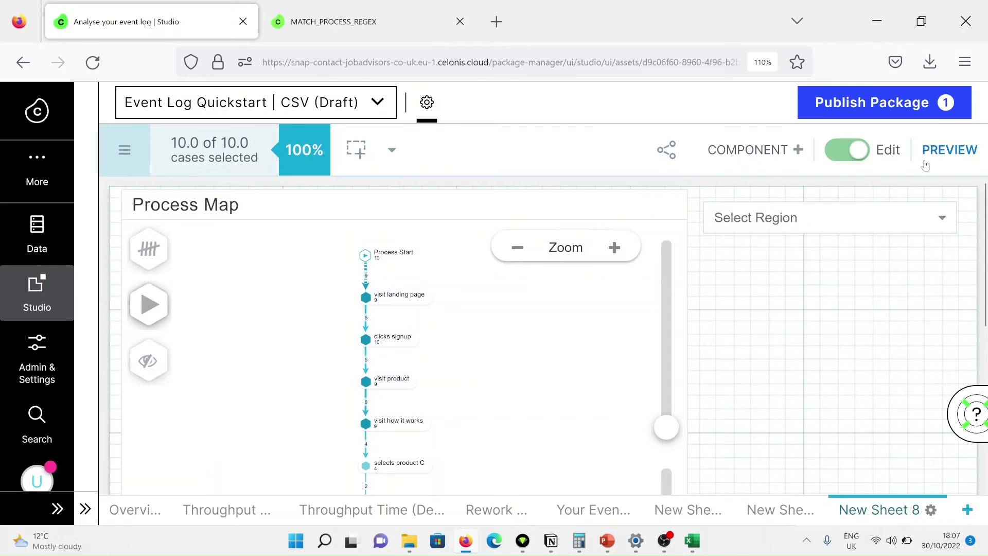
# - Switch off editing, filter the Select Region dropdown to China and examine the resulting process map
pyautogui.click(850, 155)
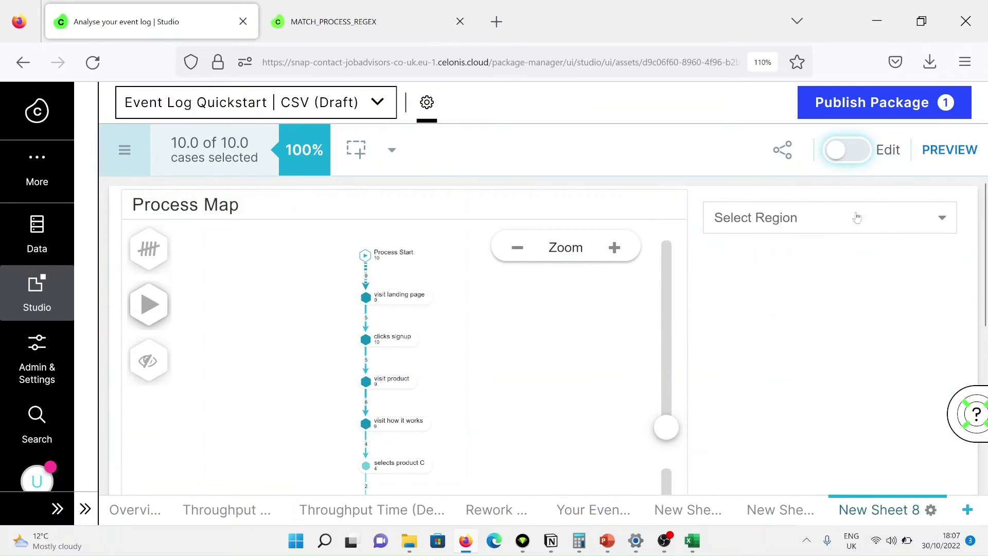
pyautogui.click(942, 221)
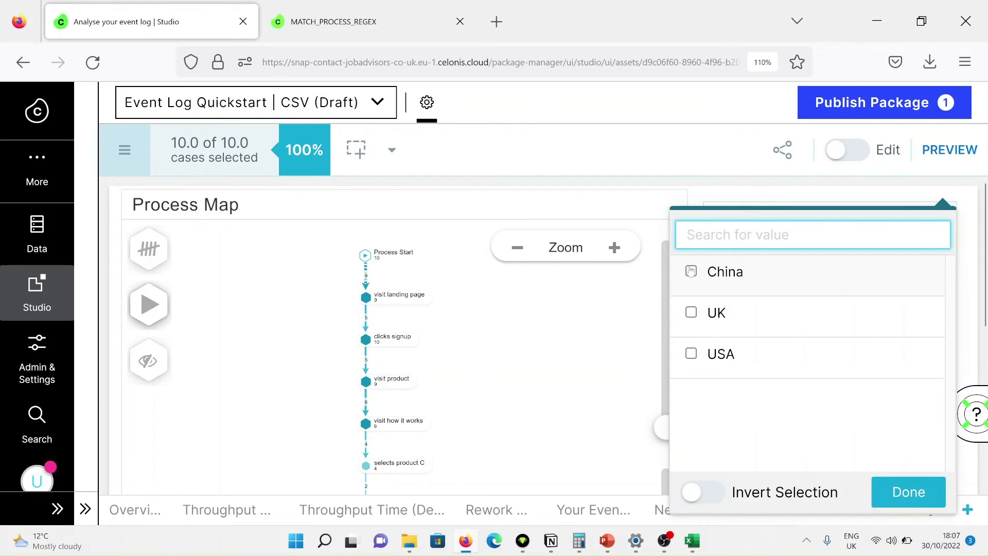
pyautogui.click(692, 272)
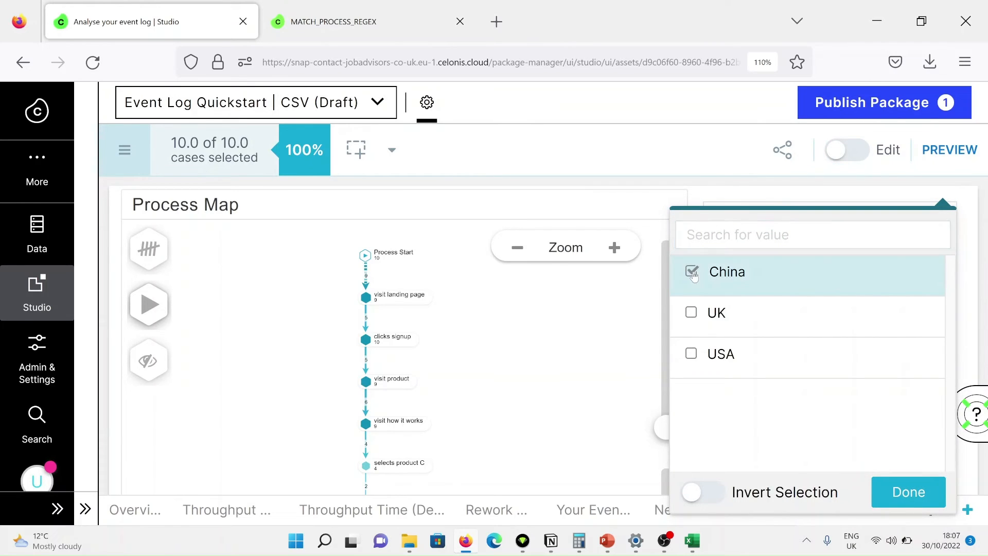
pyautogui.click(886, 498)
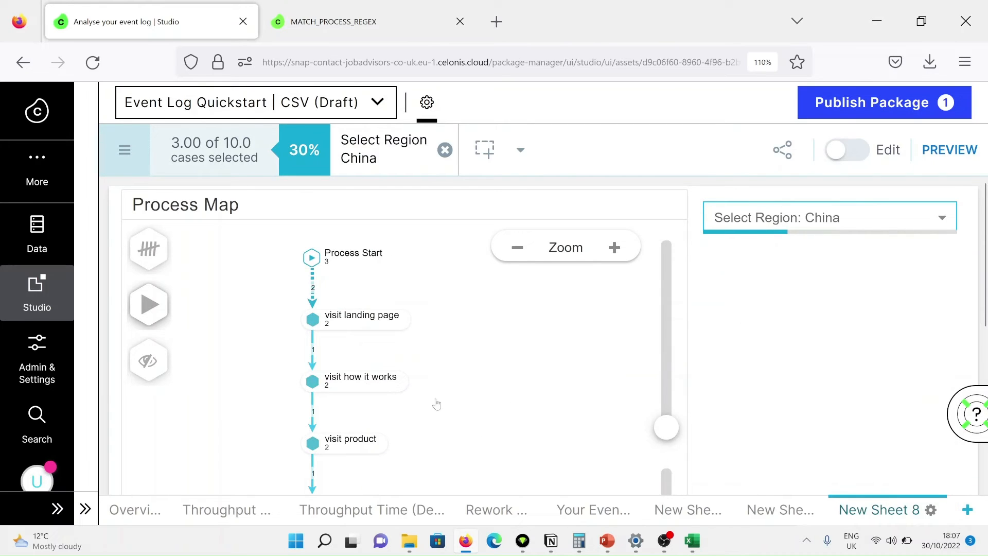
pyautogui.moveTo(433, 399); pyautogui.dragTo(430, 370)
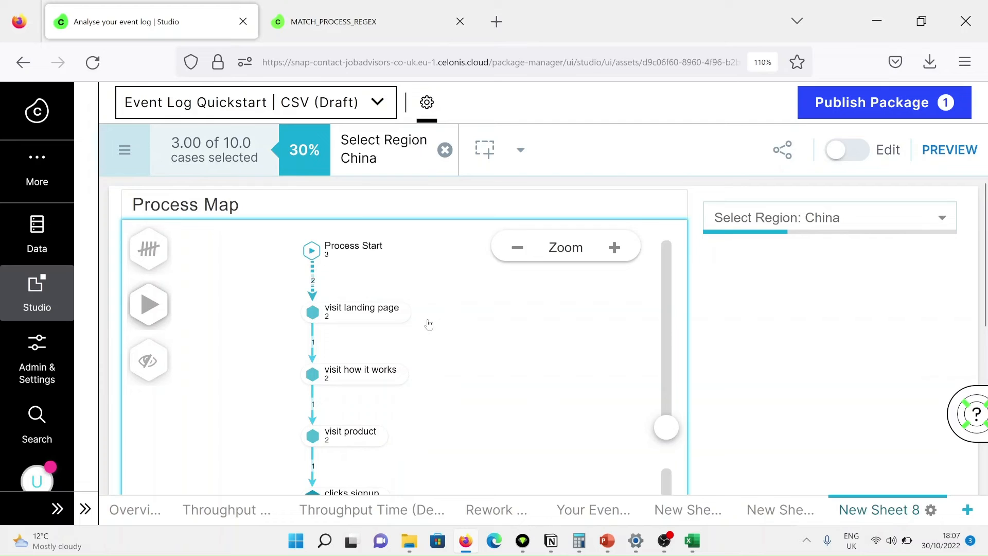
pyautogui.moveTo(430, 394); pyautogui.dragTo(423, 280)
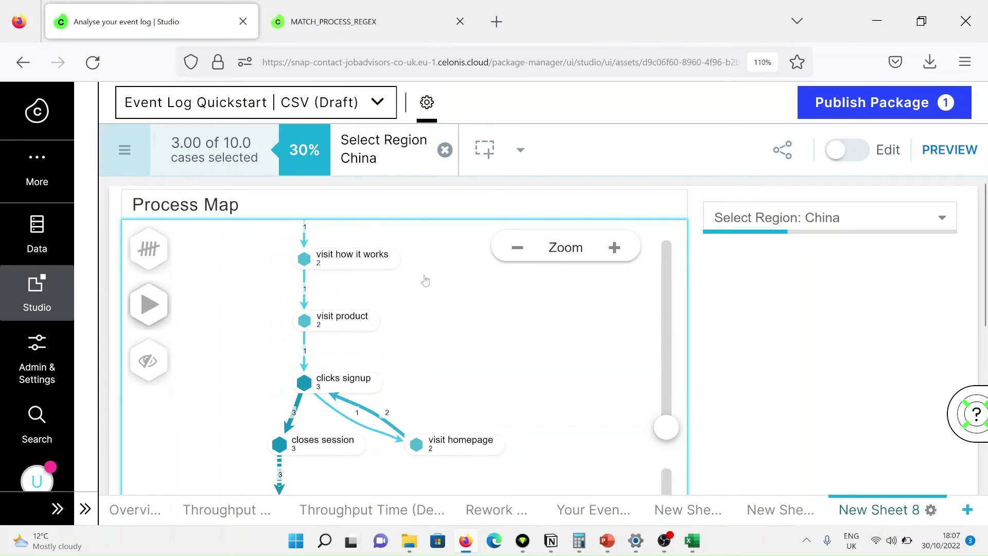
# - Change the Select Region filter to USA only and follow the process map down through its activities
pyautogui.moveTo(877, 211)
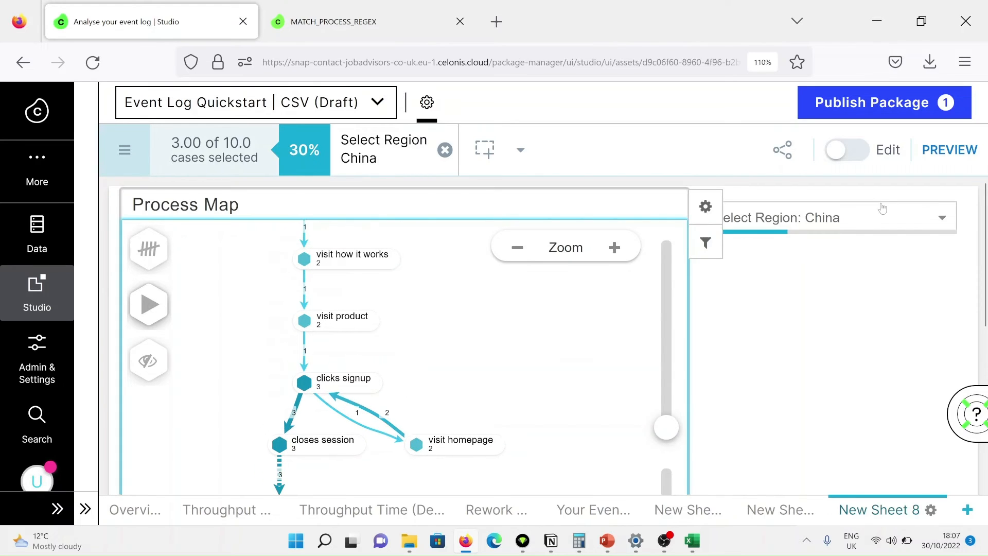
pyautogui.click(852, 227)
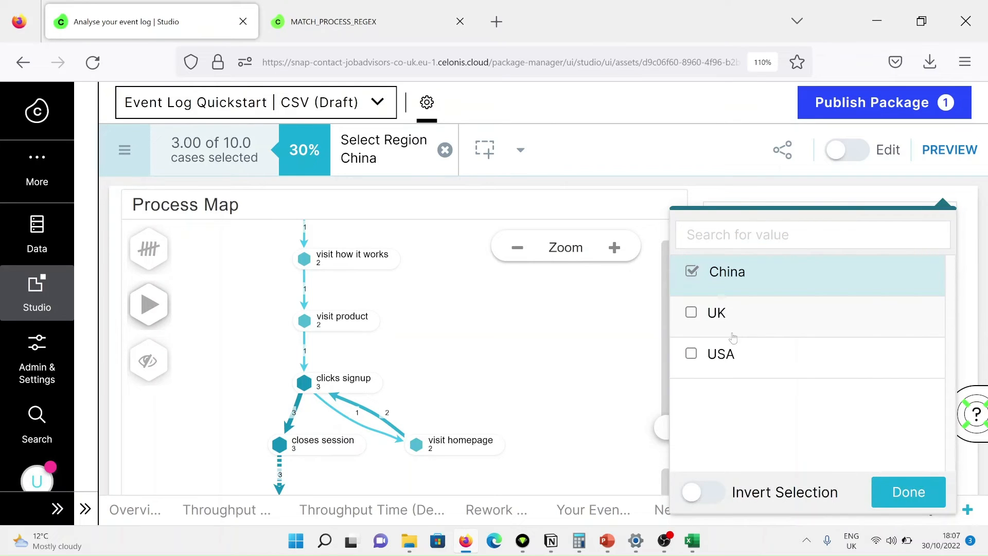
pyautogui.click(691, 354)
pyautogui.click(691, 275)
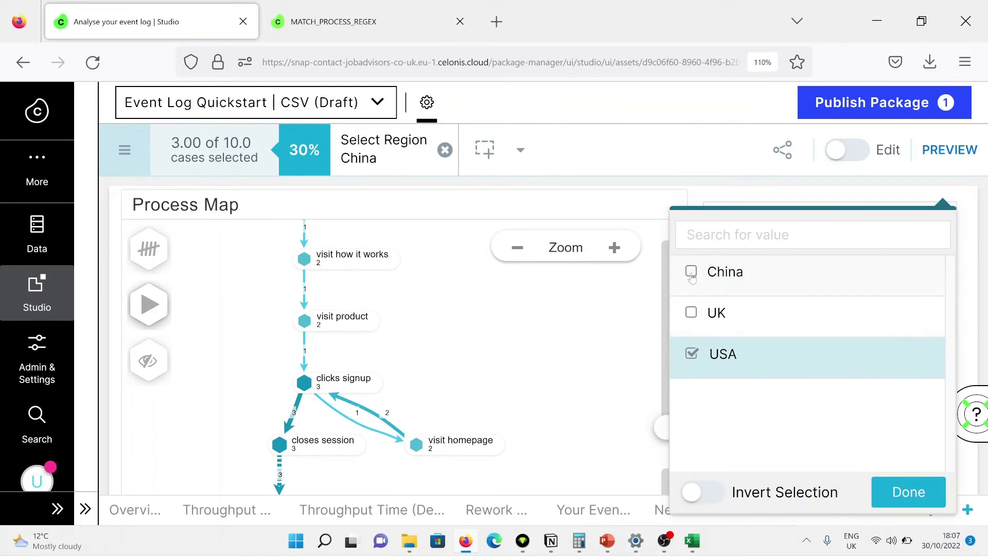
pyautogui.click(907, 492)
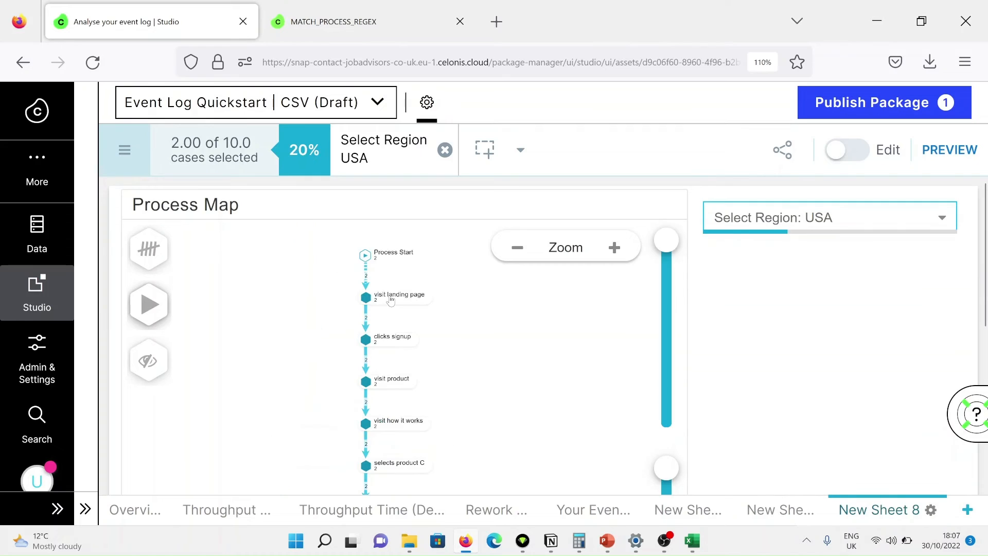
pyautogui.moveTo(452, 385); pyautogui.dragTo(426, 295)
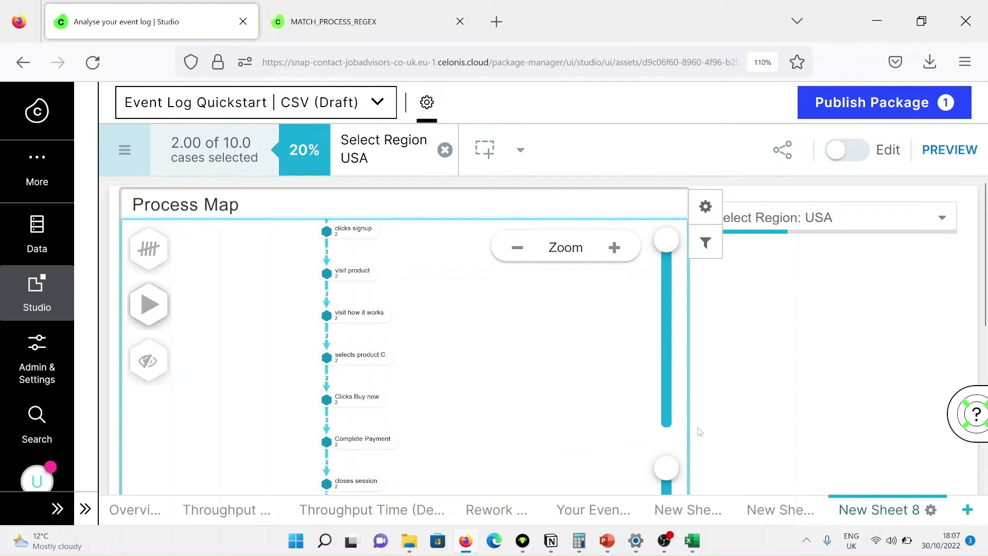
# - Change the Select Region filter to UK only and raise the Process Map's activity detail to the maximum to inspect its branches
pyautogui.click(878, 220)
pyautogui.click(699, 354)
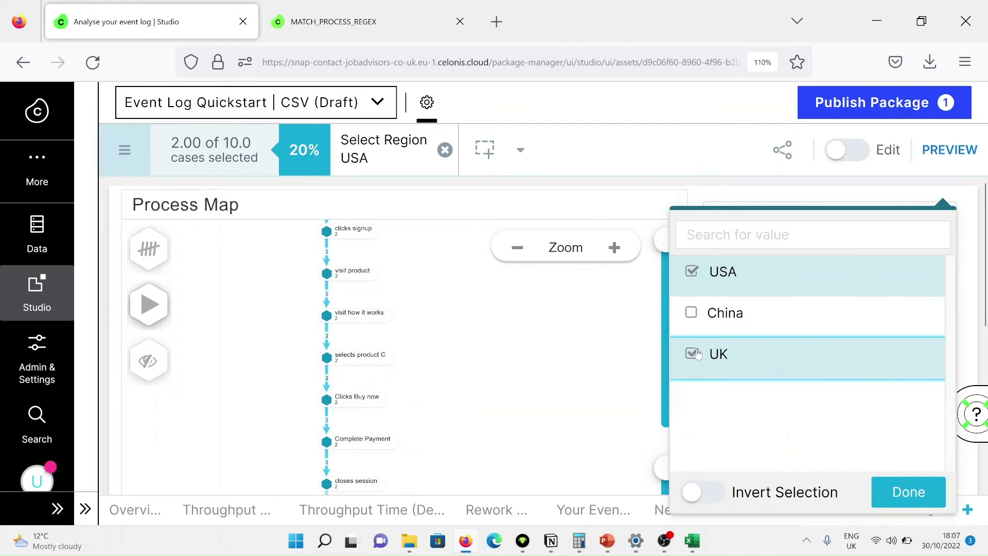
pyautogui.click(696, 274)
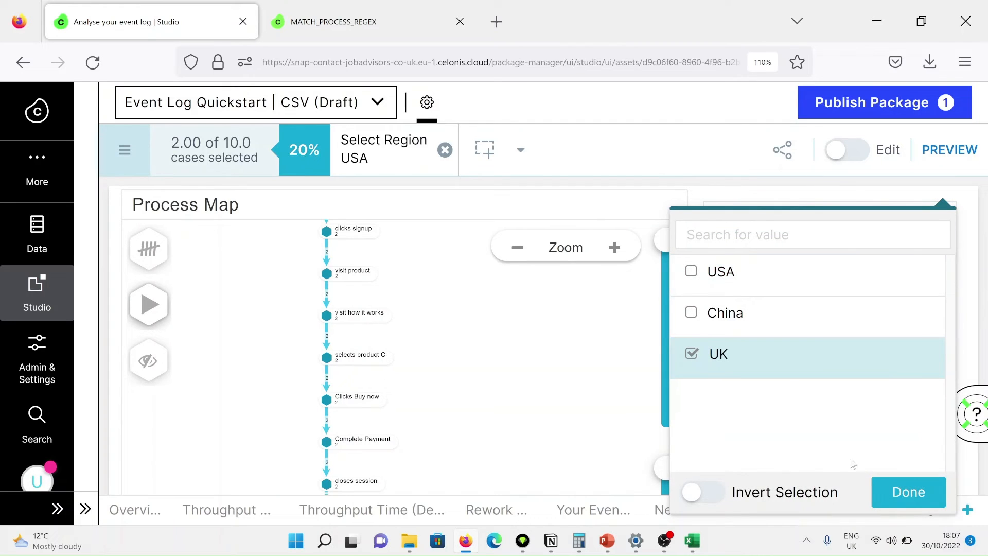
pyautogui.click(510, 377)
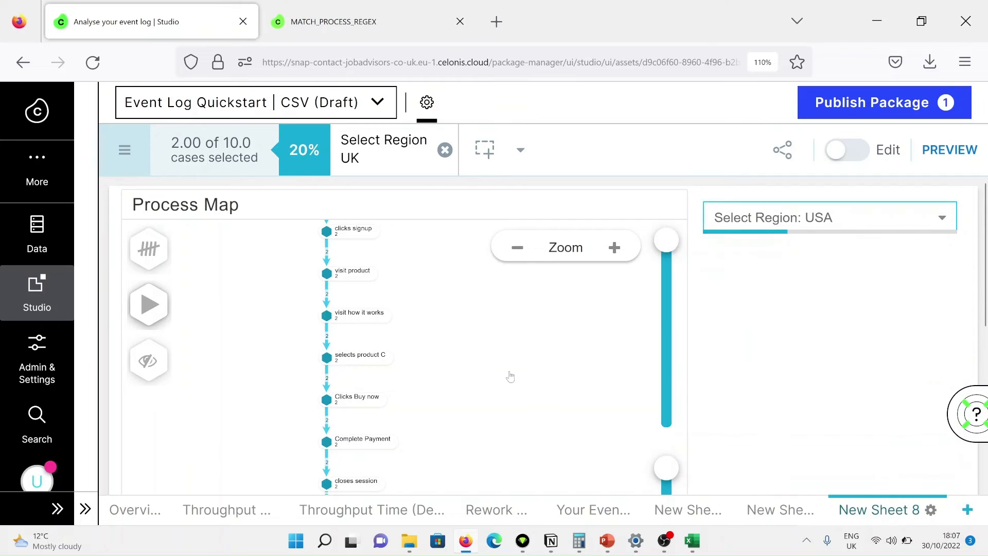
pyautogui.moveTo(501, 390); pyautogui.dragTo(477, 387)
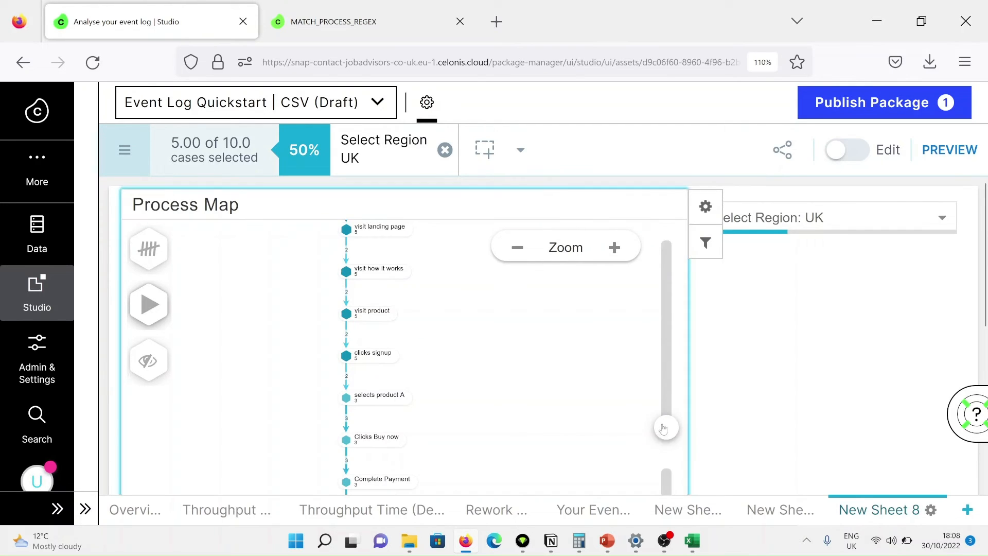
pyautogui.moveTo(665, 428); pyautogui.dragTo(669, 252)
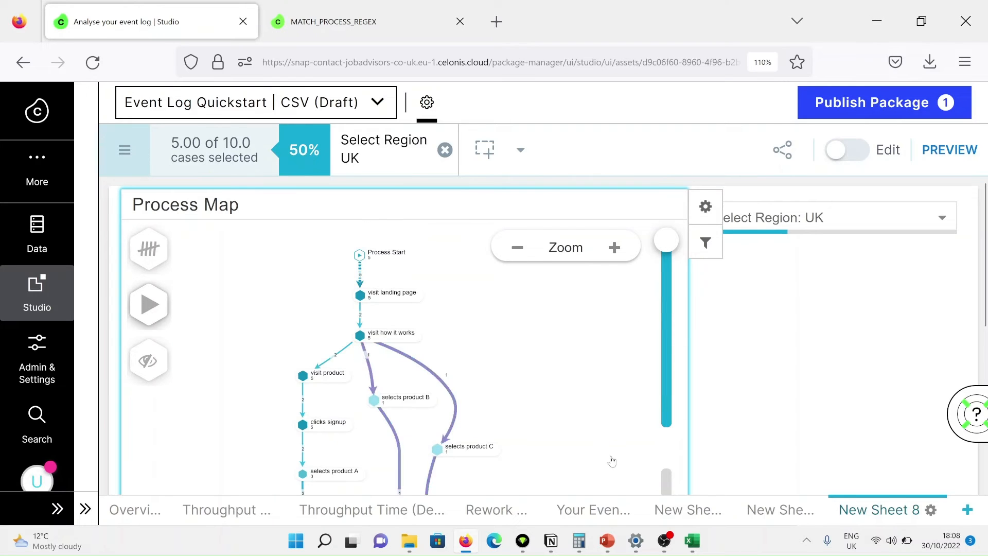
pyautogui.moveTo(517, 410); pyautogui.dragTo(503, 320)
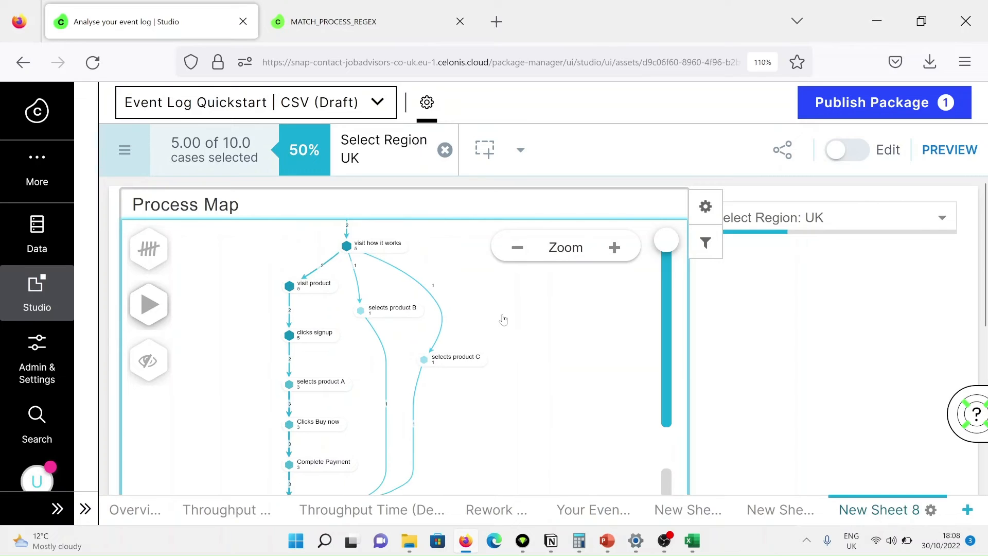
# - Raise the Process Map's connection detail to 100% to examine the UK paths, and return it to 75.6%
pyautogui.scroll(-3, 977, 338)
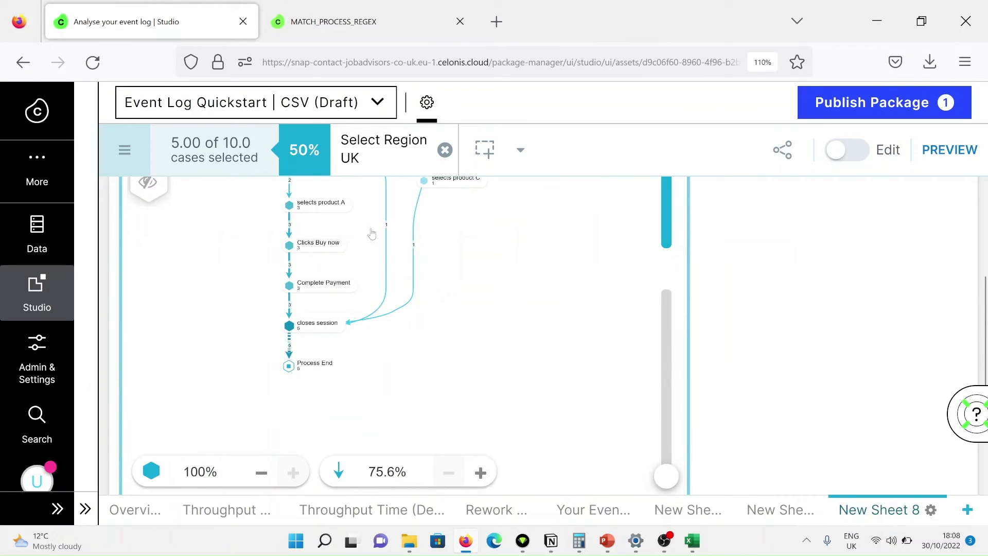
pyautogui.moveTo(666, 476); pyautogui.dragTo(665, 288)
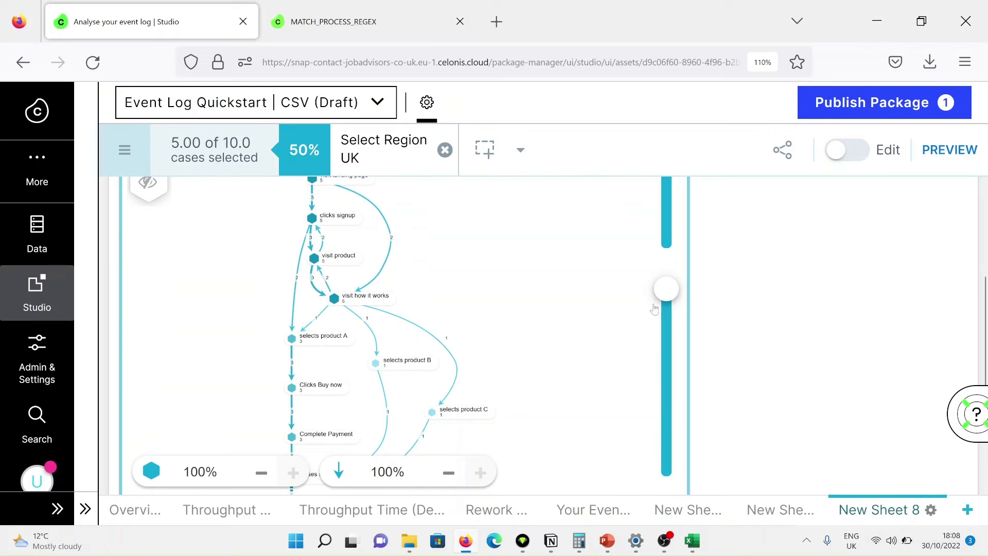
pyautogui.moveTo(667, 289); pyautogui.dragTo(667, 477)
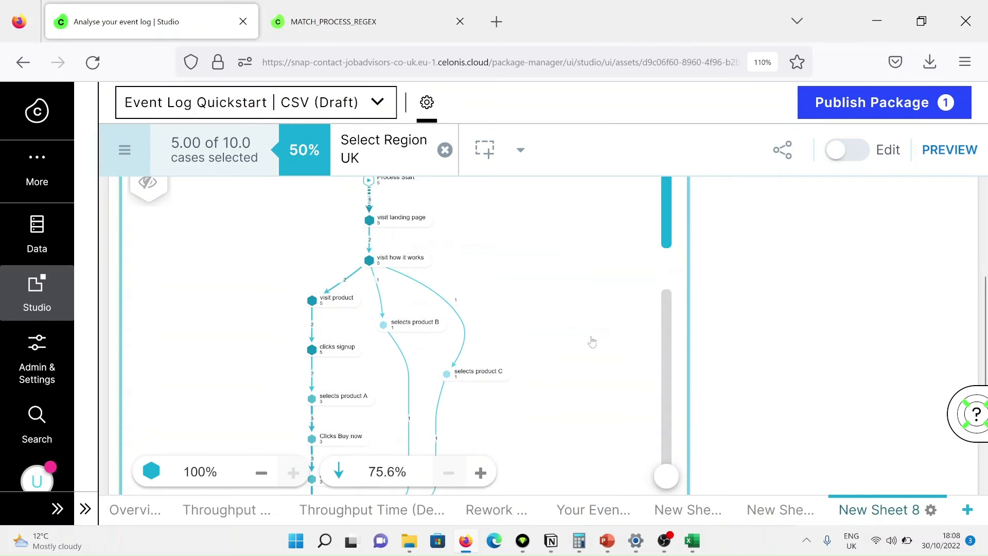
pyautogui.scroll(3, 833, 301)
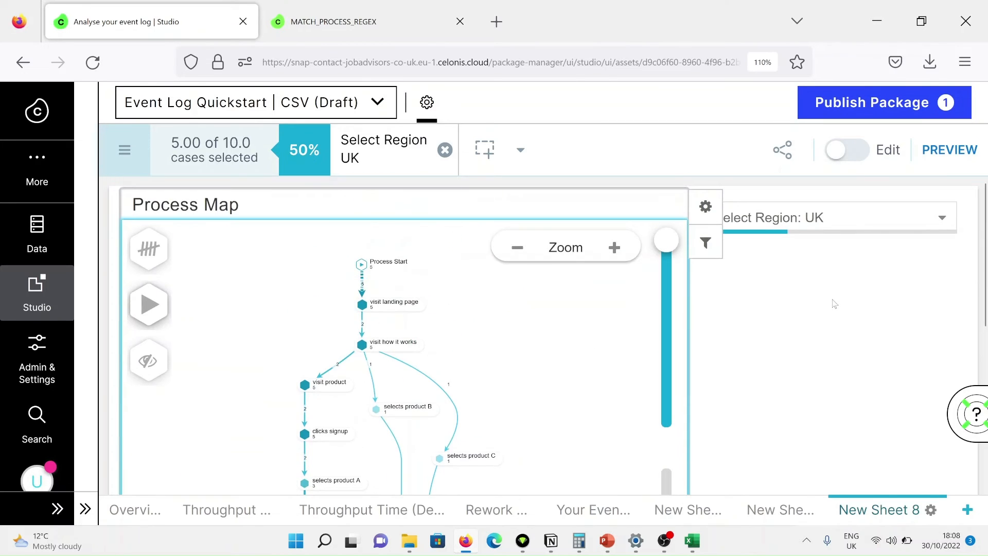
# - Reduce the Process Map's activity detail to the minimum and follow the UK main path down to closes session
pyautogui.click(663, 424)
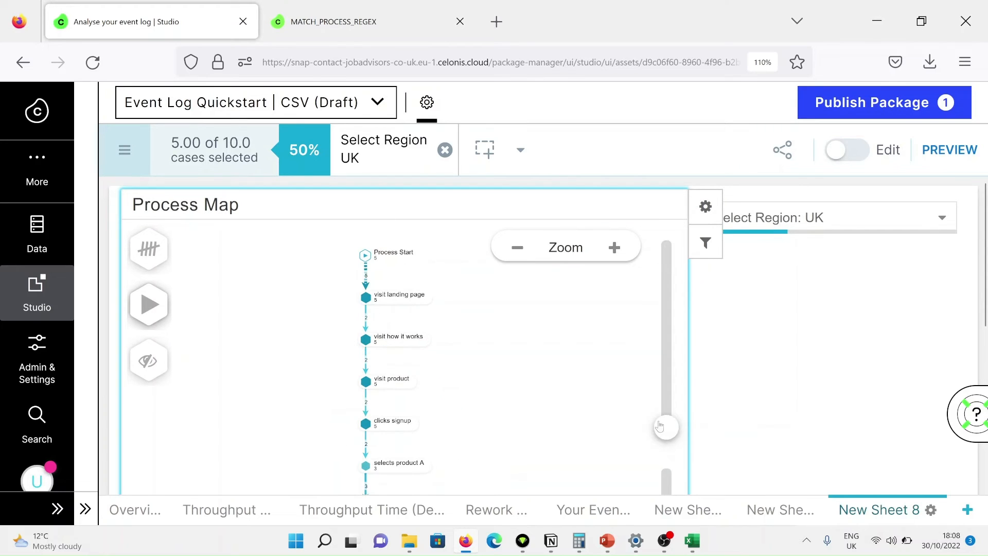
pyautogui.moveTo(467, 417); pyautogui.dragTo(444, 408)
pyautogui.click(516, 247)
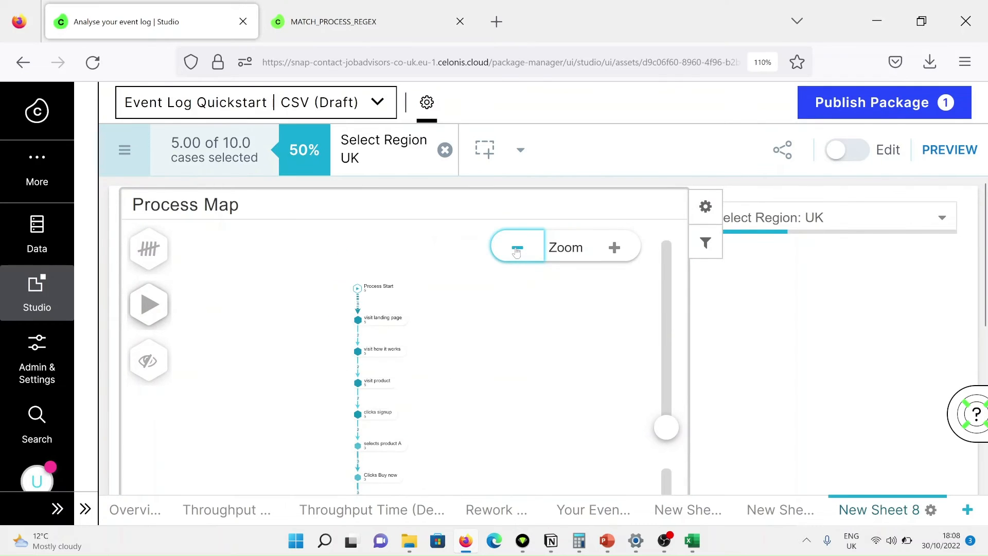
pyautogui.scroll(1, 449, 364)
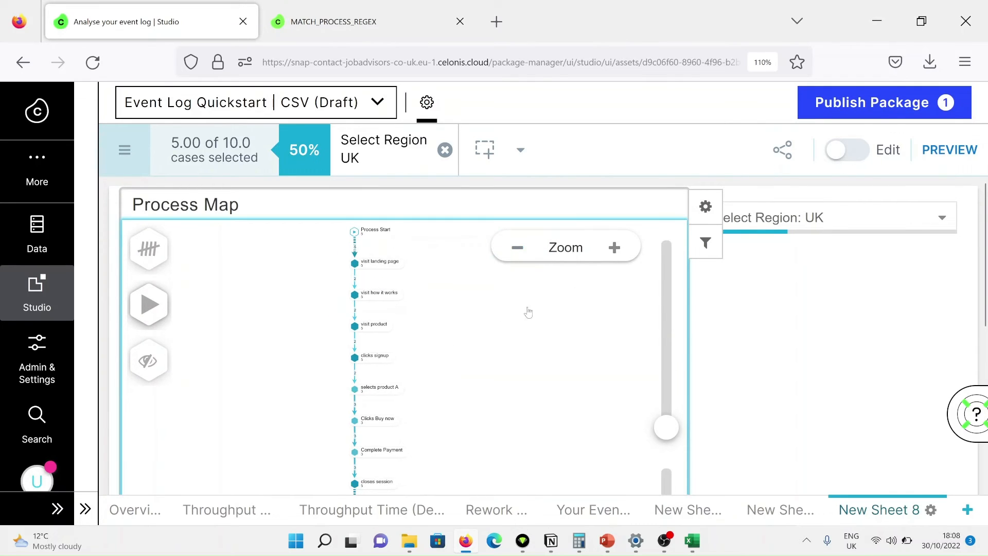
pyautogui.click(614, 247)
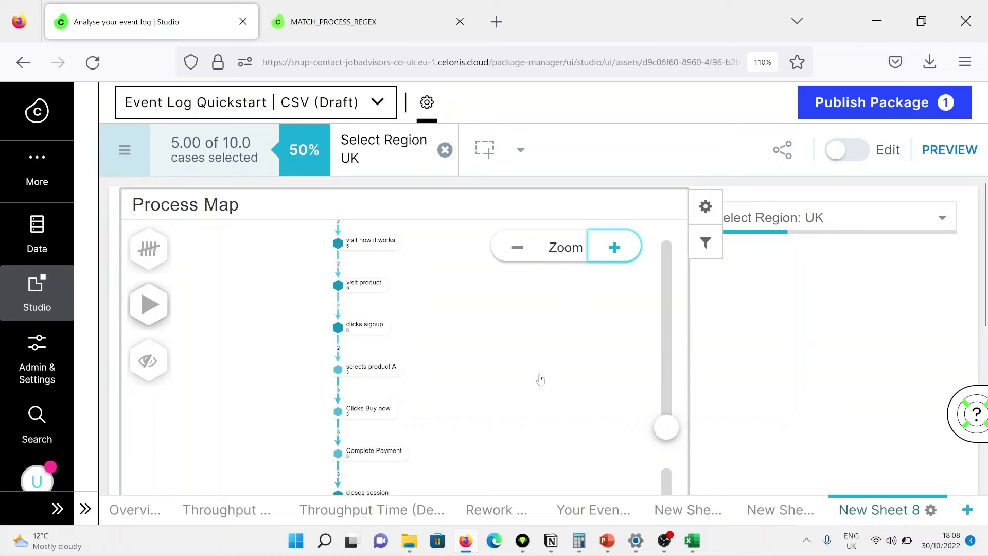
# - Turn editing back on for the sheet and clear the Select Region filter for UK
pyautogui.click(901, 241)
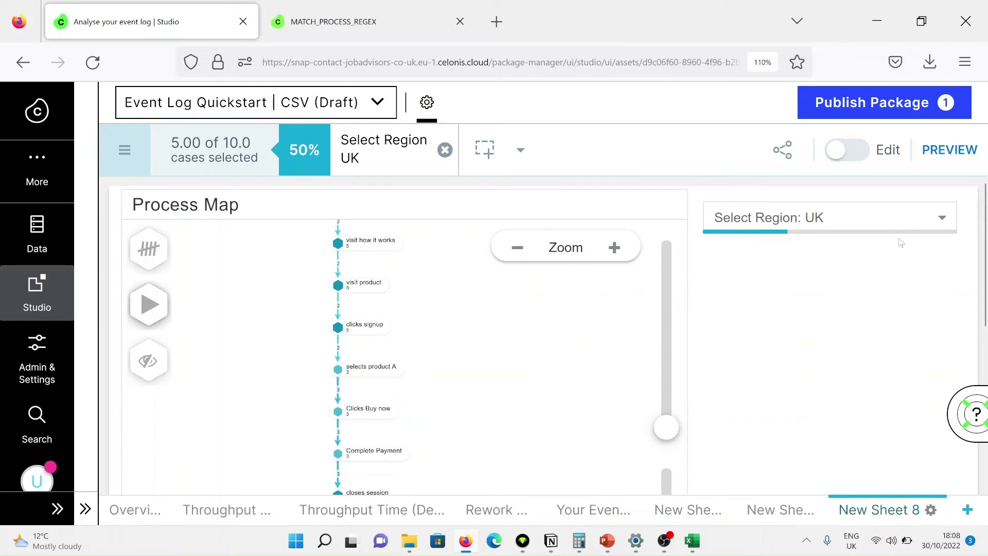
pyautogui.click(843, 152)
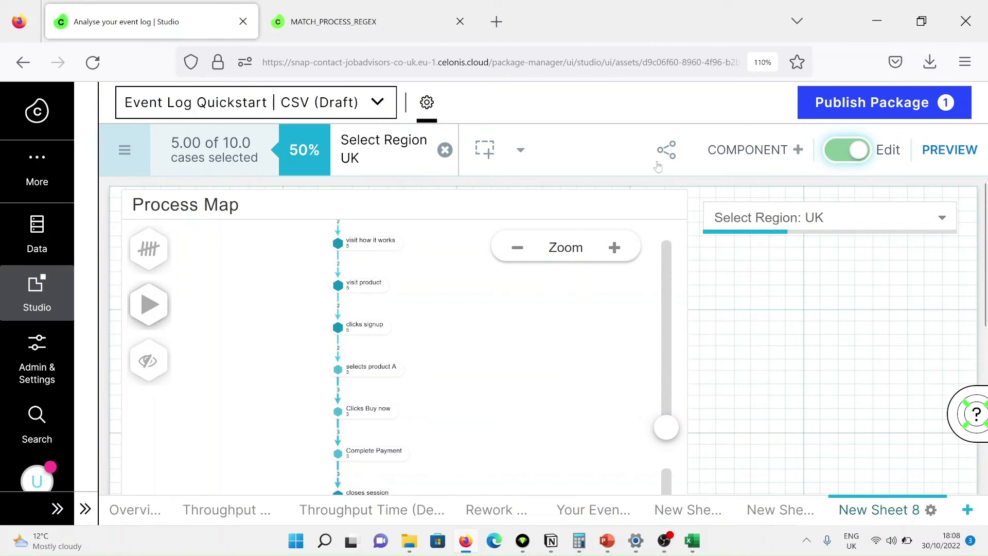
pyautogui.click(445, 150)
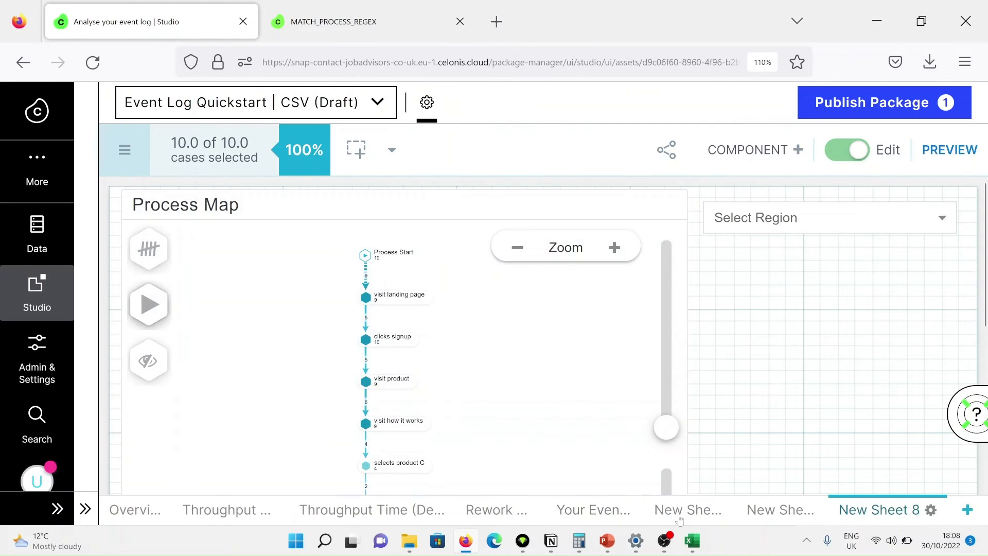
# - Open the component options of the region column chart on New Sheet 7 and review its dimensions and KPIs
pyautogui.click(766, 511)
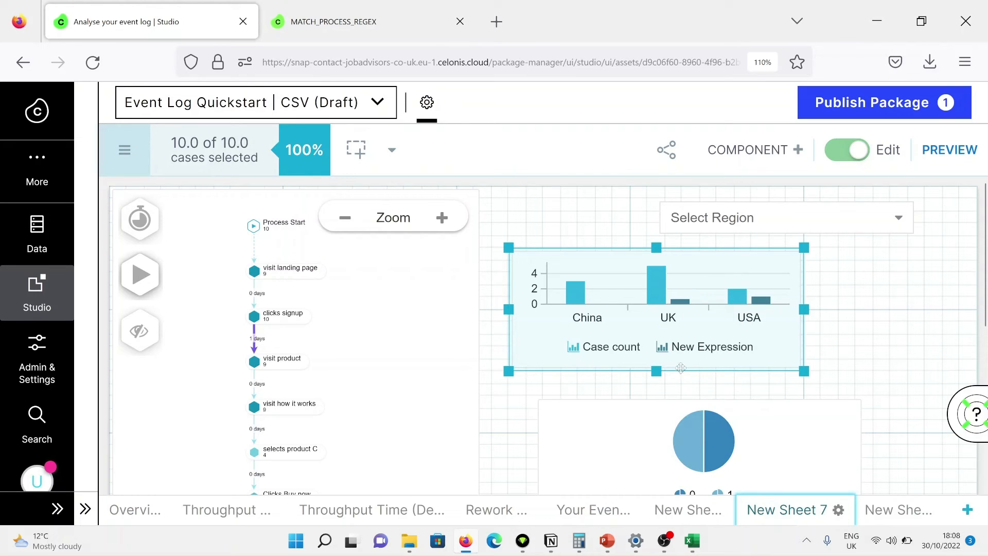
pyautogui.doubleClick(704, 326)
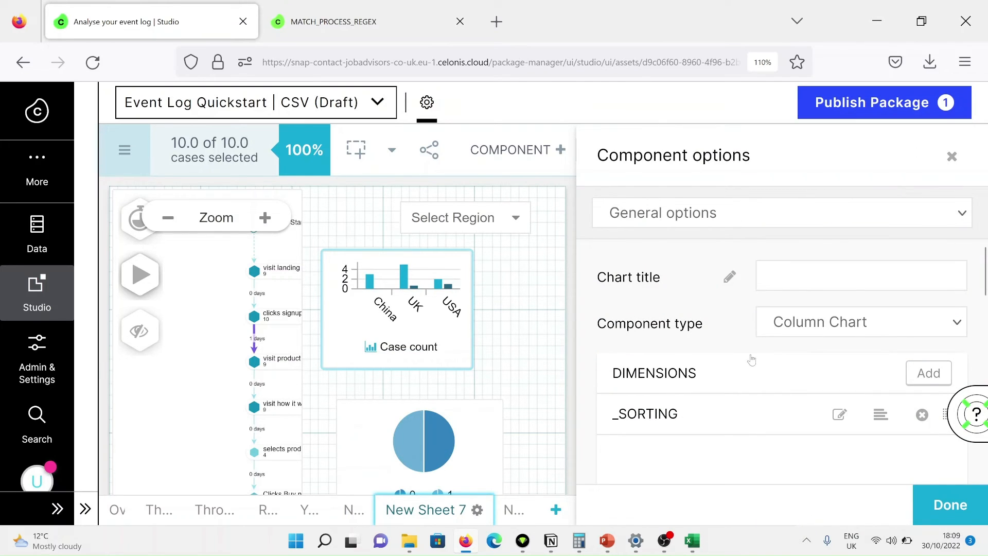
pyautogui.scroll(-3, 755, 360)
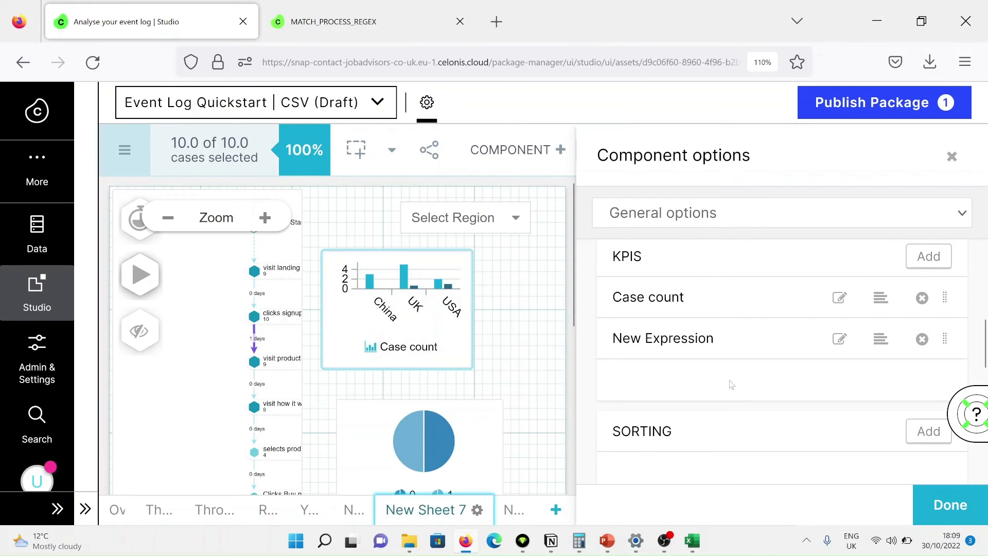
pyautogui.scroll(3, 730, 378)
pyautogui.scroll(-2, 762, 384)
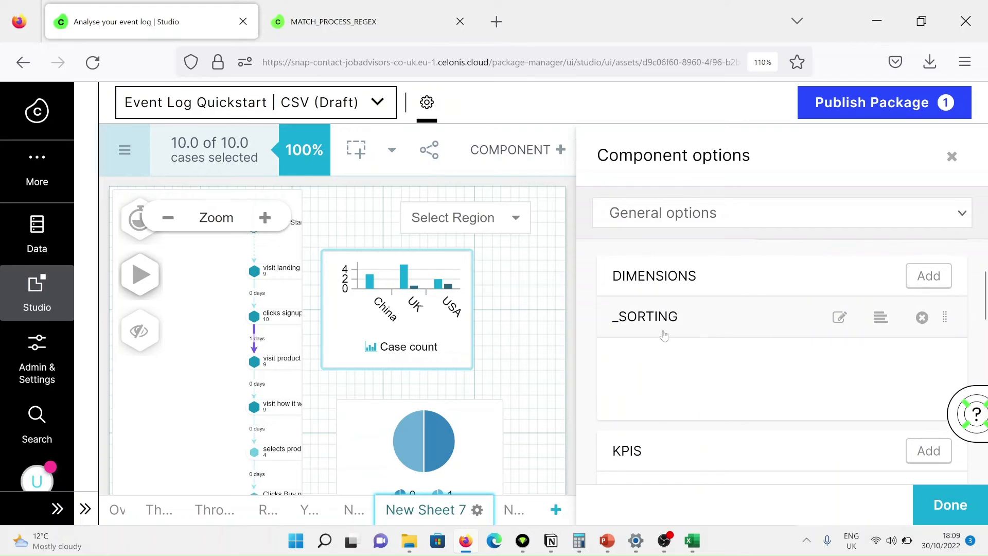
pyautogui.scroll(-4, 820, 352)
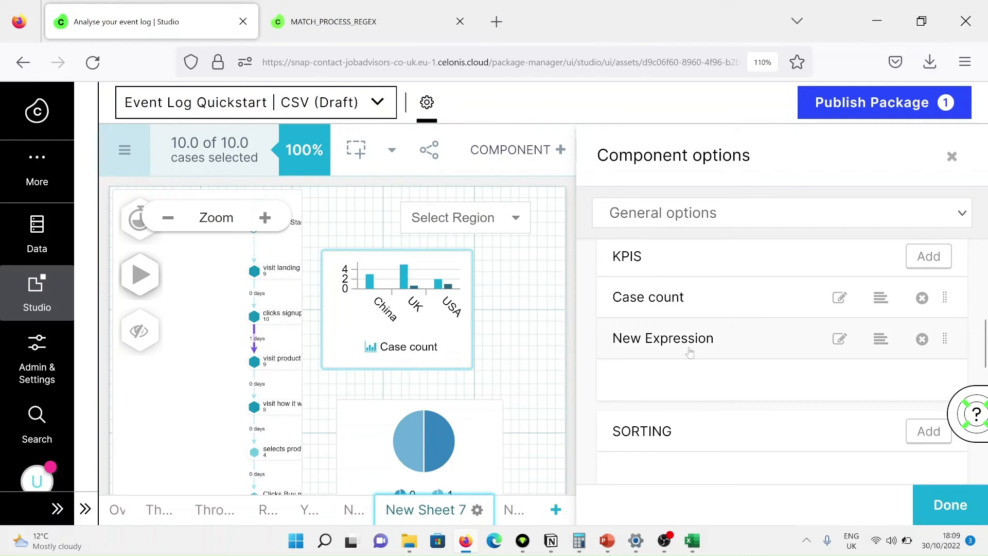
# - Rename the column chart's New Expression KPI as Conversion %
pyautogui.click(840, 338)
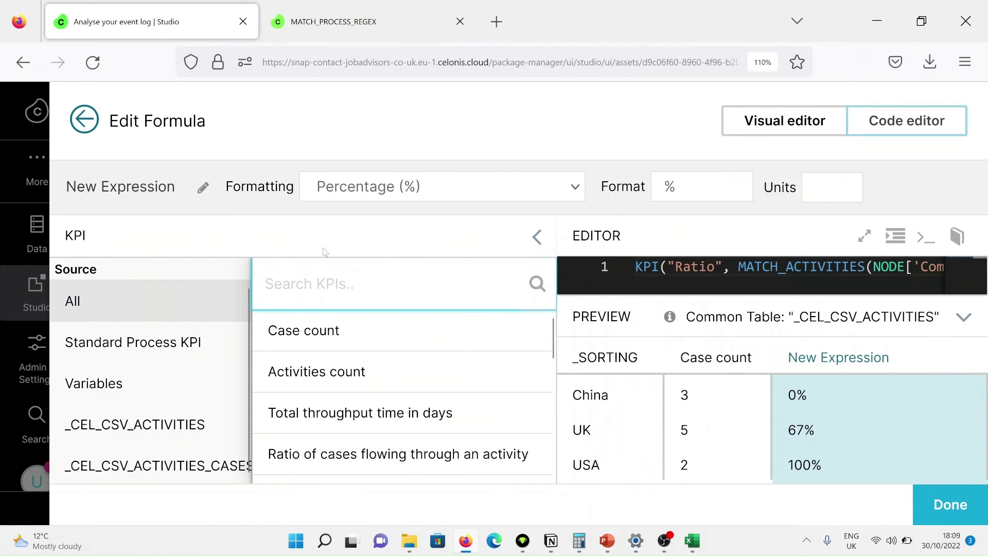
pyautogui.click(202, 189)
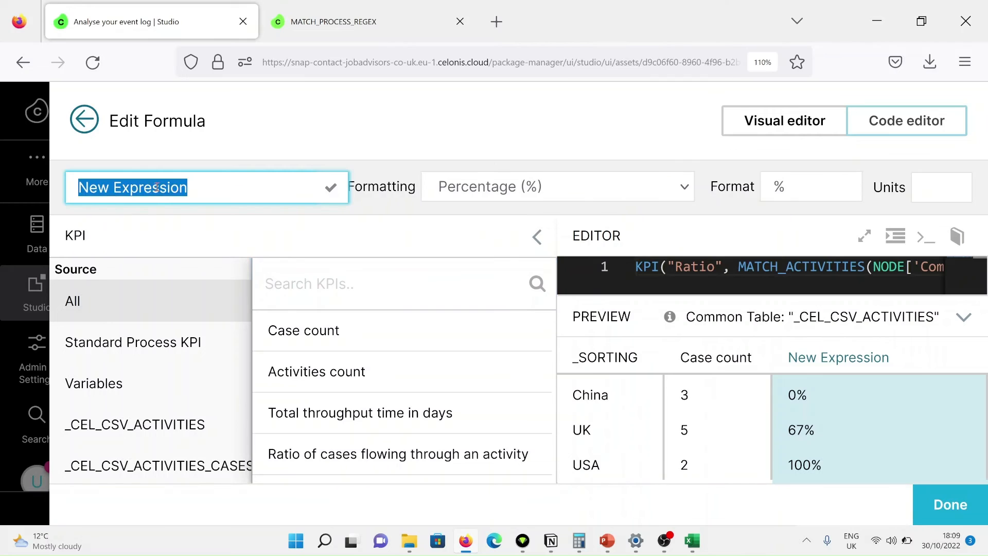
pyautogui.click(200, 194)
pyautogui.moveTo(201, 194); pyautogui.dragTo(14, 178)
pyautogui.write('Co')
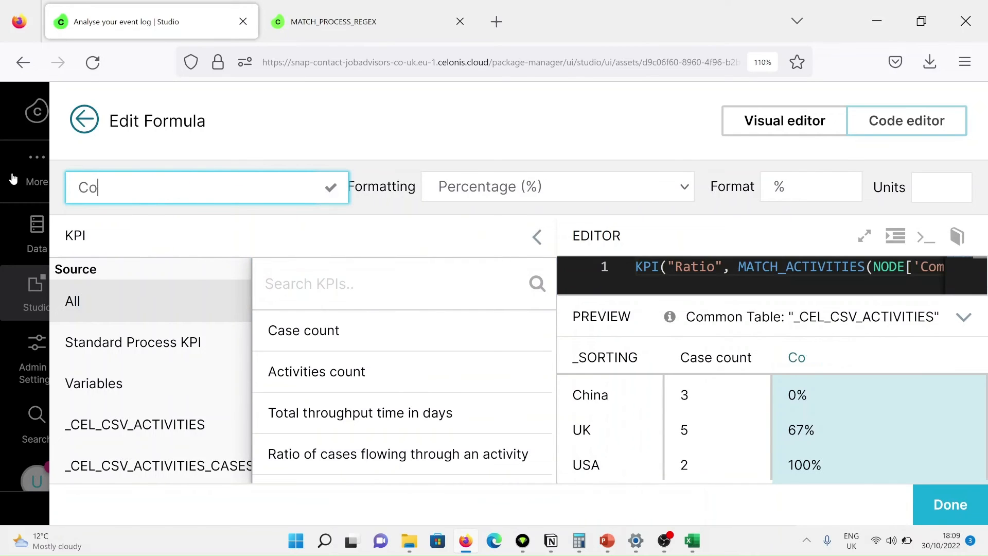
pyautogui.write('nversion %')
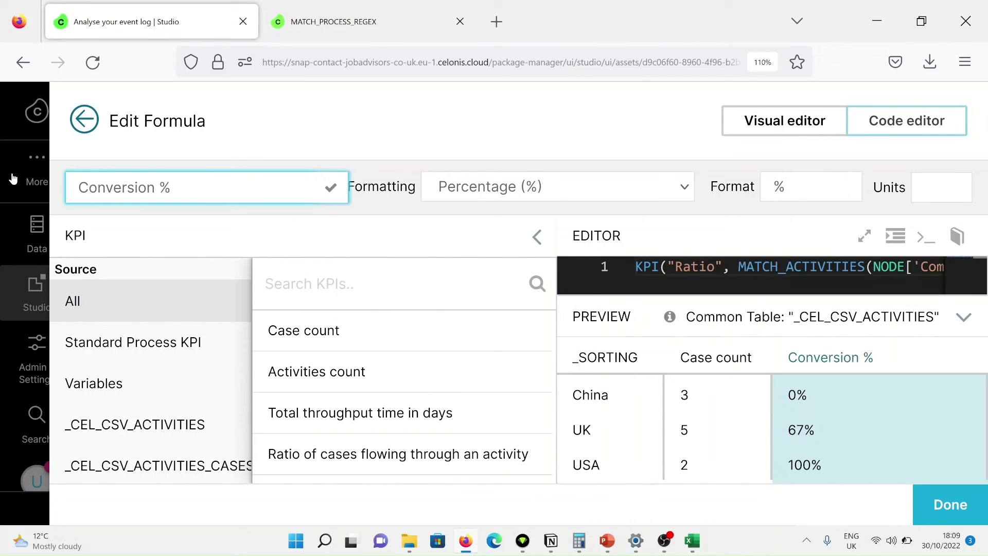
pyautogui.click(951, 507)
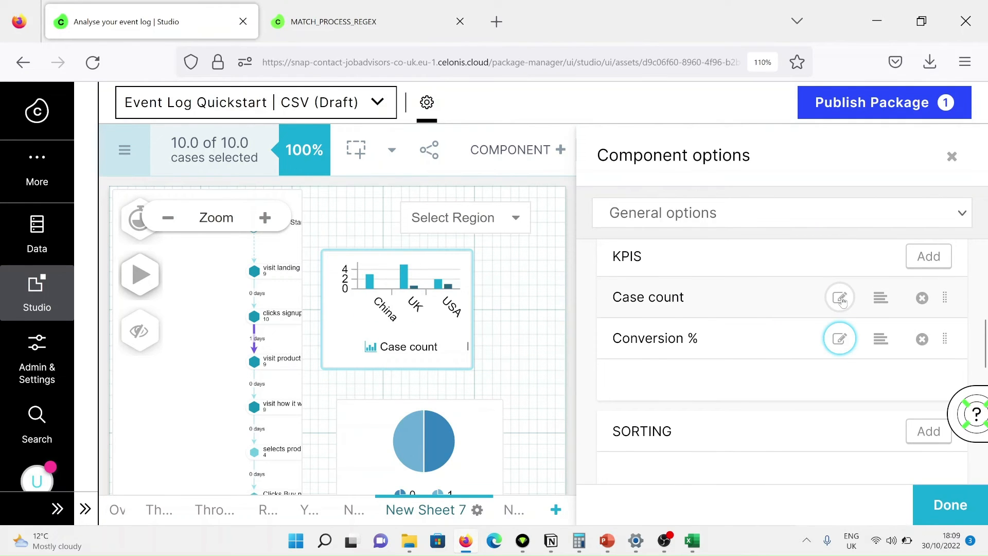
# - Examine the full formula behind the column chart's Case count KPI and close it without changes
pyautogui.click(841, 298)
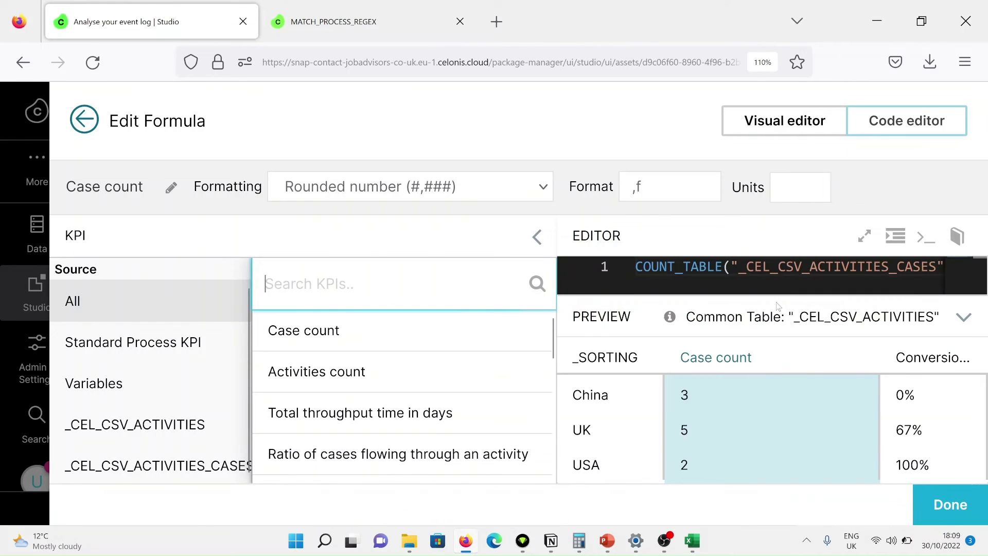
pyautogui.moveTo(679, 290)
pyautogui.mouseDown()
pyautogui.moveTo(721, 288)
pyautogui.moveTo(665, 293)
pyautogui.mouseUp()
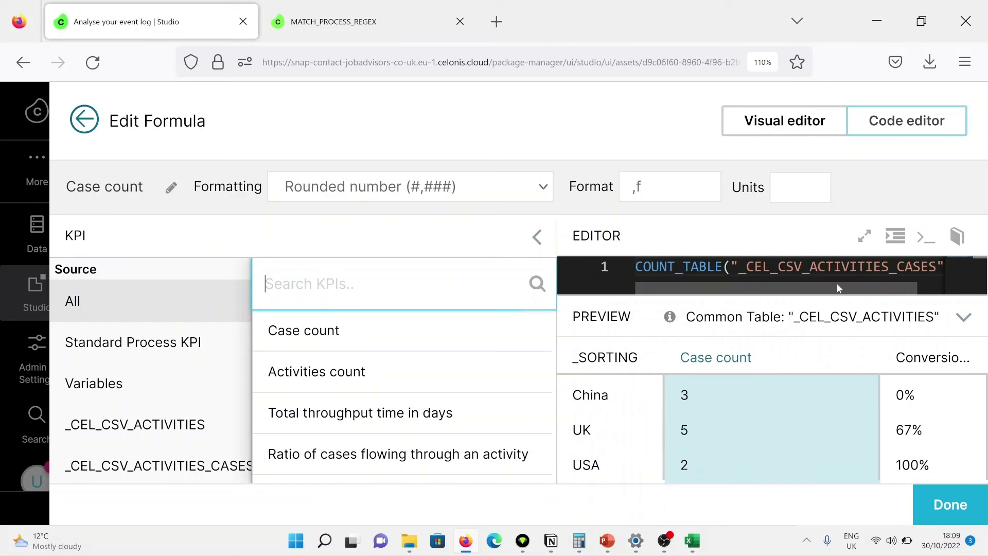
pyautogui.click(941, 292)
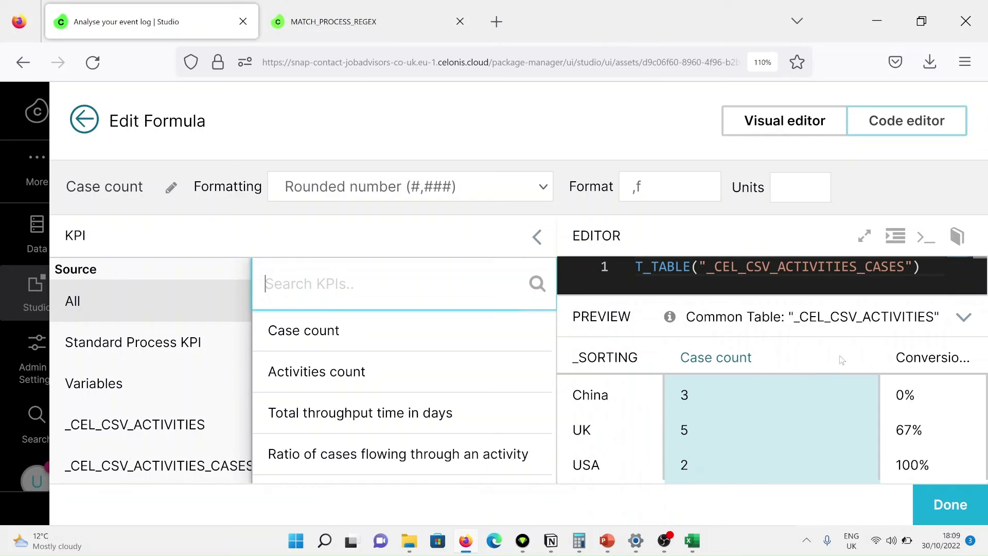
pyautogui.click(924, 505)
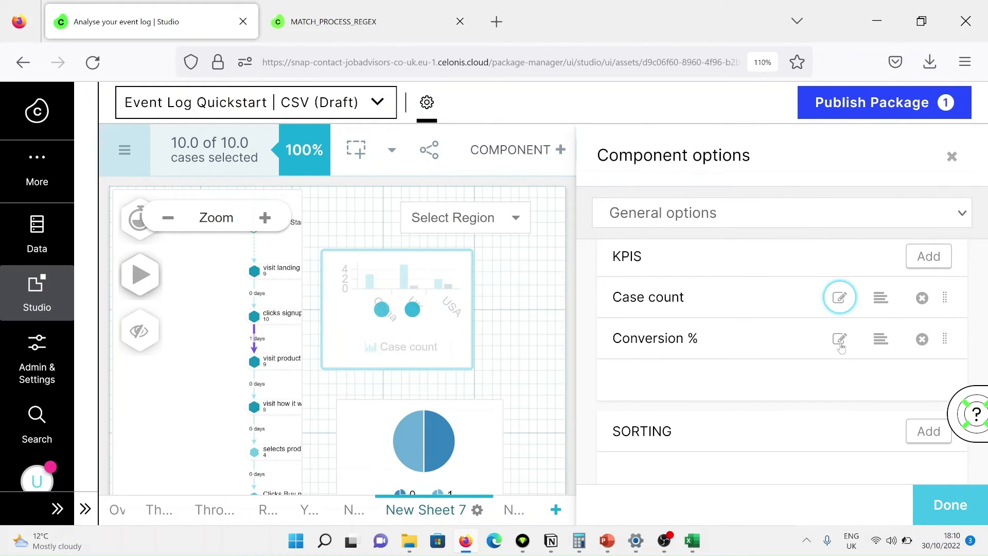
# - Examine the Conversion % KPI's formula as code and in the visual editor with the preview collapsed, and close it
pyautogui.click(840, 342)
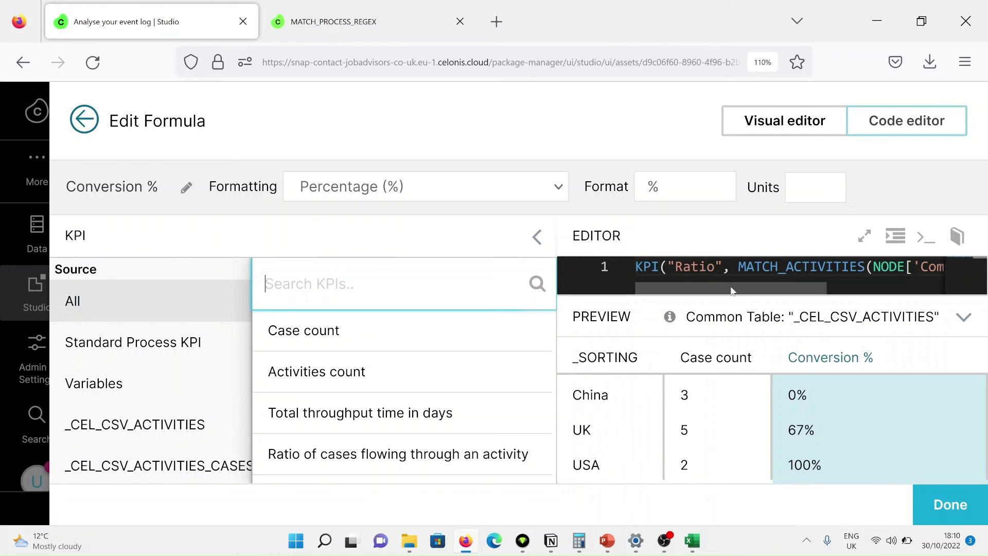
pyautogui.moveTo(731, 291); pyautogui.dragTo(862, 301)
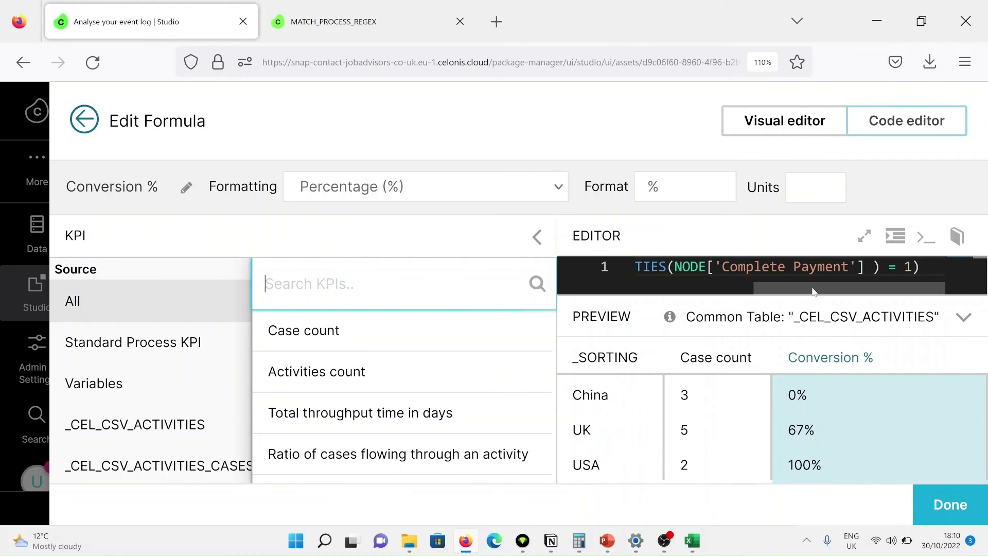
pyautogui.moveTo(814, 290); pyautogui.dragTo(700, 293)
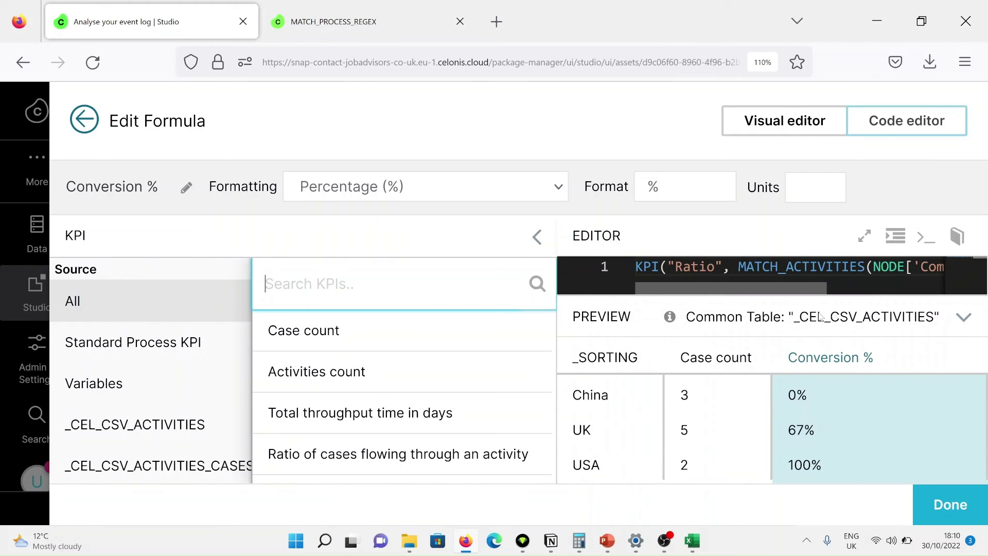
pyautogui.click(813, 125)
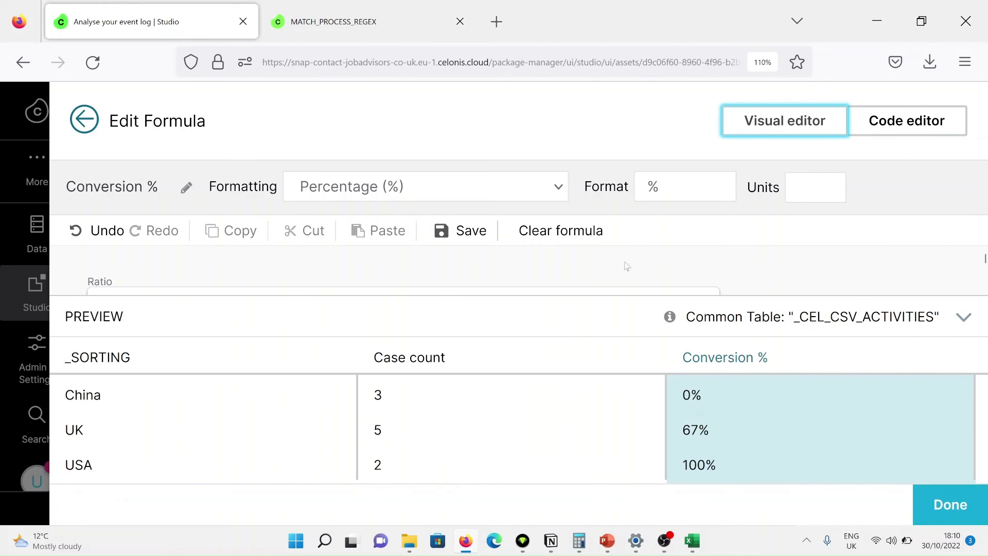
pyautogui.click(968, 320)
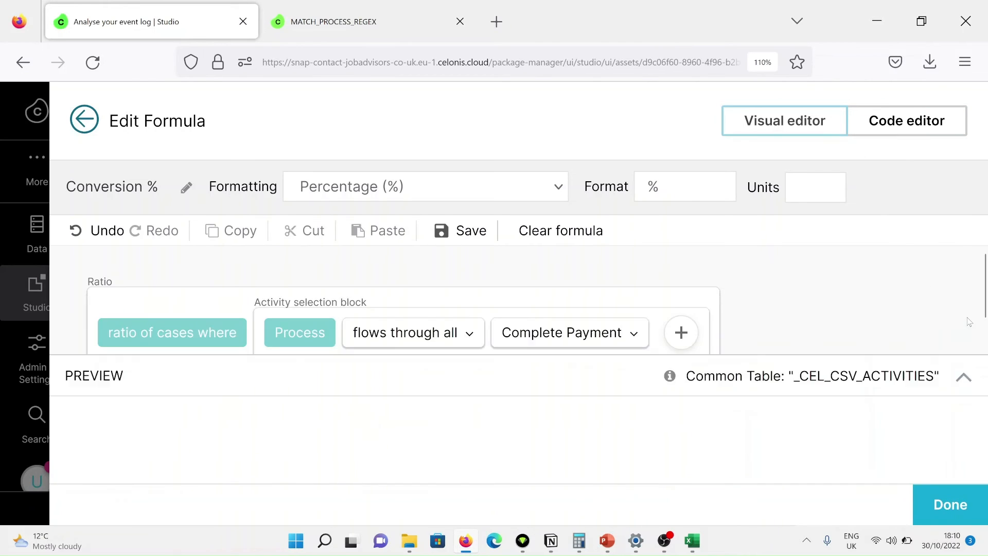
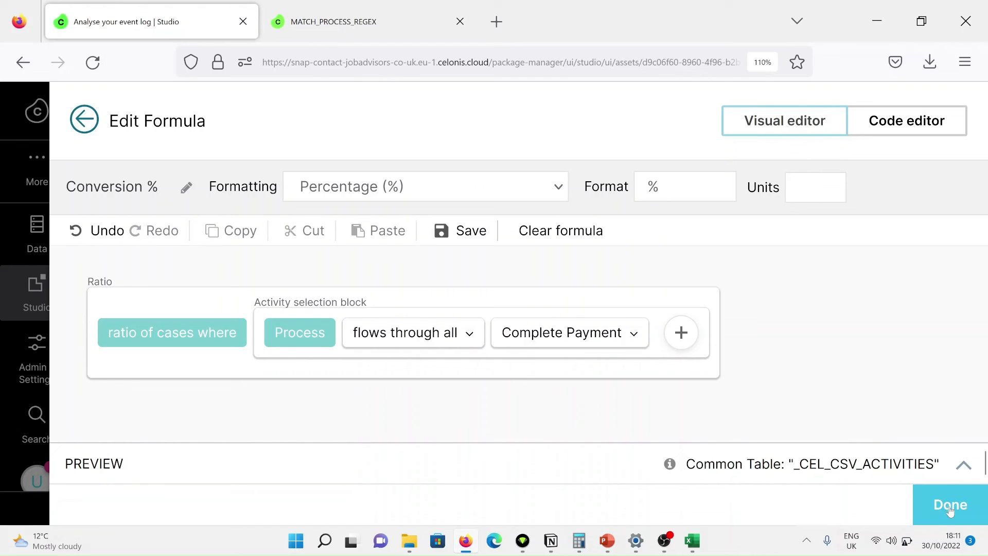
pyautogui.click(952, 507)
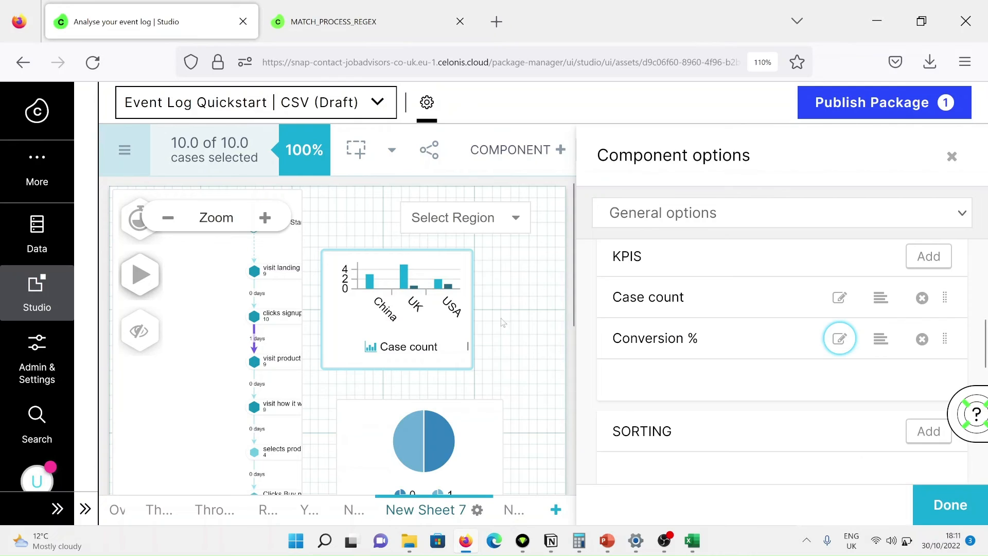
# - Widen the region column chart on New Sheet 7 slightly and change its component type to OLAP Table
pyautogui.moveTo(471, 308)
pyautogui.moveTo(471, 307); pyautogui.dragTo(512, 309)
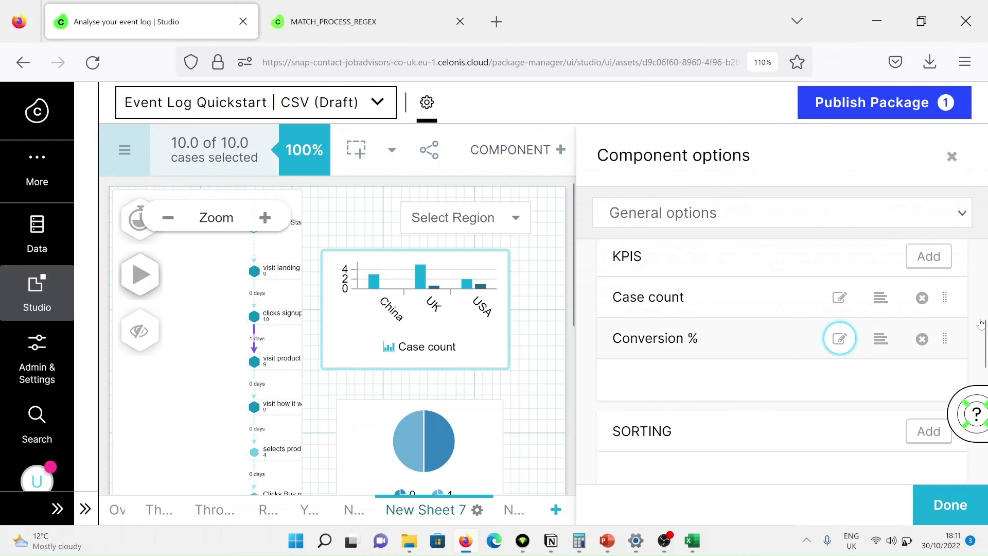
pyautogui.scroll(5, 980, 319)
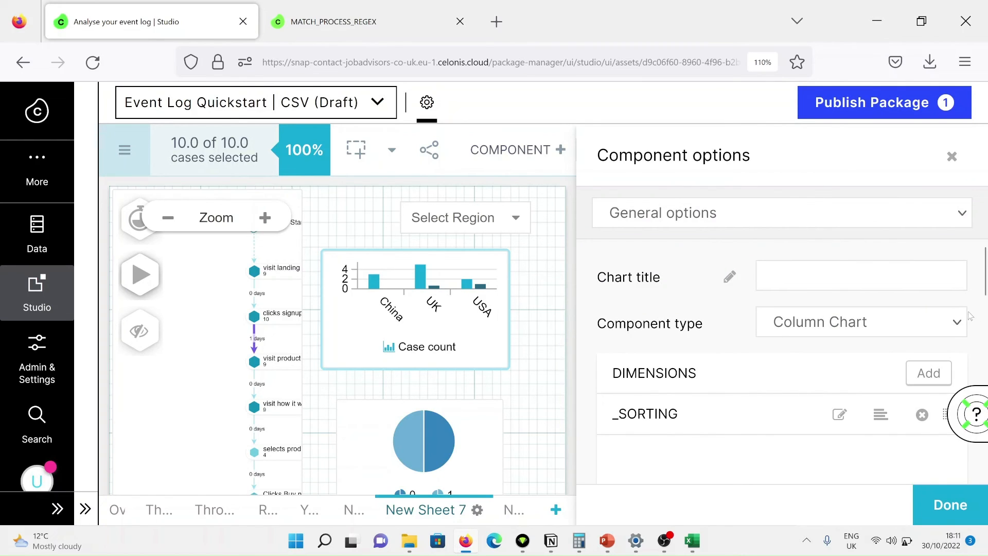
pyautogui.click(965, 318)
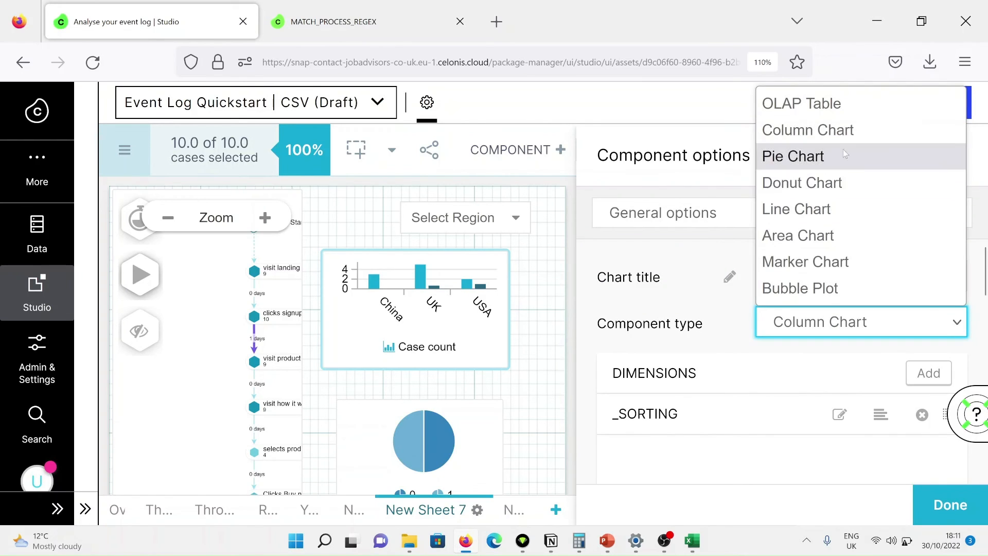
pyautogui.click(827, 106)
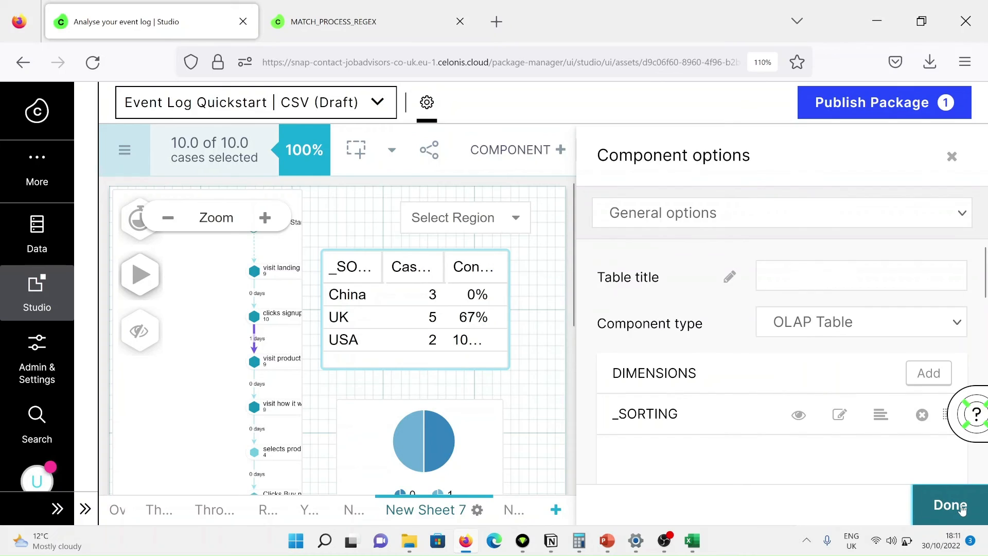
pyautogui.click(950, 505)
pyautogui.click(579, 302)
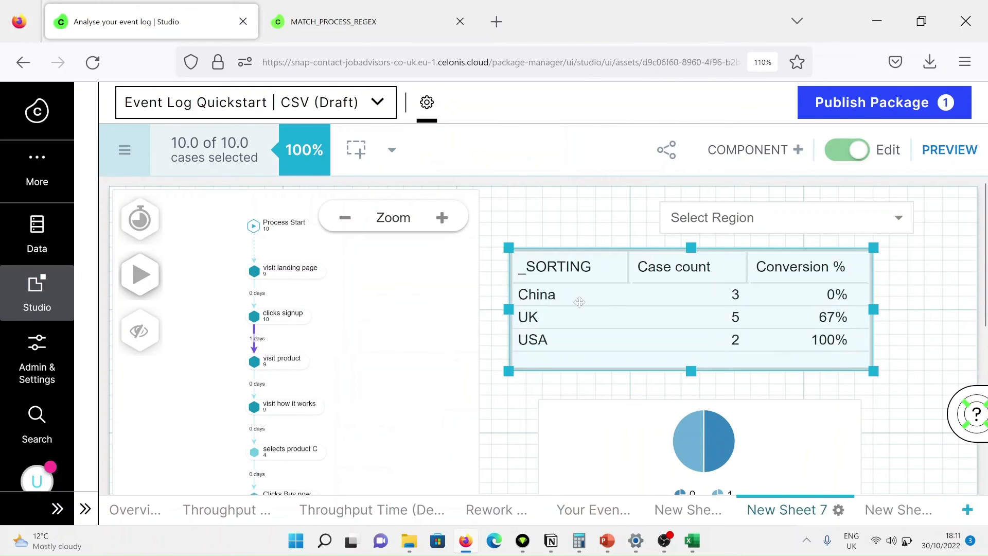
pyautogui.click(568, 387)
pyautogui.click(520, 336)
pyautogui.click(919, 353)
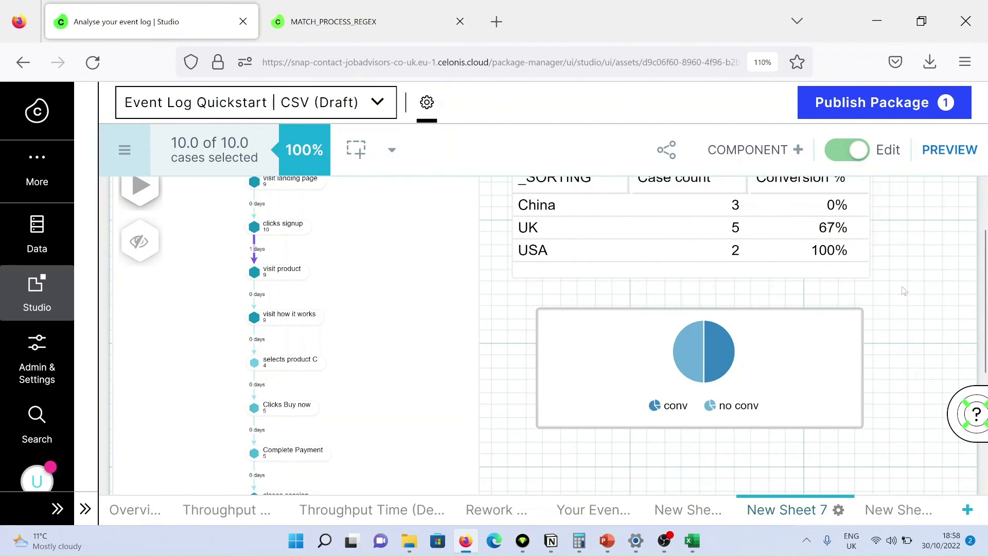
# - Examine the full formula behind the pie chart's Conversion Flag dimension and close the component options without changes
pyautogui.click(857, 331)
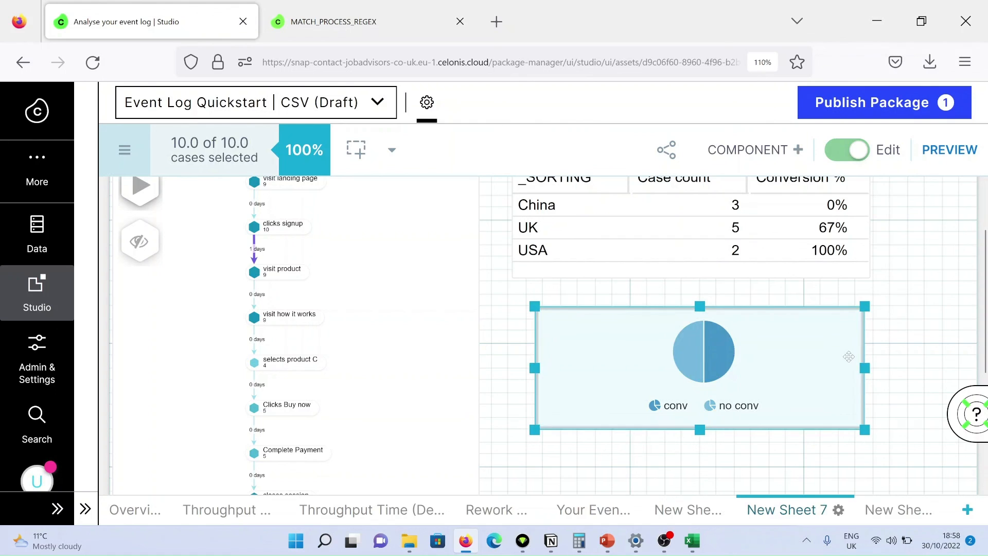
pyautogui.doubleClick(778, 335)
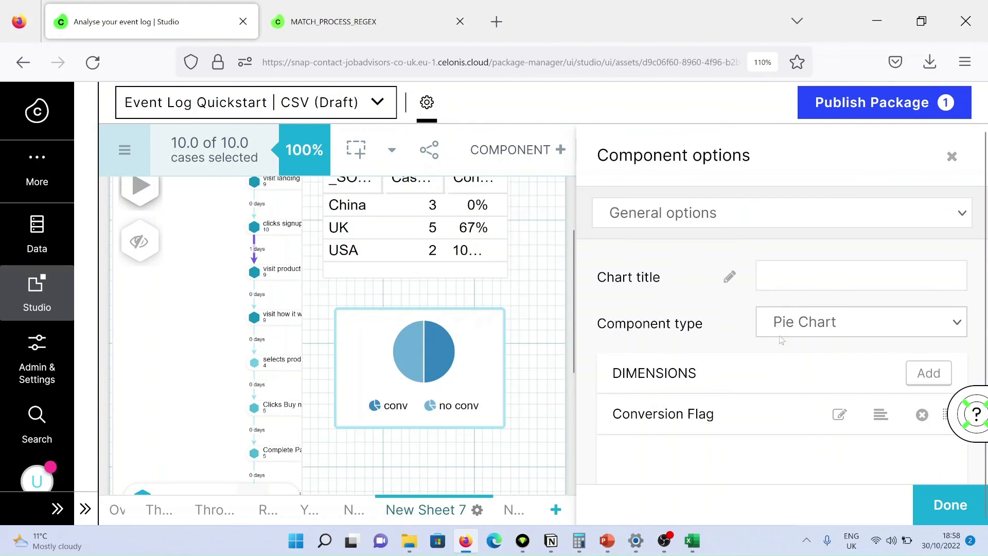
pyautogui.click(840, 414)
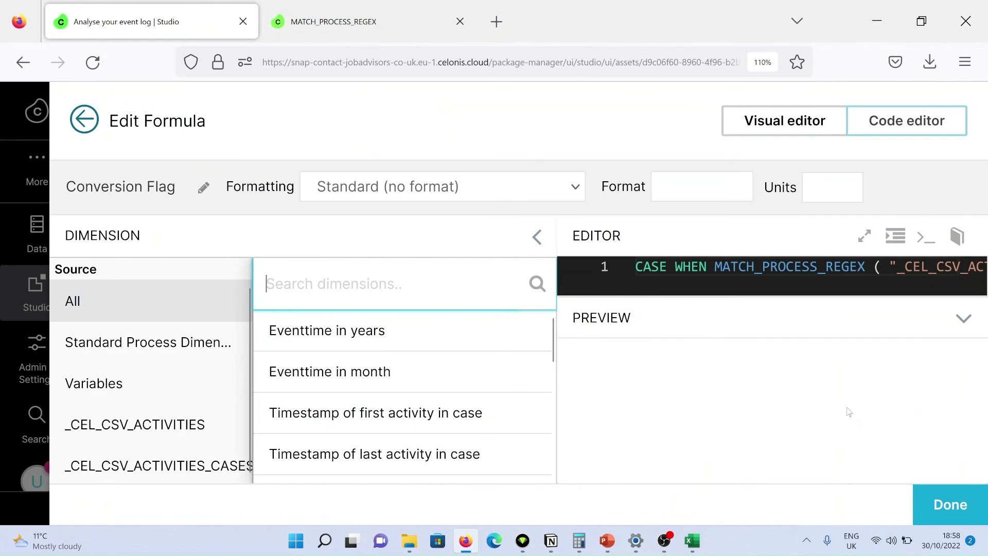
pyautogui.click(960, 318)
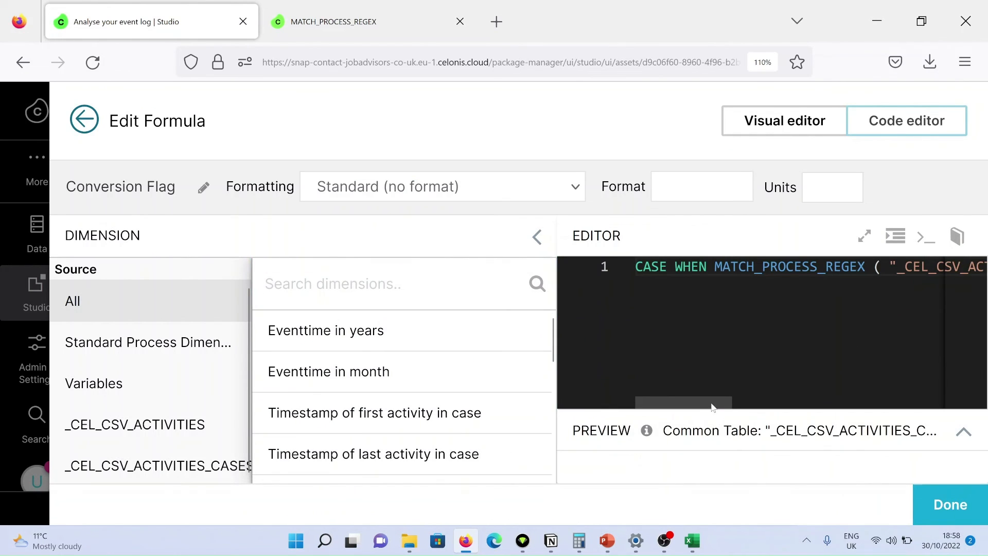
pyautogui.moveTo(711, 404); pyautogui.dragTo(834, 370)
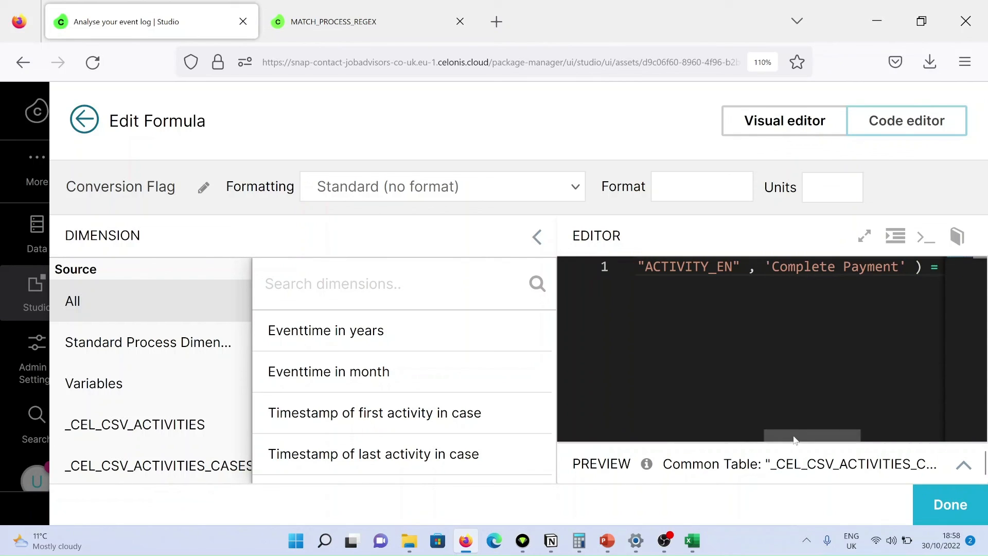
pyautogui.hscroll(3, 852, 441)
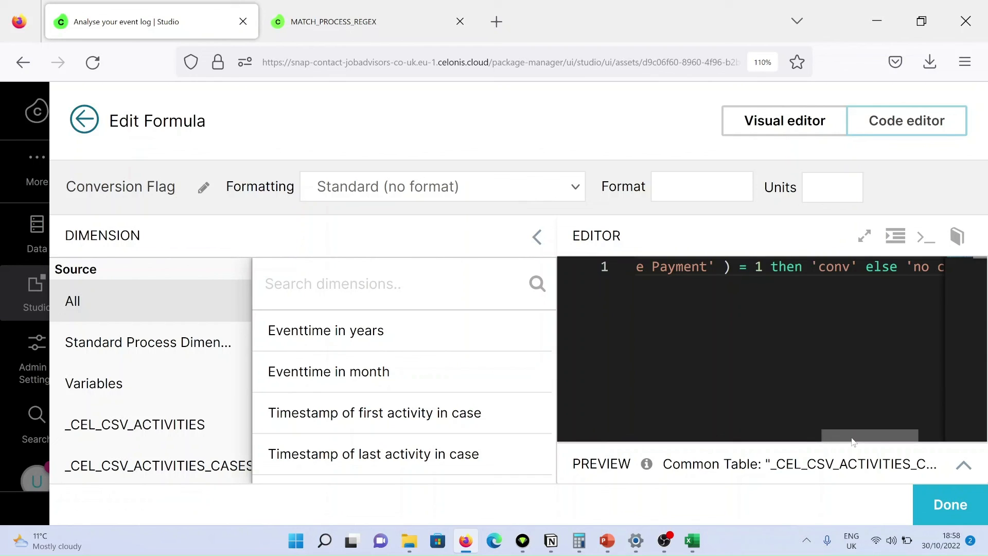
pyautogui.moveTo(852, 442); pyautogui.dragTo(825, 441)
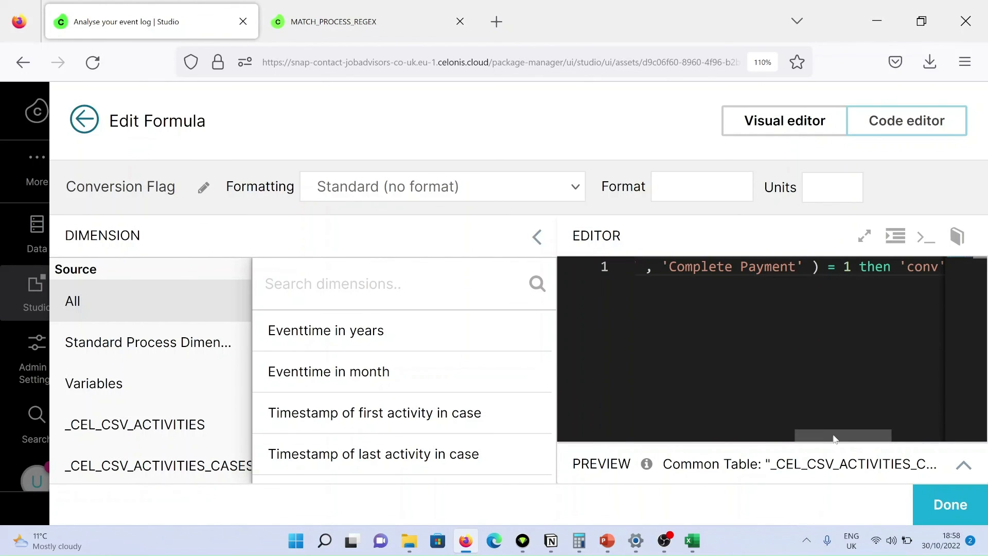
pyautogui.moveTo(835, 439); pyautogui.dragTo(659, 440)
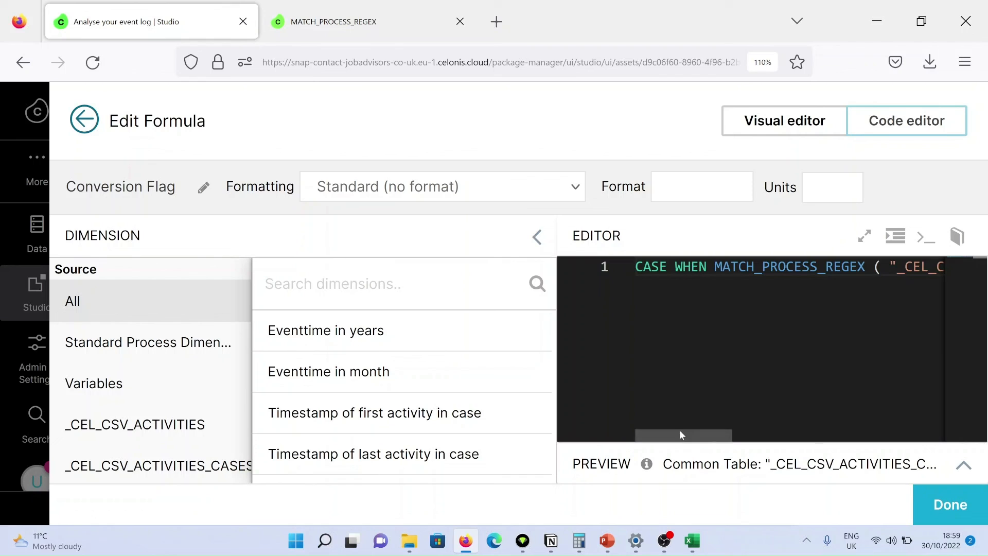
pyautogui.moveTo(683, 434); pyautogui.dragTo(723, 435)
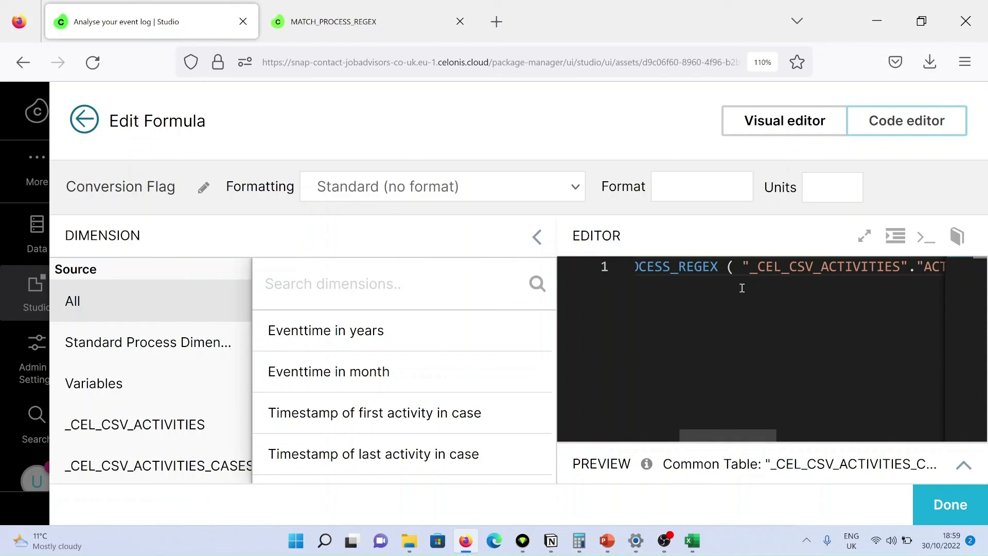
pyautogui.moveTo(734, 434); pyautogui.dragTo(887, 423)
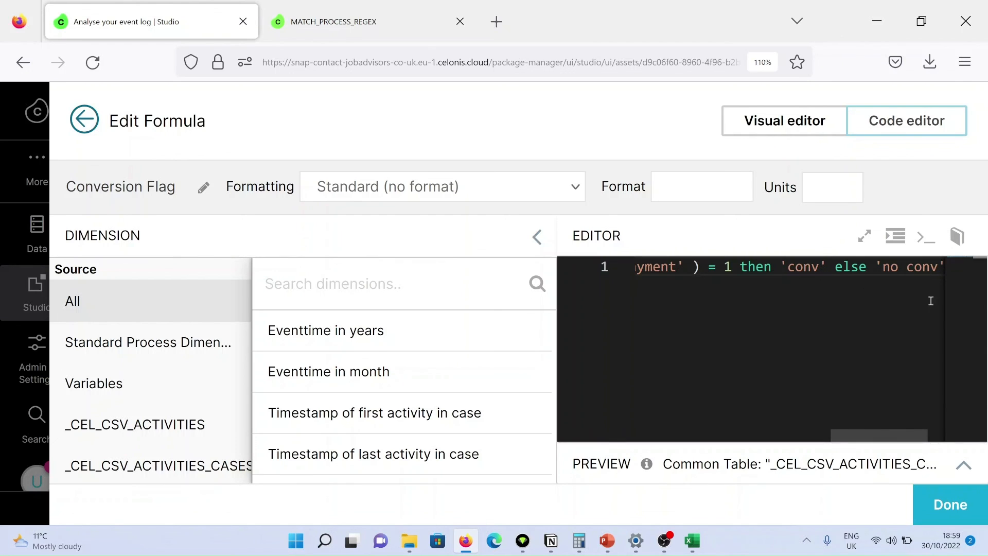
pyautogui.moveTo(874, 436); pyautogui.dragTo(921, 438)
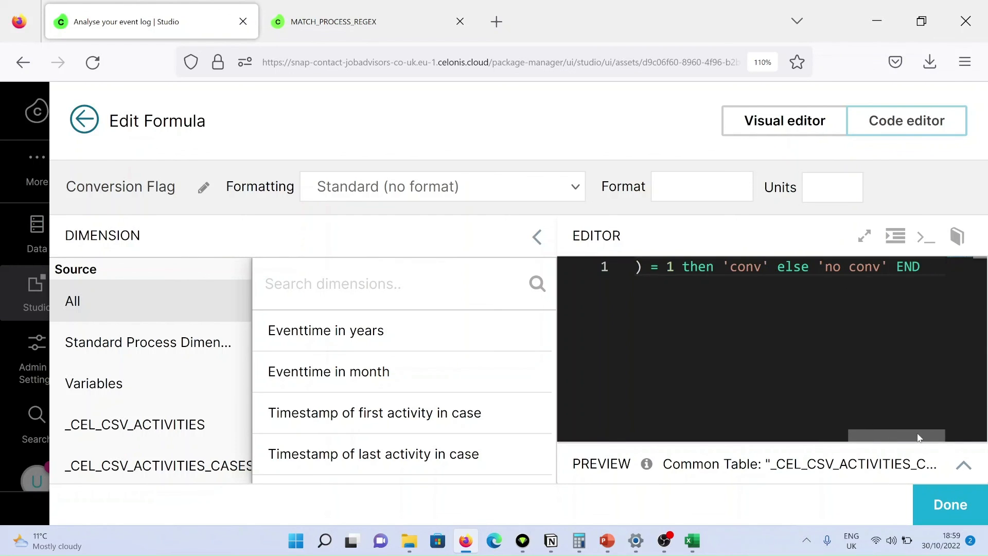
pyautogui.click(940, 510)
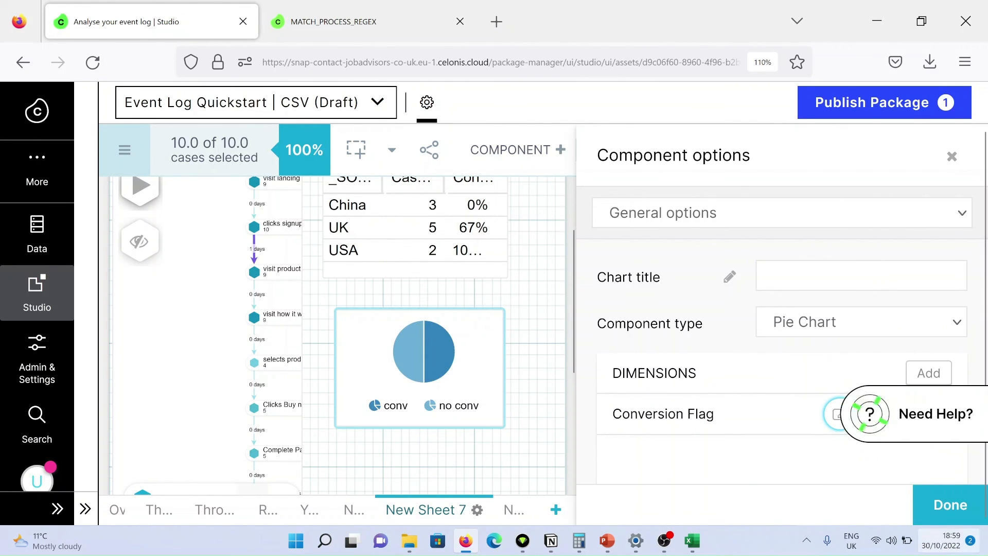
pyautogui.click(951, 505)
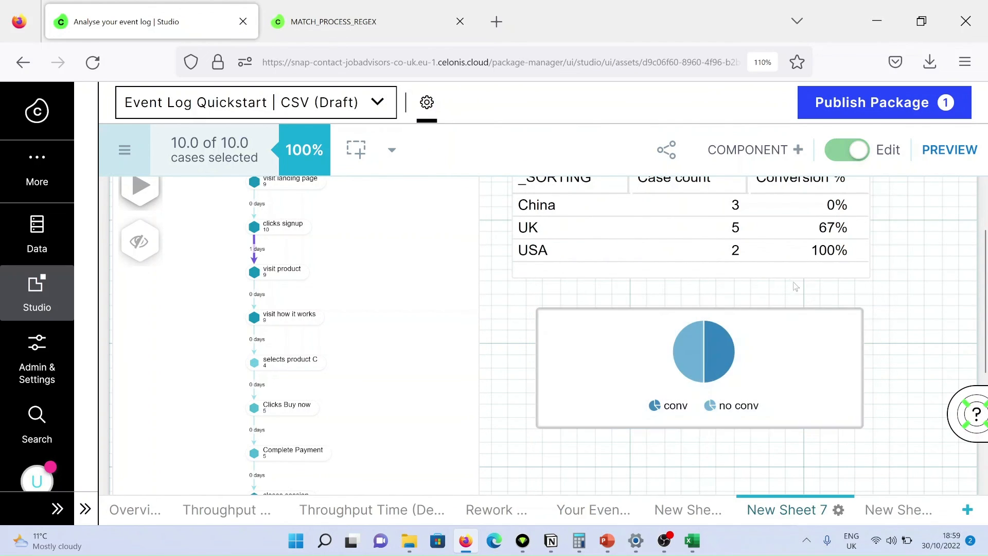
# - Check the formula and preview of the pie chart's Case count KPI and close its component options without changes
pyautogui.click(823, 368)
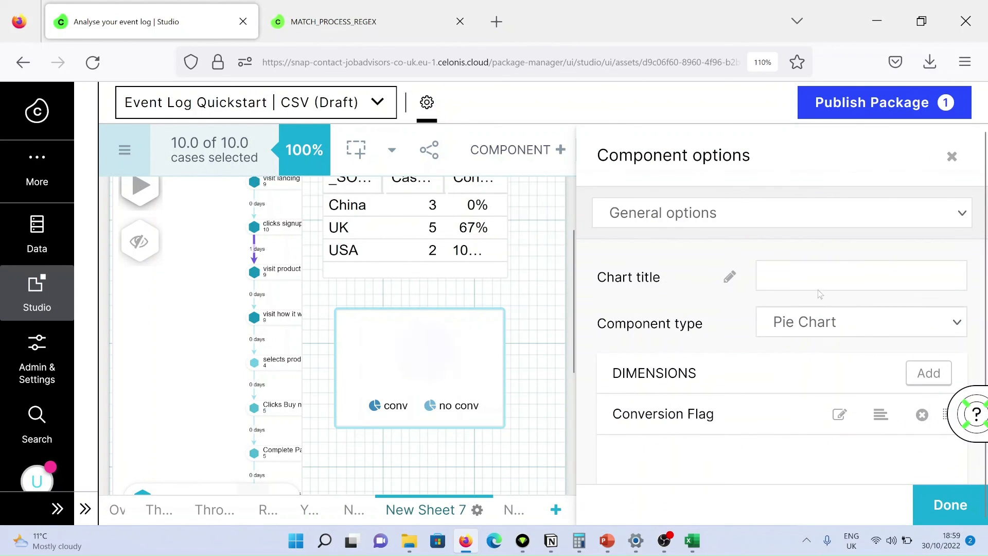
pyautogui.scroll(-3, 878, 301)
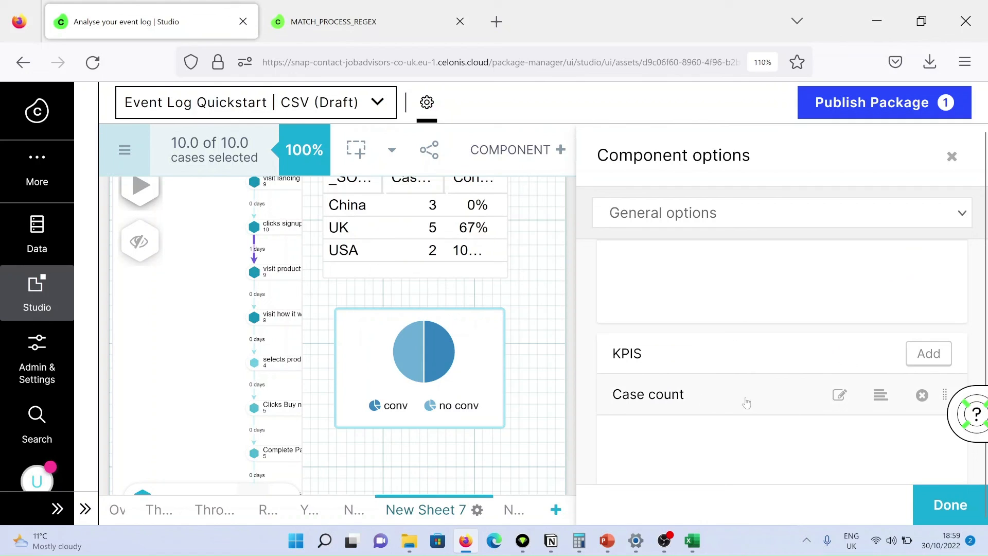
pyautogui.click(839, 397)
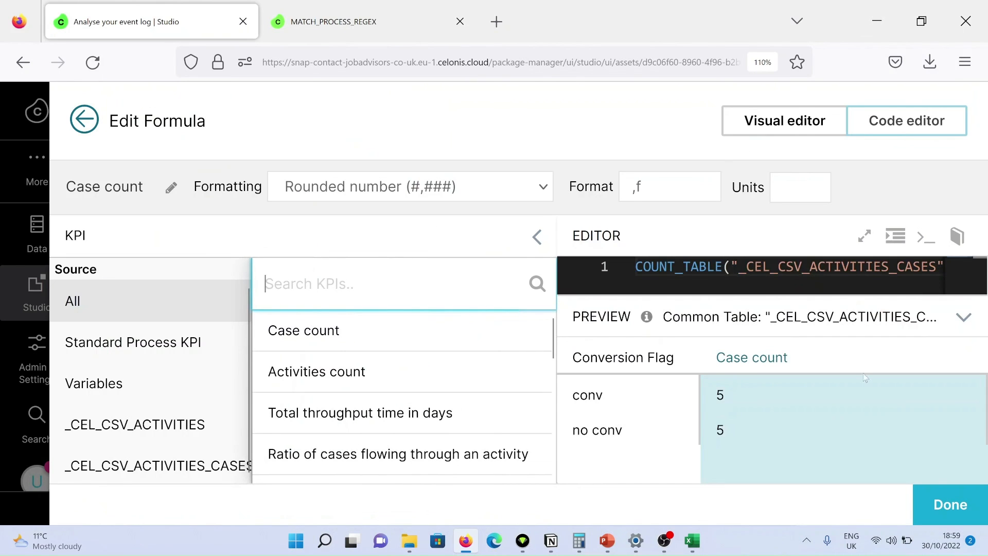
pyautogui.click(950, 505)
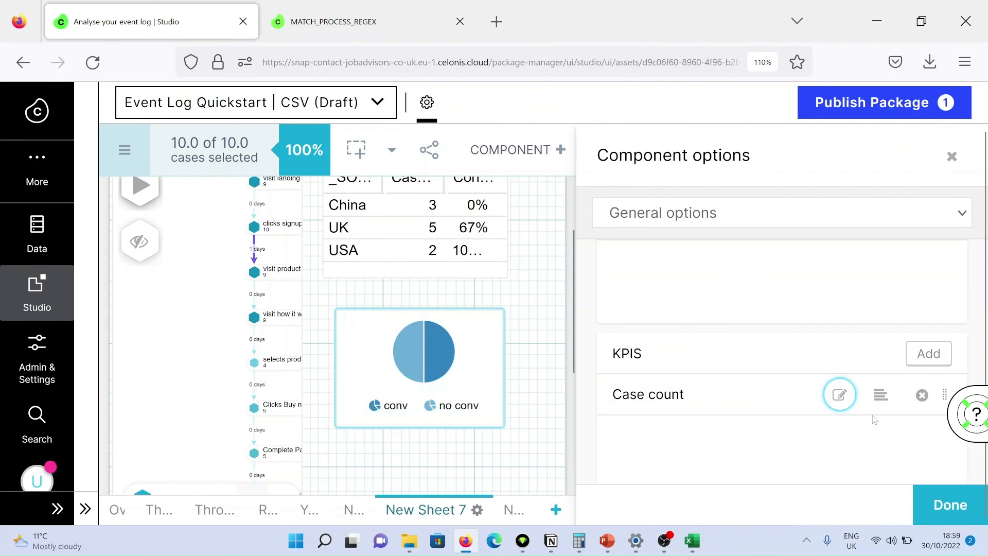
pyautogui.click(954, 513)
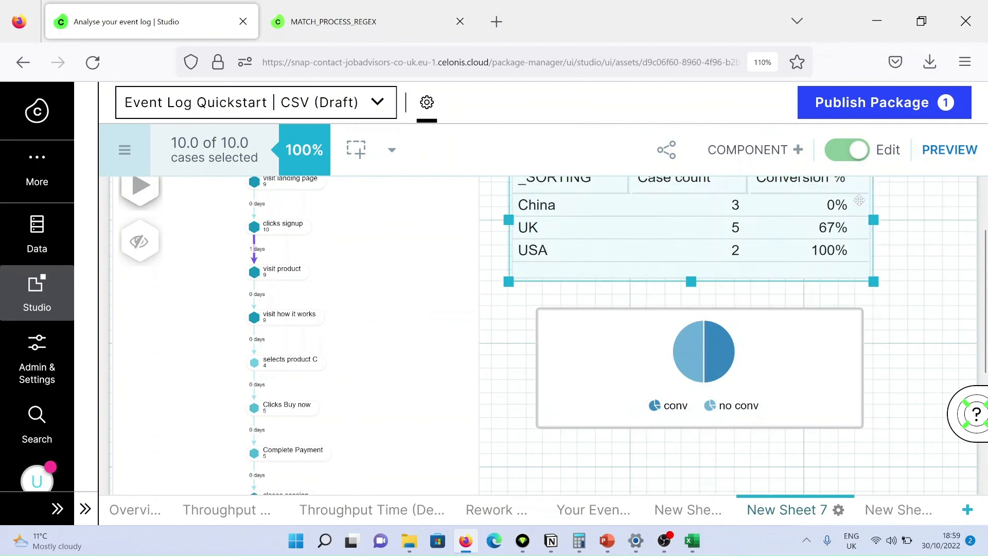
# - Turn off edit mode and inspect the case count and percentage of the pie chart's conv and no conv slices
pyautogui.click(854, 160)
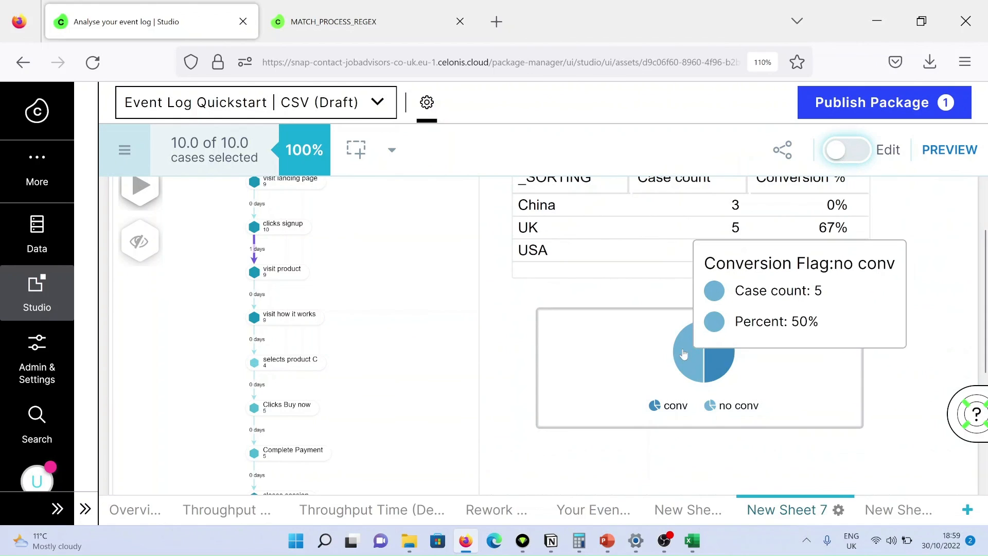
pyautogui.moveTo(731, 356)
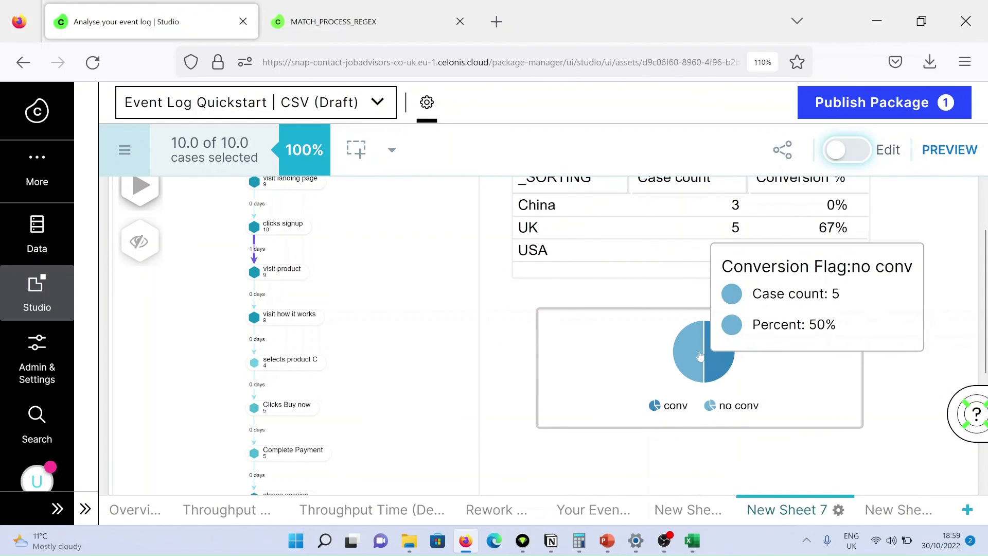
pyautogui.moveTo(697, 356)
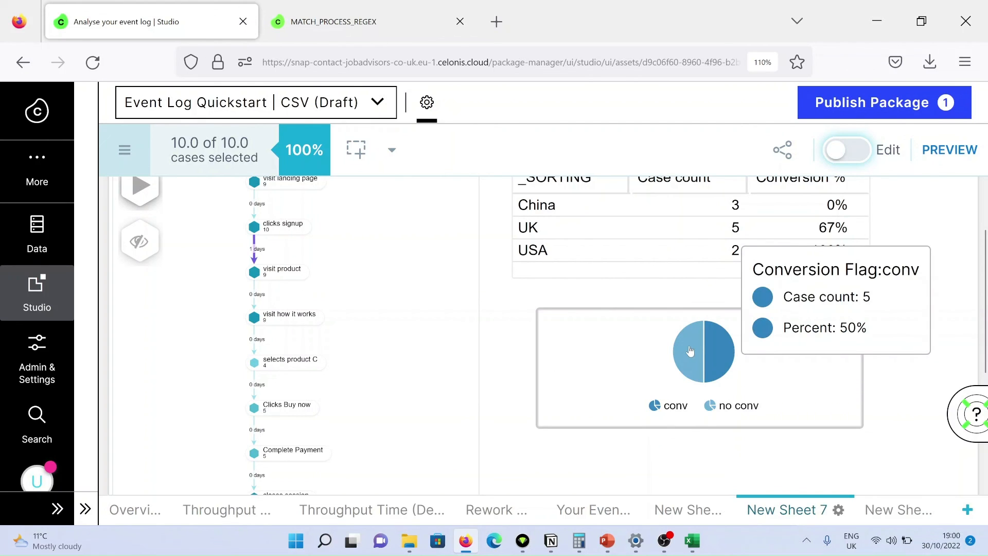
pyautogui.moveTo(690, 352)
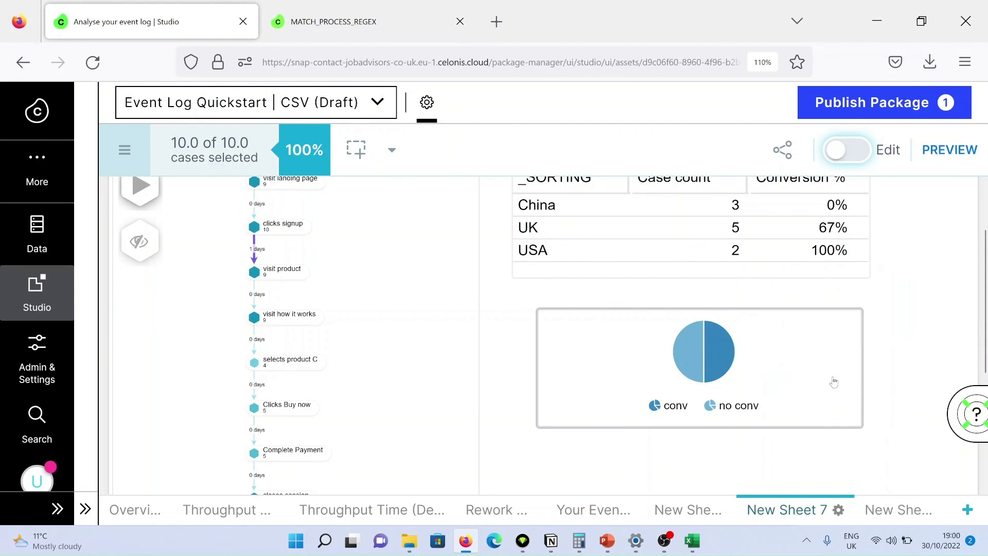